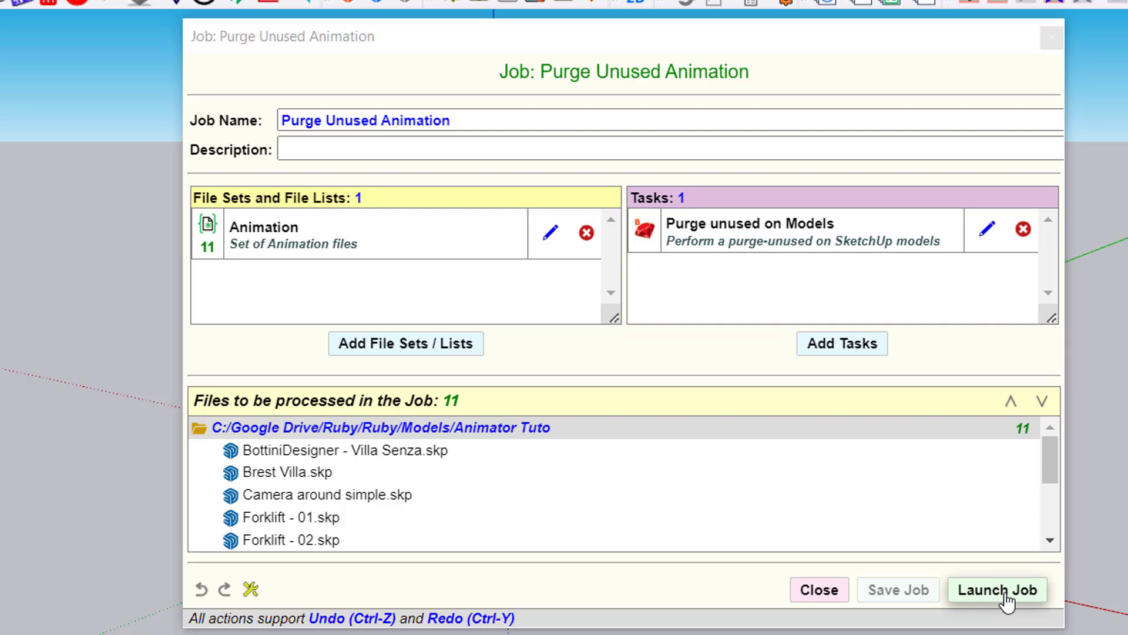
Launch the Purge Unused Animation job with Components excluded from the purge scope, keeping Materials, Tags and Styles
{"action": "left_click", "coordinate": [1006, 594]}
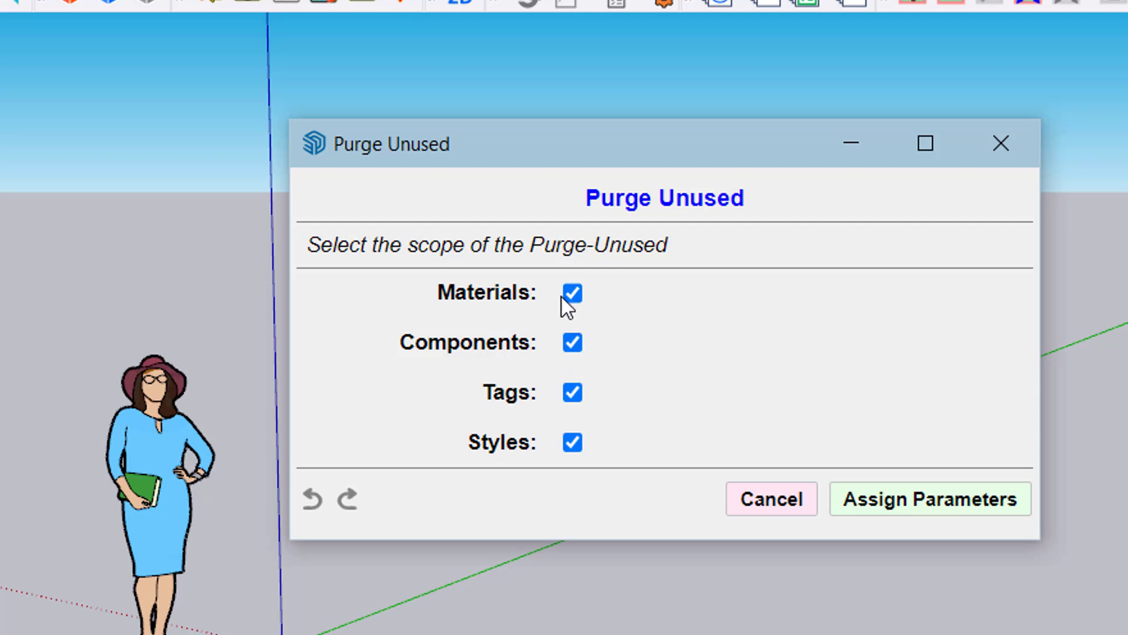
{"action": "left_click", "coordinate": [573, 344]}
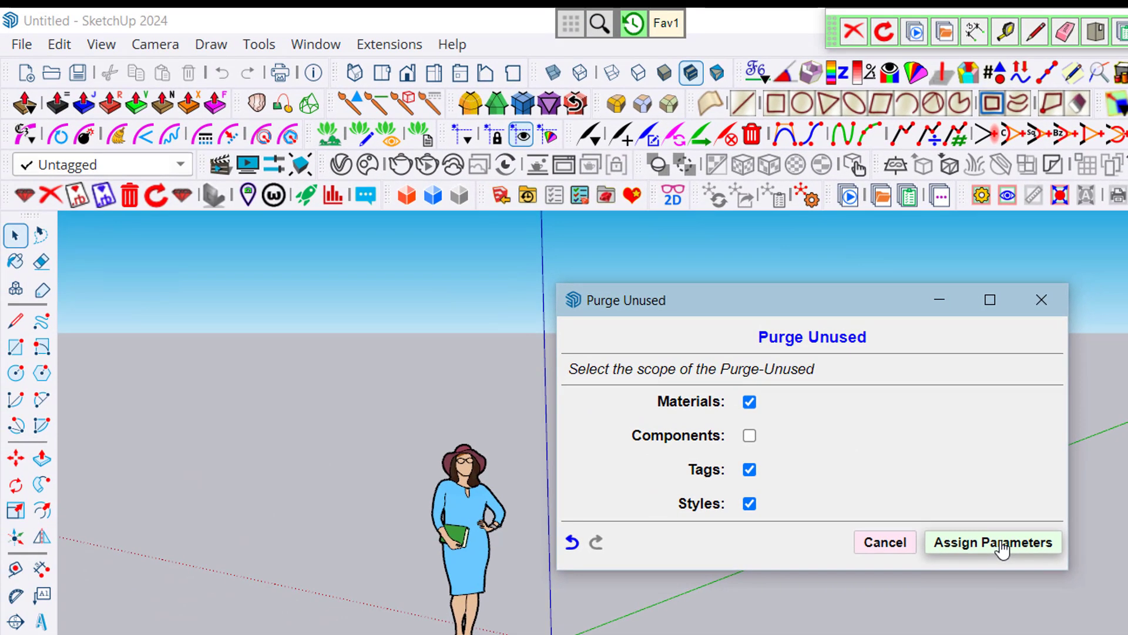
{"action": "left_click", "coordinate": [1004, 549]}
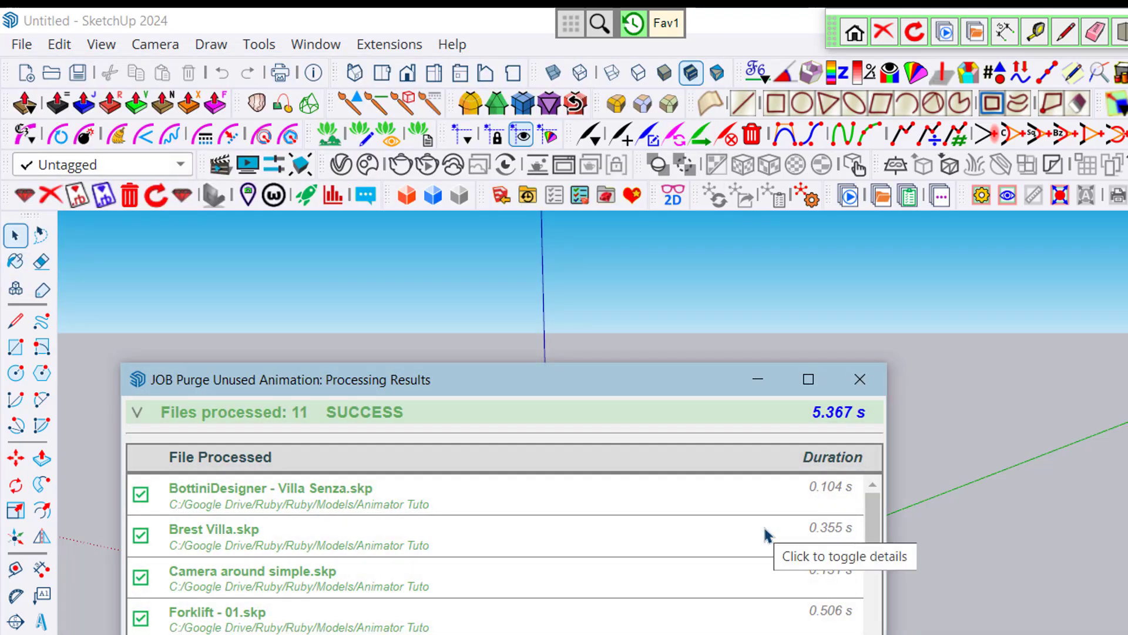
Review the list of processed files and expand the processing details of Brest Villa.skp
{"action": "left_click_drag", "start_coordinate": [587, 380], "coordinate": [654, 262]}
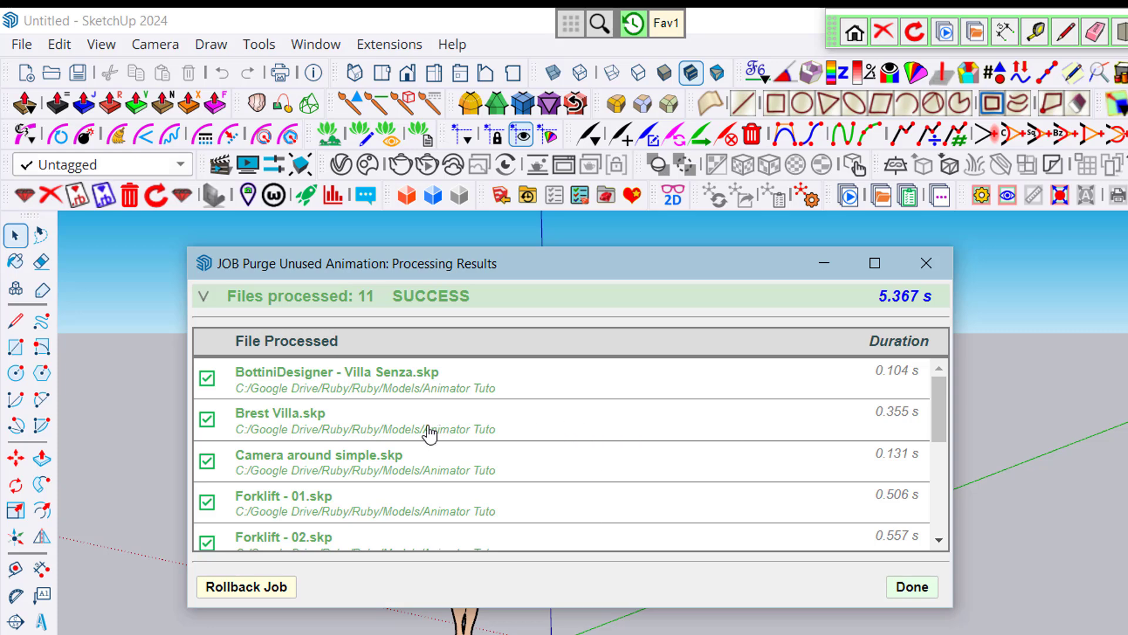
{"action": "scroll", "coordinate": [414, 398], "scroll_direction": "down", "scroll_amount": 1}
{"action": "scroll", "coordinate": [414, 398], "scroll_direction": "down", "scroll_amount": 5}
{"action": "scroll", "coordinate": [414, 403], "scroll_direction": "up", "scroll_amount": 6}
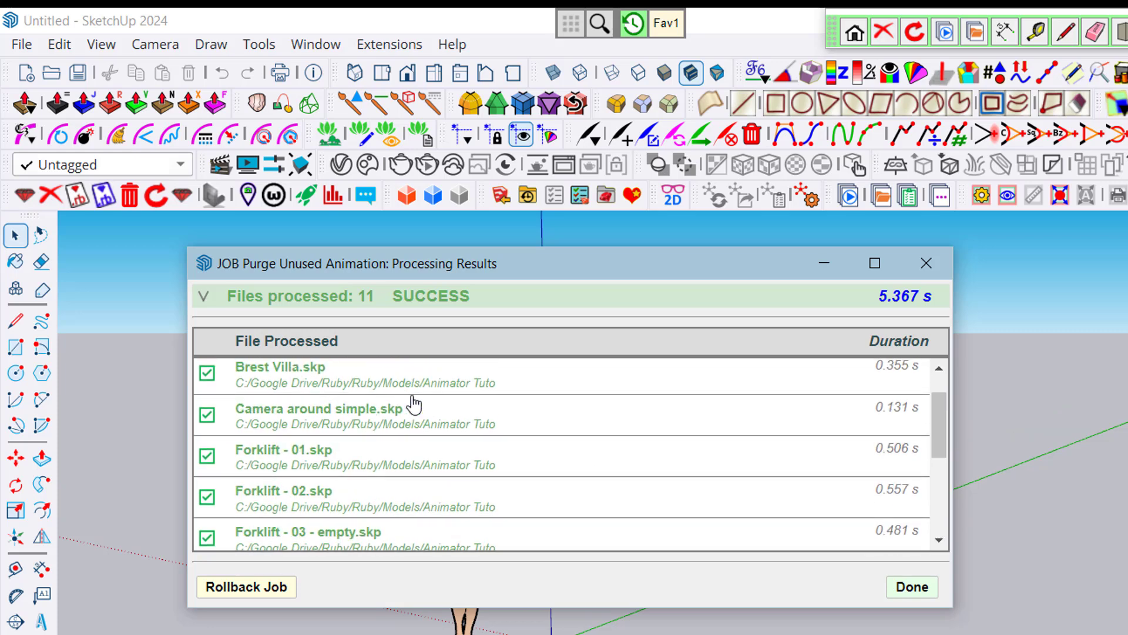
{"action": "left_click", "coordinate": [440, 422]}
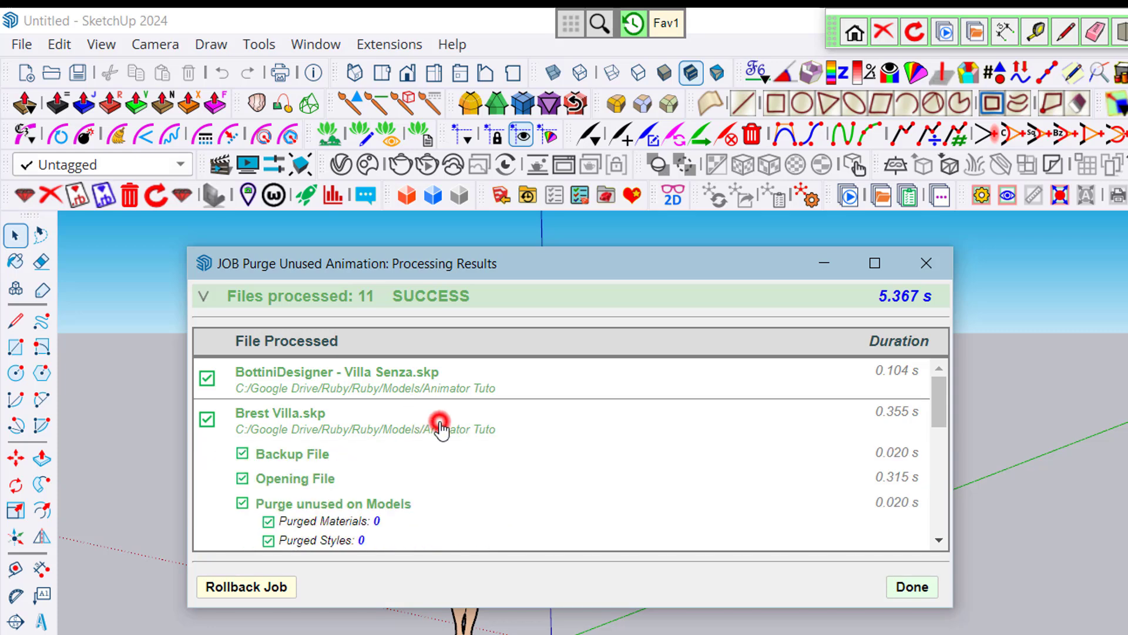
{"action": "scroll", "coordinate": [563, 451], "scroll_direction": "down", "scroll_amount": 1}
{"action": "scroll", "coordinate": [563, 451], "scroll_direction": "down", "scroll_amount": 3}
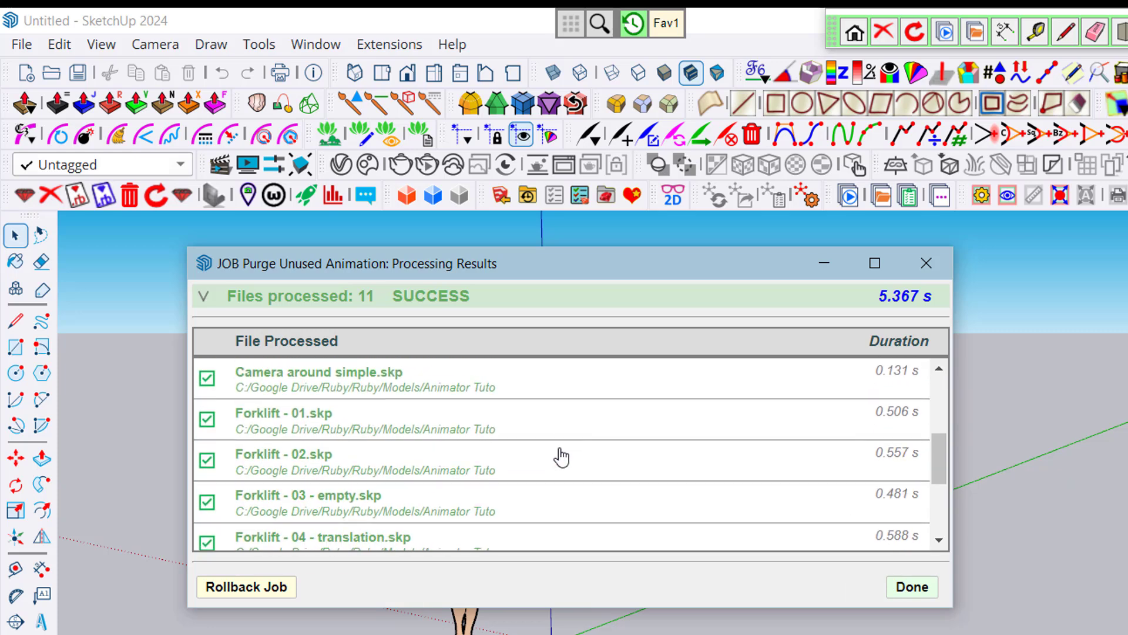
Expand the details of Forklift - 02.skp, examine its purged materials, styles and tags, and check the remaining processed files
{"action": "left_click", "coordinate": [522, 446]}
{"action": "scroll", "coordinate": [530, 452], "scroll_direction": "down", "scroll_amount": 3}
{"action": "scroll", "coordinate": [530, 452], "scroll_direction": "up", "scroll_amount": 2}
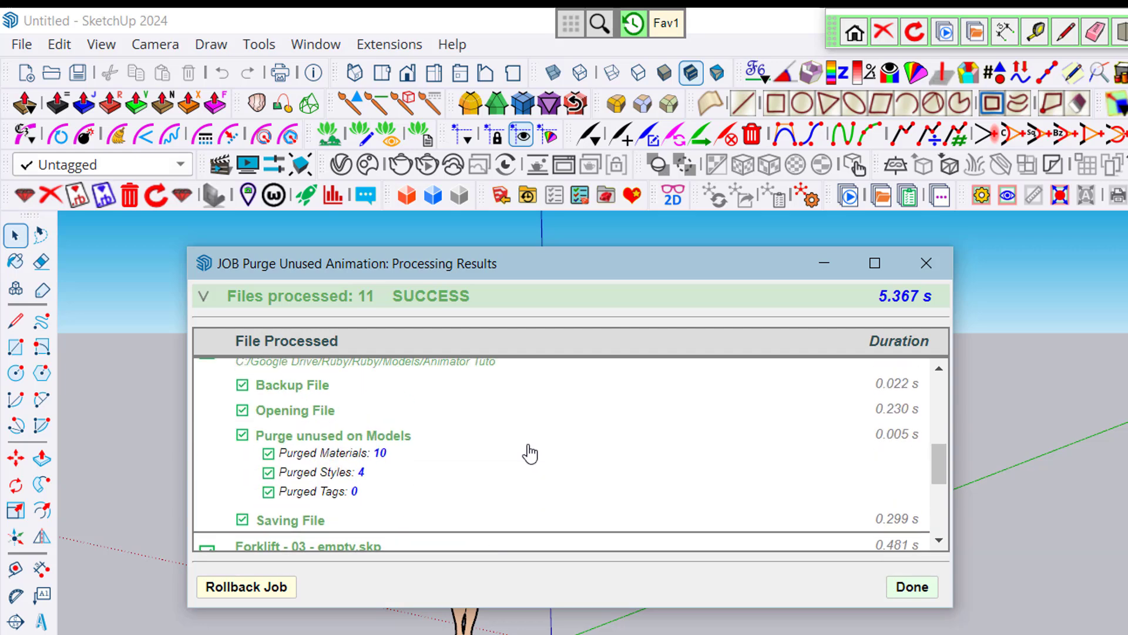
{"action": "scroll", "coordinate": [450, 464], "scroll_direction": "up", "scroll_amount": 2}
{"action": "scroll", "coordinate": [449, 464], "scroll_direction": "down", "scroll_amount": 2}
{"action": "scroll", "coordinate": [521, 484], "scroll_direction": "down", "scroll_amount": 5}
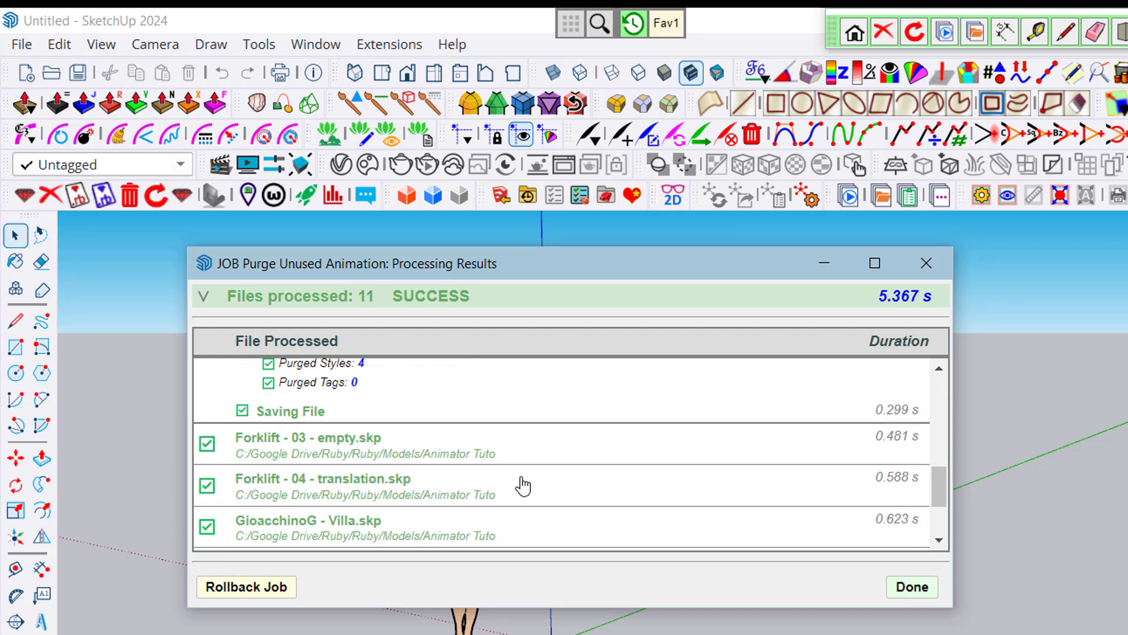
{"action": "scroll", "coordinate": [523, 487], "scroll_direction": "up", "scroll_amount": 5}
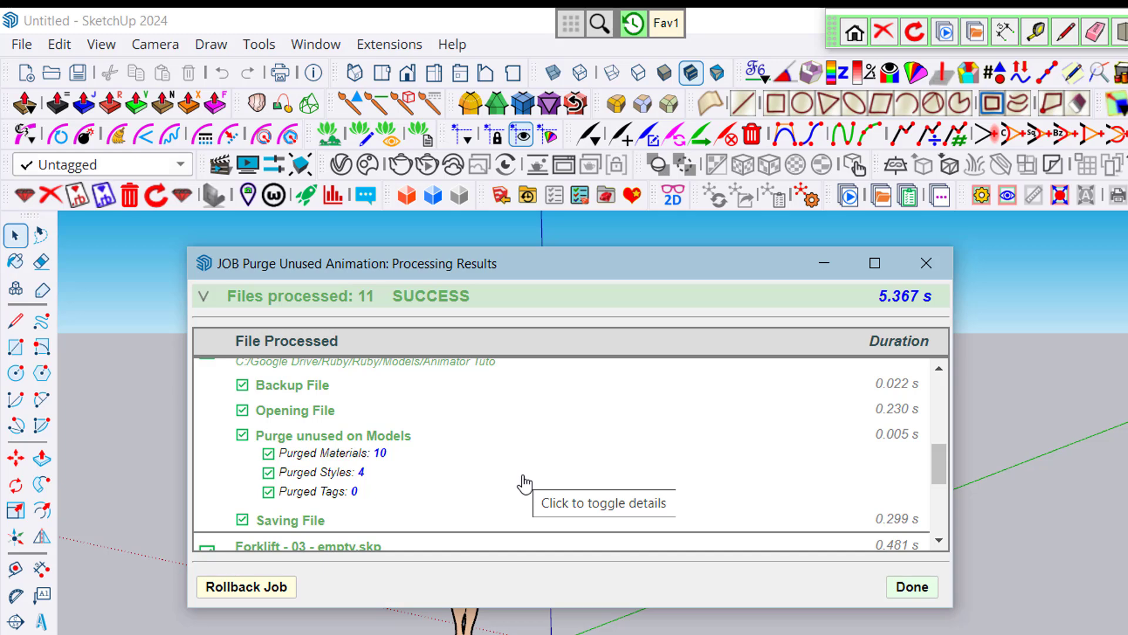
{"action": "scroll", "coordinate": [575, 453], "scroll_direction": "down", "scroll_amount": 5}
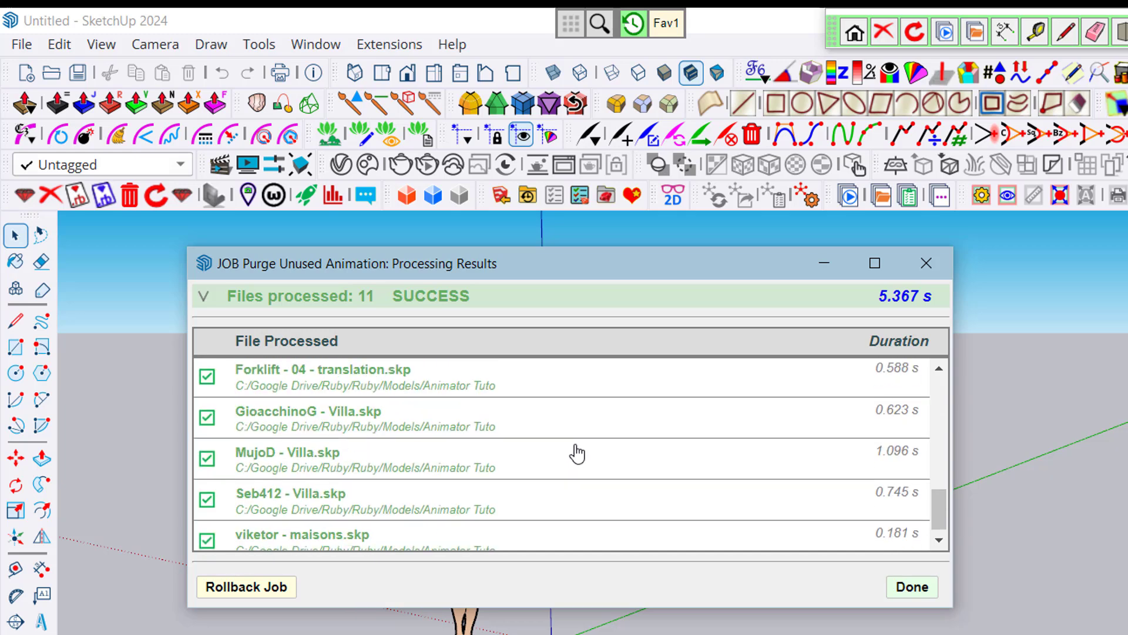
{"action": "scroll", "coordinate": [575, 453], "scroll_direction": "down", "scroll_amount": 1}
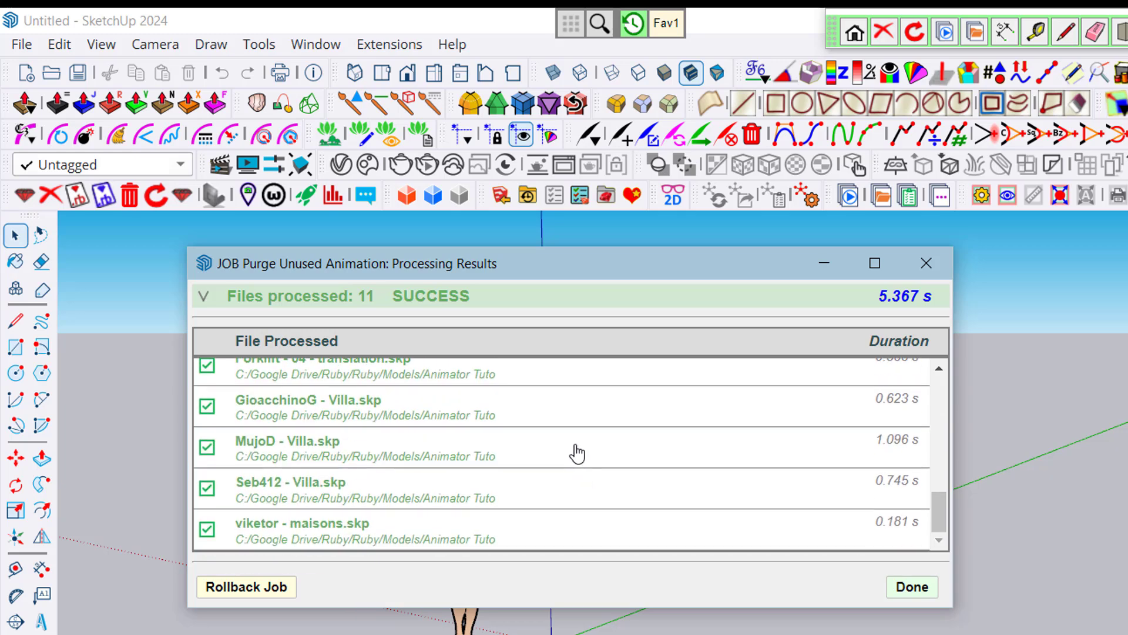
Roll back the purge job to restore the original files, and check the rollback details of MujoD - Villa.skp before finishing
{"action": "left_click", "coordinate": [276, 595]}
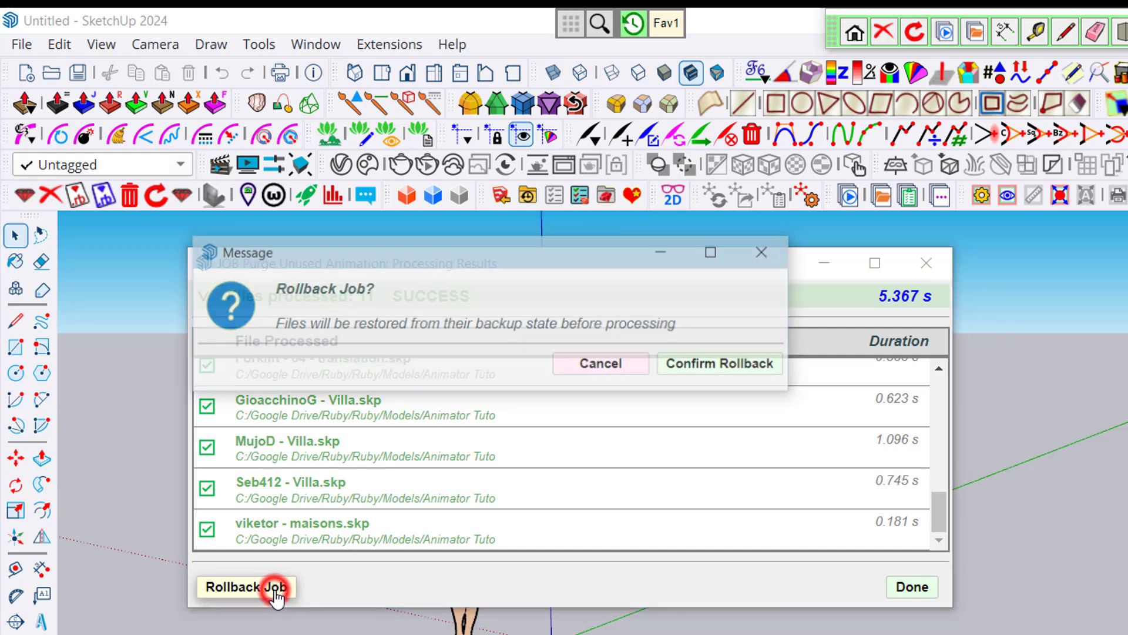
{"action": "left_click", "coordinate": [753, 367]}
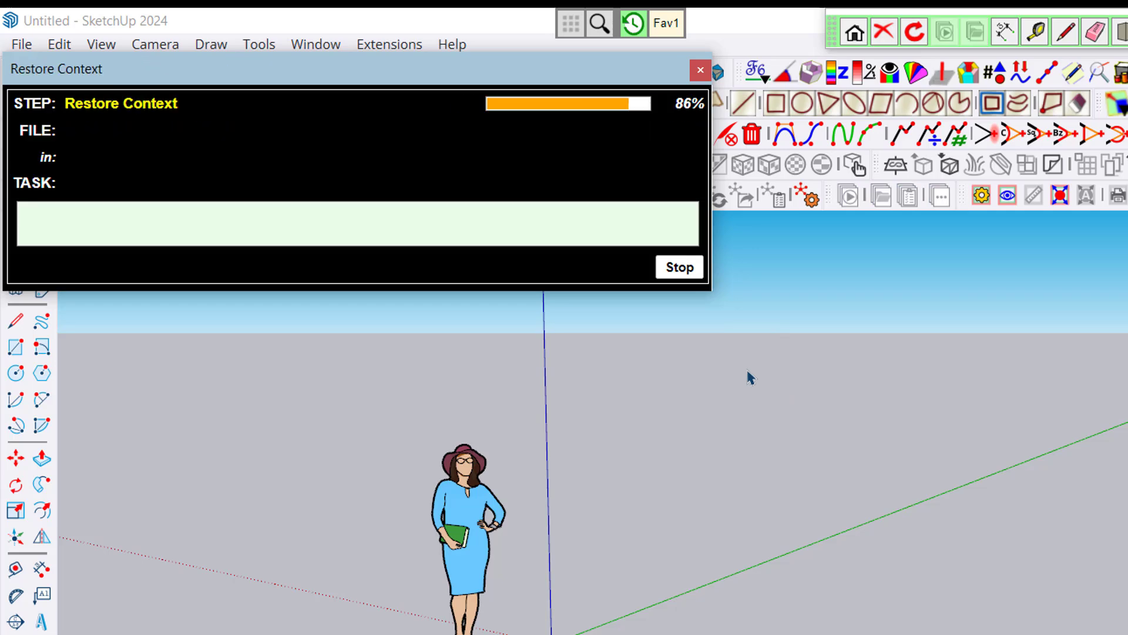
{"action": "scroll", "coordinate": [536, 443], "scroll_direction": "down", "scroll_amount": 5}
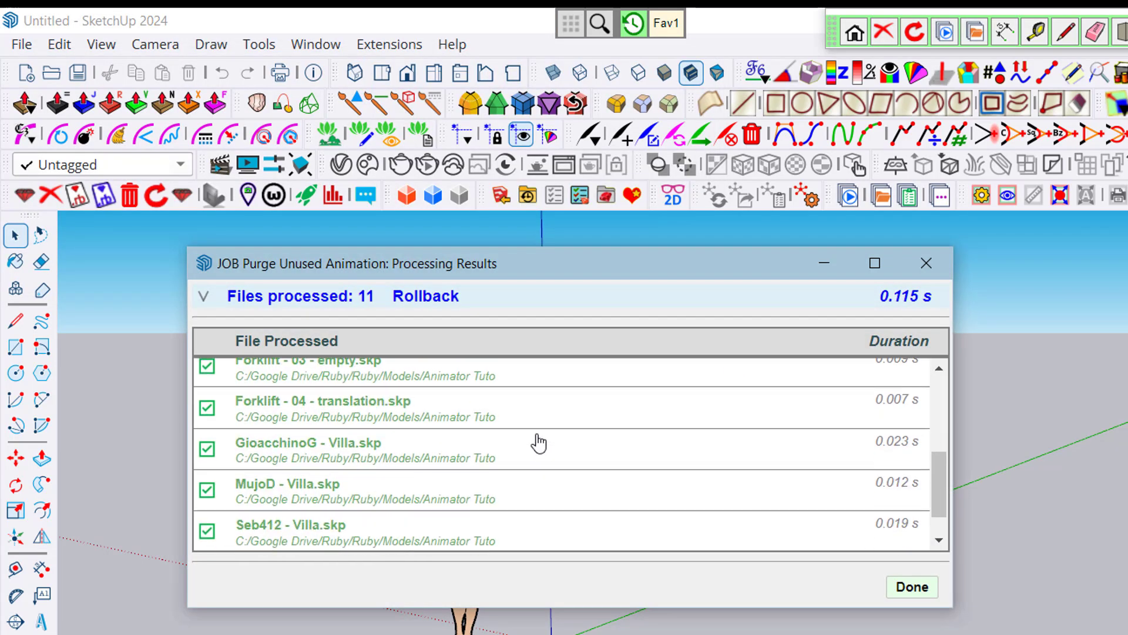
{"action": "left_click", "coordinate": [496, 448]}
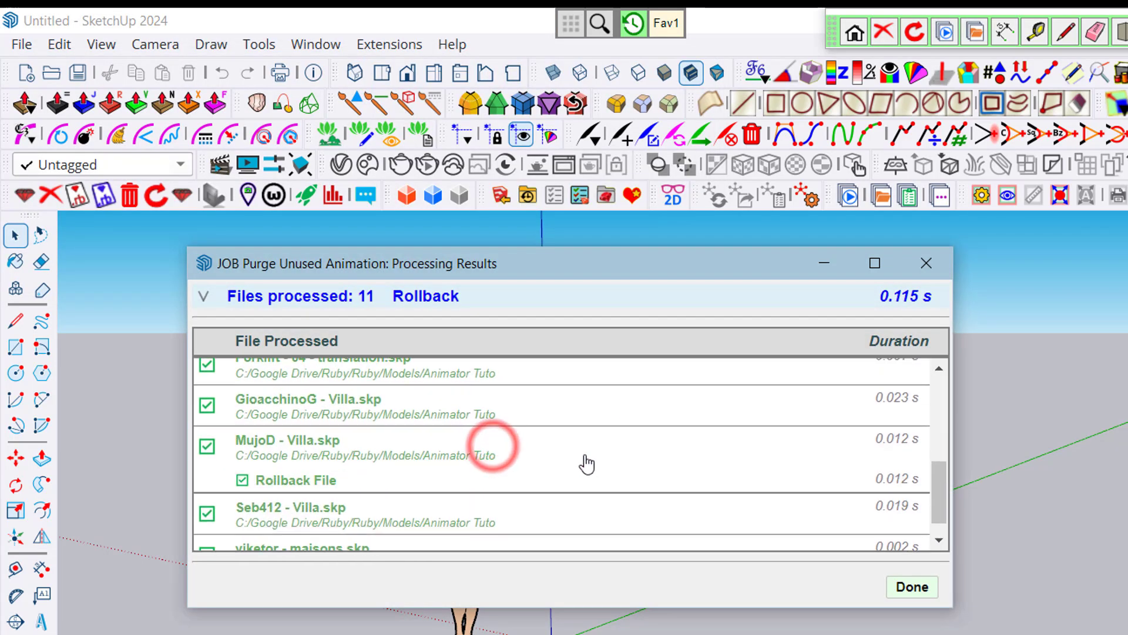
{"action": "scroll", "coordinate": [586, 464], "scroll_direction": "down", "scroll_amount": 1}
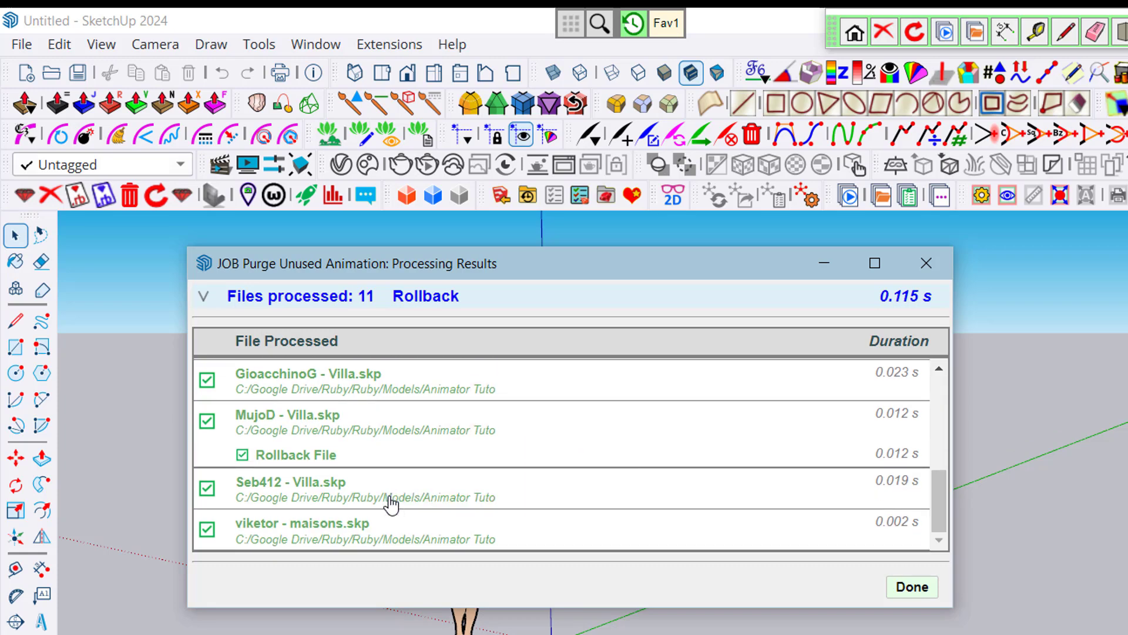
{"action": "left_click", "coordinate": [912, 588]}
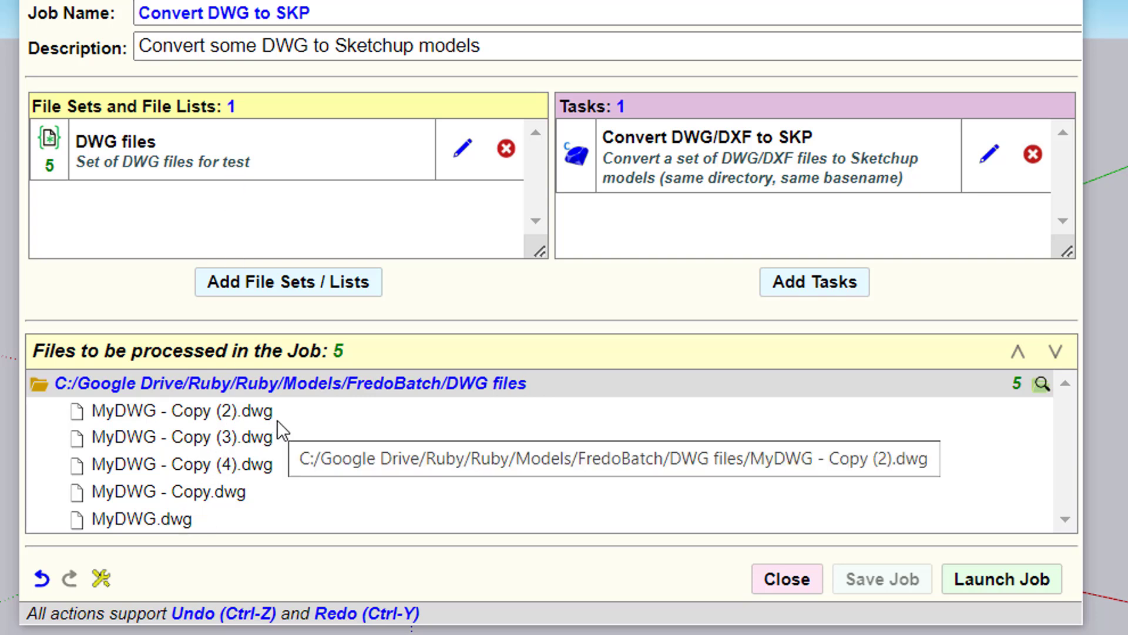
Check the DWG files source folder in File Explorer, and launch the Convert DWG to SKP job
{"action": "left_click", "coordinate": [1041, 384]}
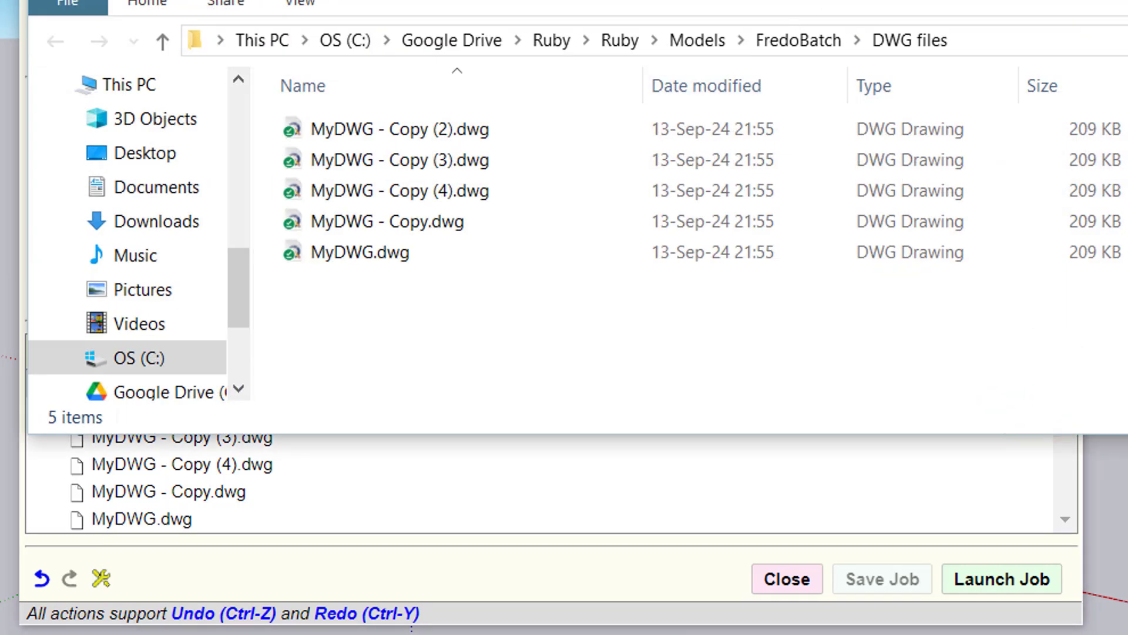
{"action": "key", "text": "alt+F4"}
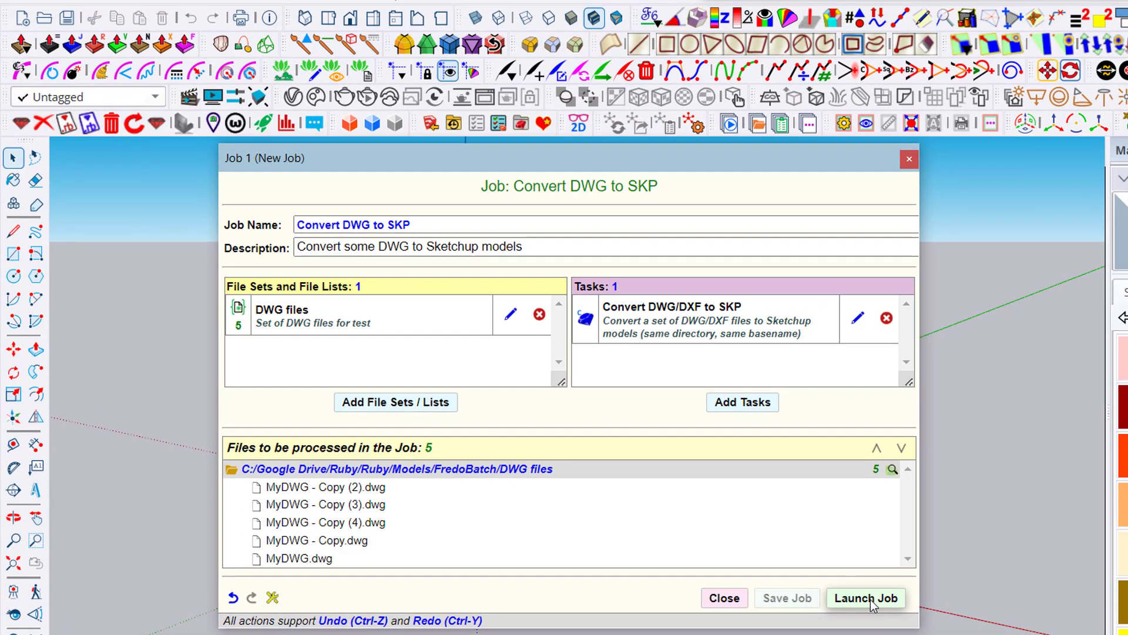
{"action": "left_click", "coordinate": [869, 598]}
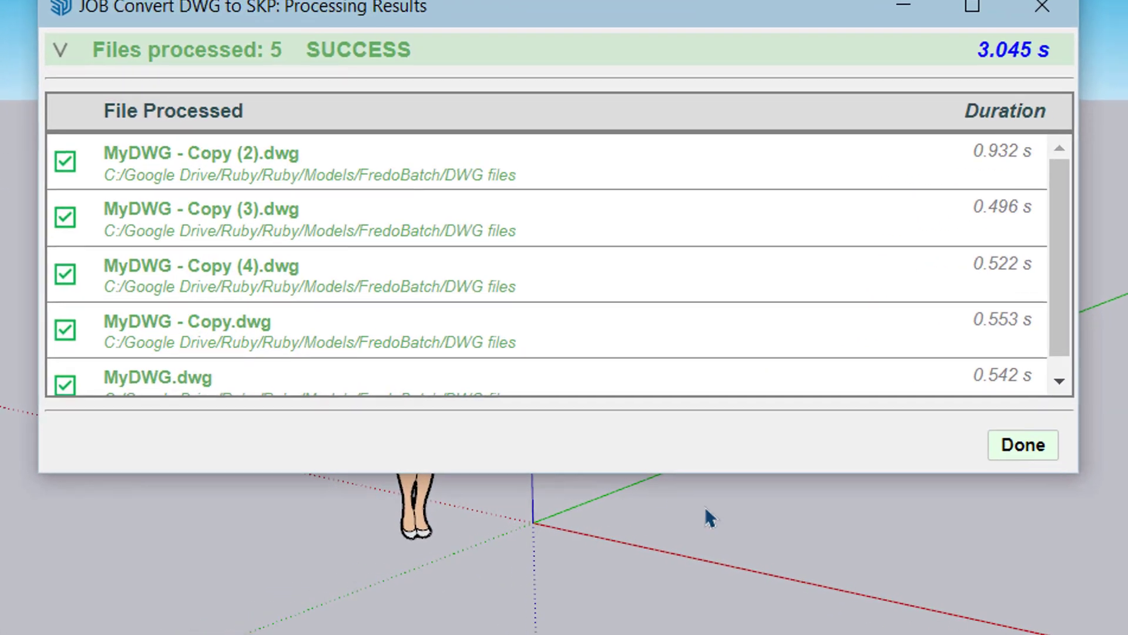
Expand the conversion details of MyDWG - Copy (3).dwg and inspect the converted SKP files in the DWG files folder
{"action": "left_click", "coordinate": [346, 227]}
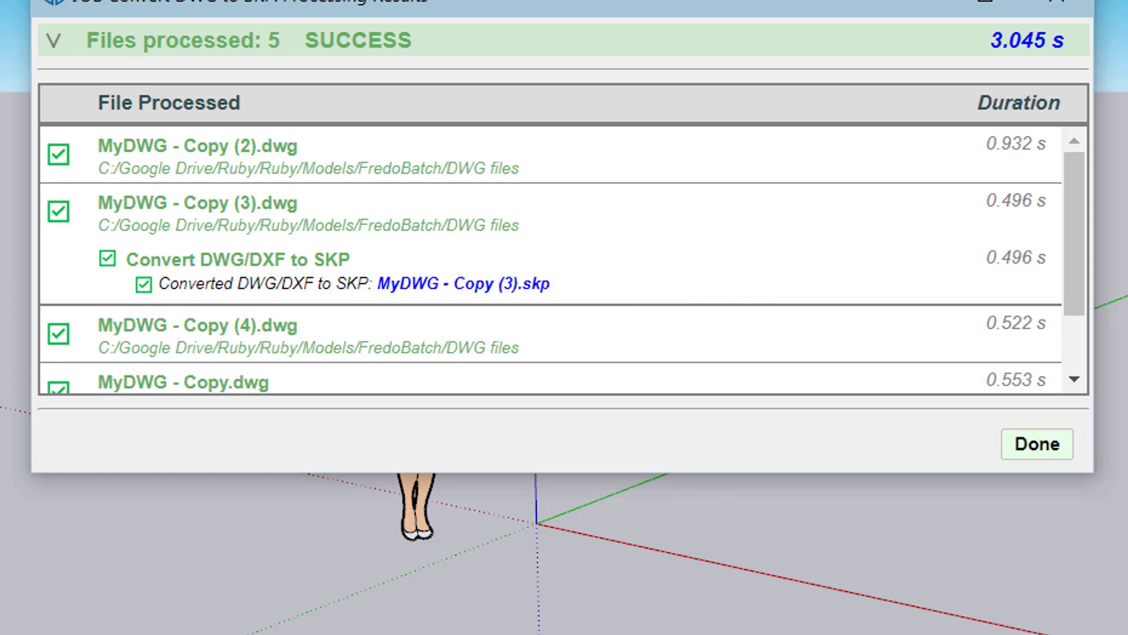
{"action": "key", "text": "alt+Tab"}
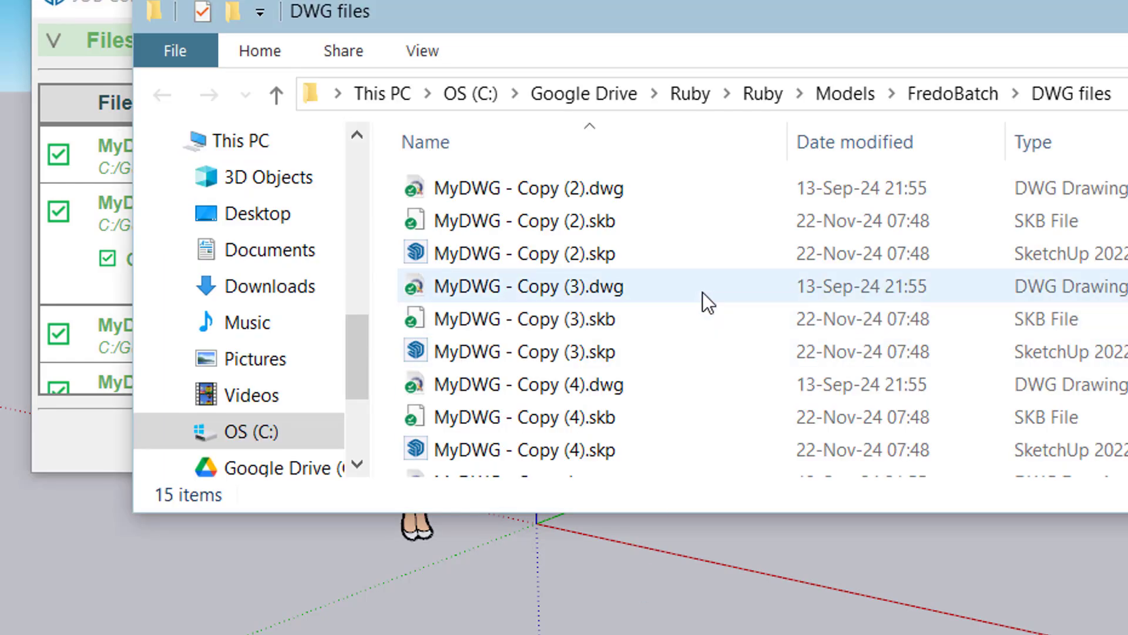
{"action": "scroll", "coordinate": [703, 291], "scroll_direction": "down", "scroll_amount": 1}
{"action": "scroll", "coordinate": [703, 295], "scroll_direction": "up", "scroll_amount": 1}
{"action": "scroll", "coordinate": [703, 294], "scroll_direction": "down", "scroll_amount": 2}
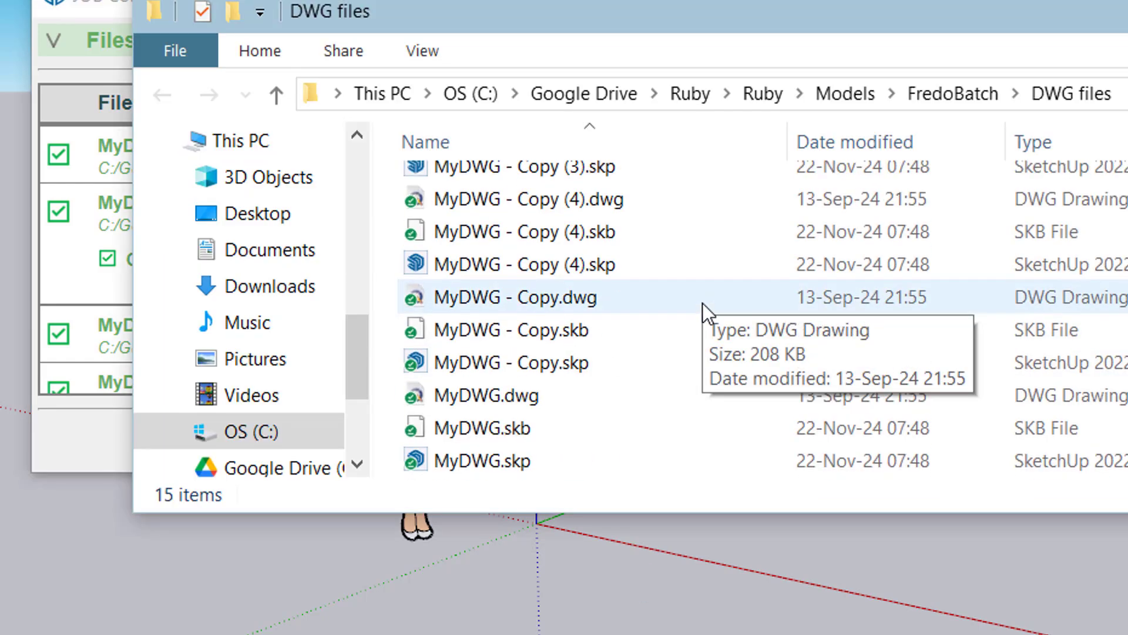
{"action": "scroll", "coordinate": [703, 302], "scroll_direction": "up", "scroll_amount": 2}
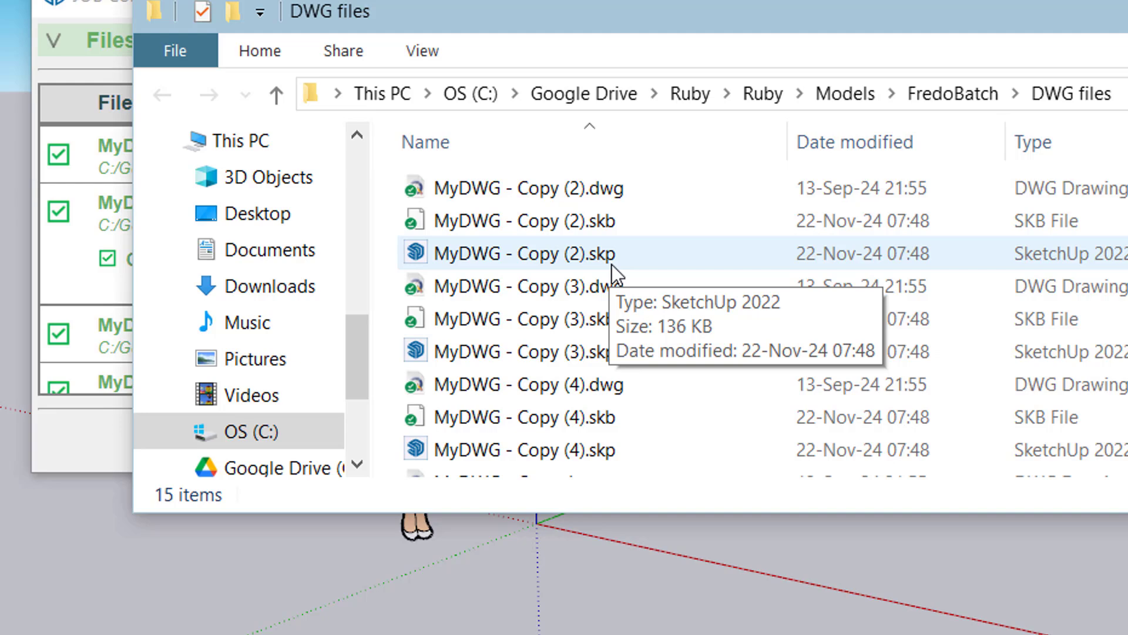
{"action": "left_click", "coordinate": [1084, 592]}
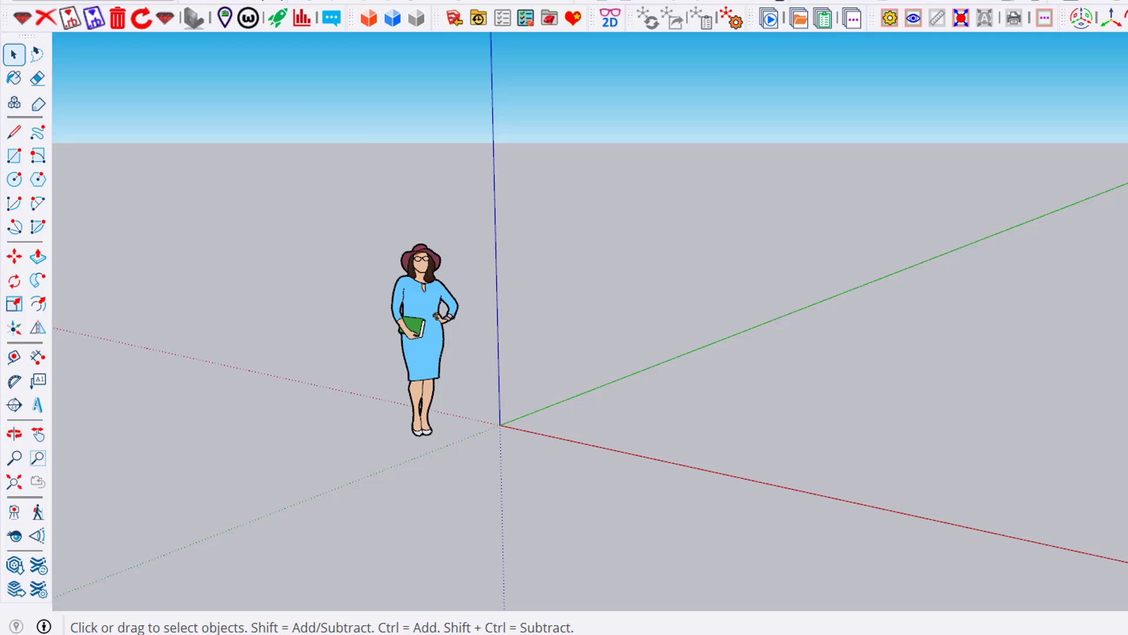
Open the PDF Nice Gallery job from the Job Manager, review its files to process, and launch it
{"action": "left_click", "coordinate": [771, 23]}
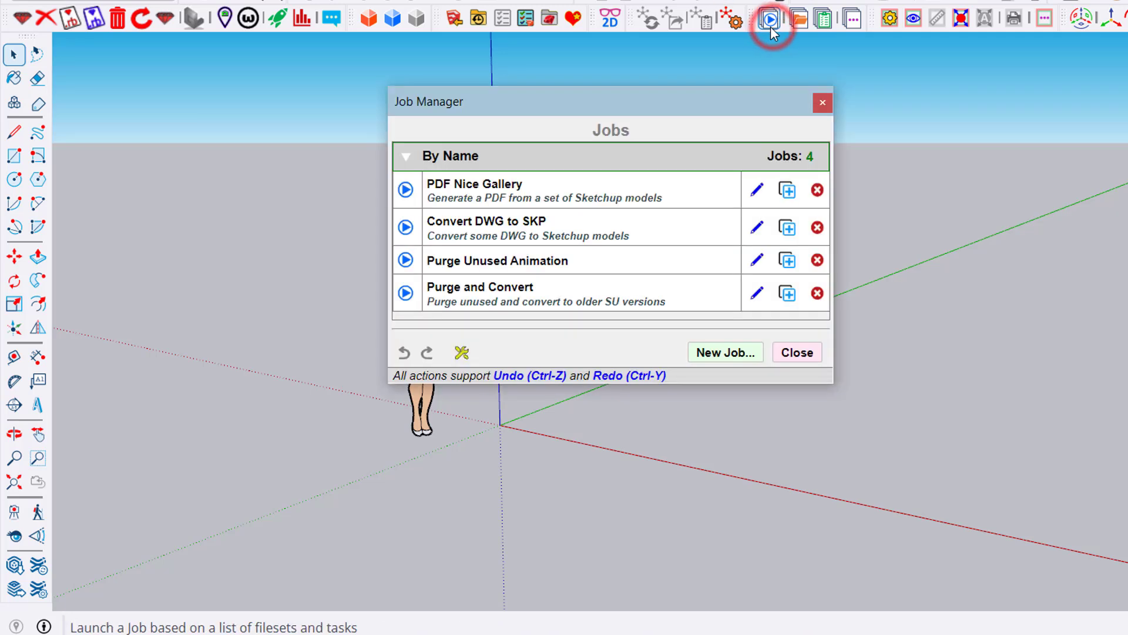
{"action": "double_click", "coordinate": [562, 200]}
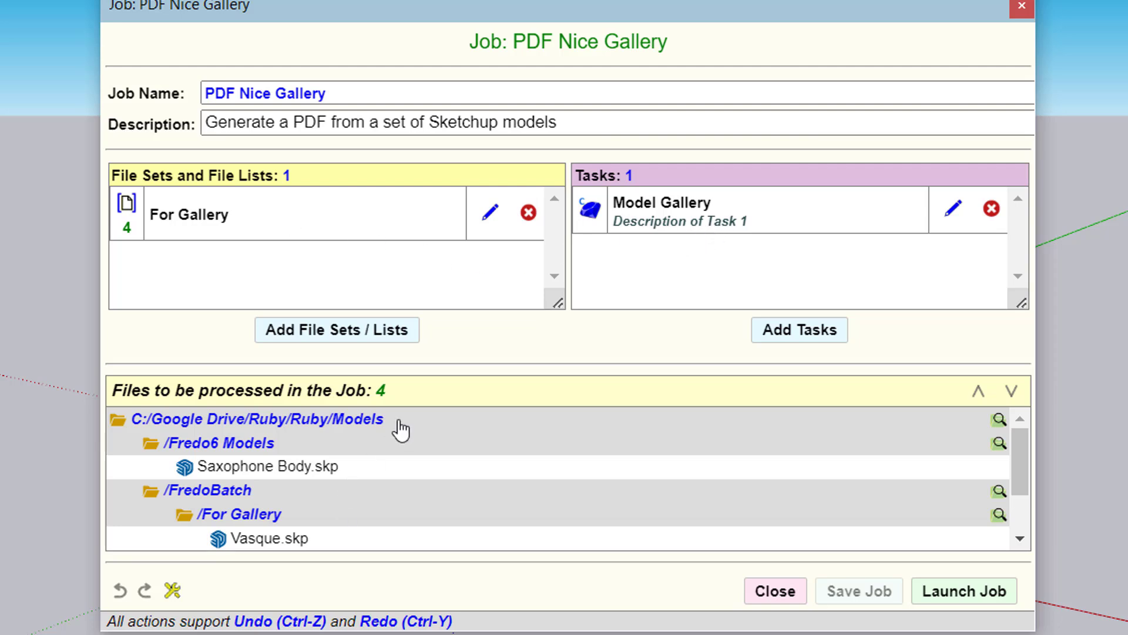
{"action": "scroll", "coordinate": [399, 430], "scroll_direction": "down", "scroll_amount": 2}
{"action": "scroll", "coordinate": [441, 478], "scroll_direction": "up", "scroll_amount": 2}
{"action": "scroll", "coordinate": [442, 476], "scroll_direction": "down", "scroll_amount": 3}
{"action": "scroll", "coordinate": [441, 474], "scroll_direction": "up", "scroll_amount": 3}
{"action": "left_click", "coordinate": [996, 593]}
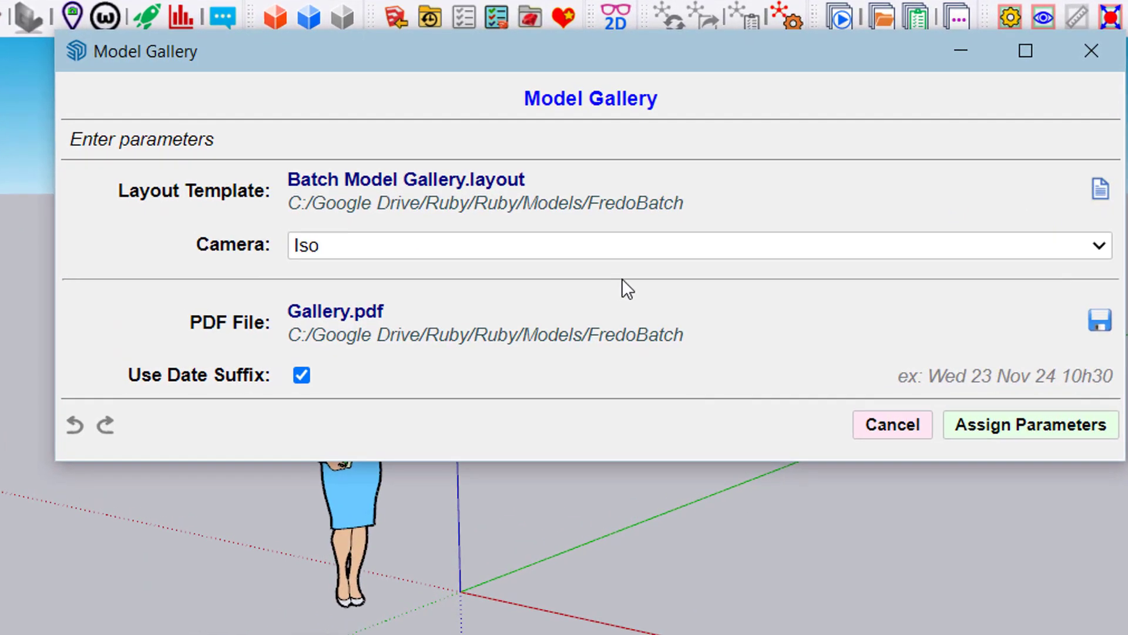
Keep the Model Gallery camera on Iso and assign the parameters to generate the date-suffixed Gallery.pdf
{"action": "left_click", "coordinate": [633, 247]}
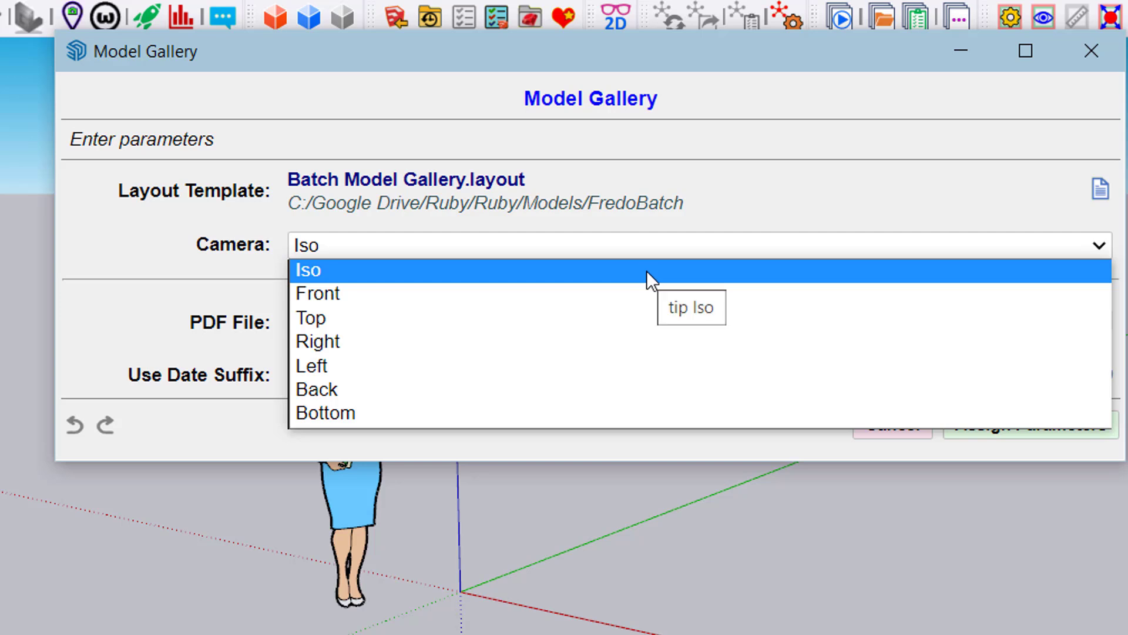
{"action": "left_click", "coordinate": [676, 254]}
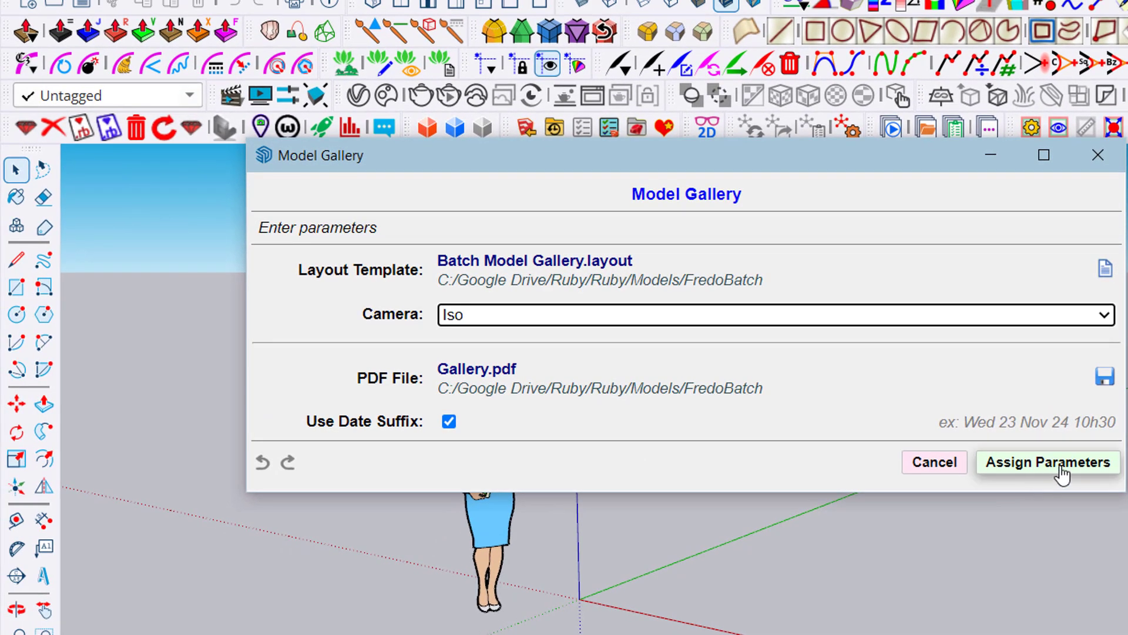
{"action": "left_click", "coordinate": [1052, 461]}
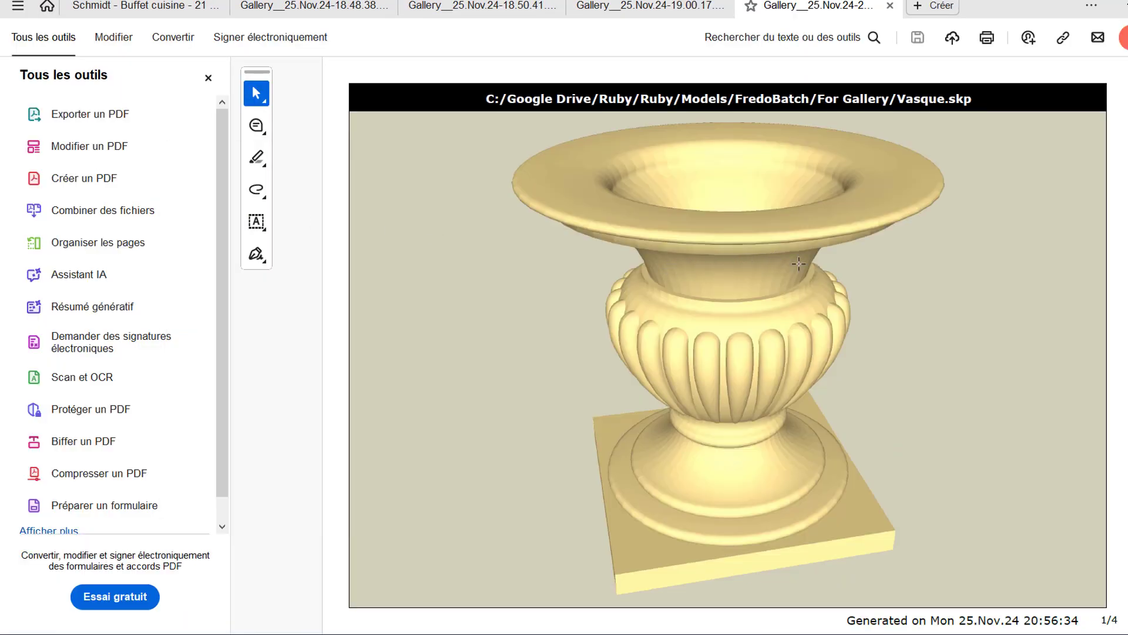
Page through the generated gallery PDF to examine the model images, including Vasque.skp, Saxophone Body.skp and StoneBench.skp
{"action": "scroll", "coordinate": [798, 263], "scroll_direction": "down", "scroll_amount": 2}
{"action": "scroll", "coordinate": [799, 263], "scroll_direction": "down", "scroll_amount": 1}
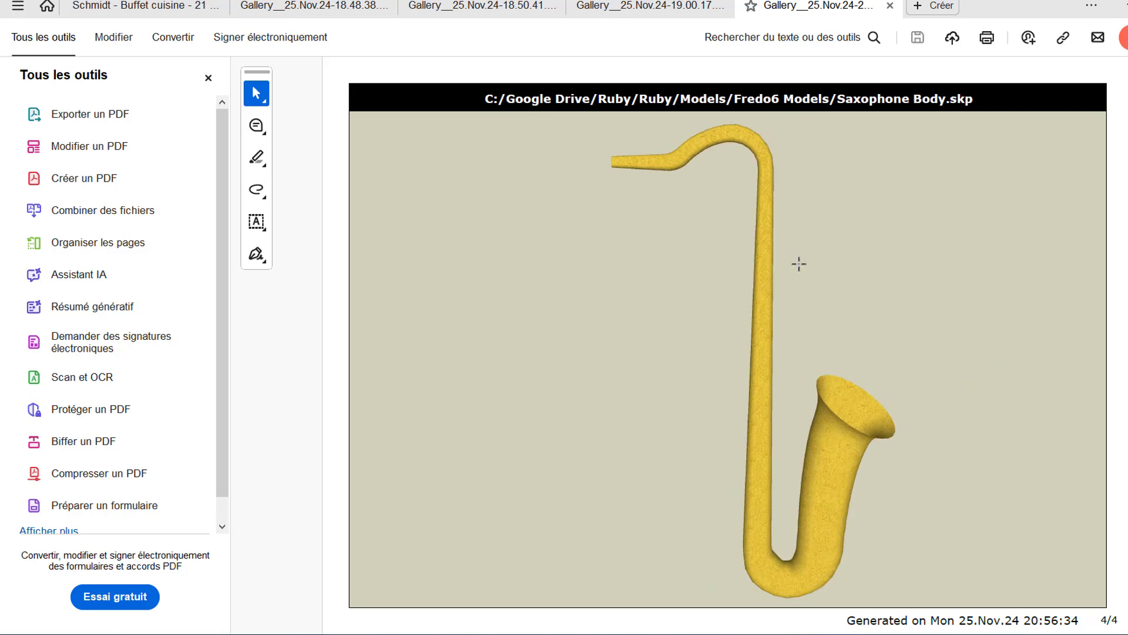
{"action": "scroll", "coordinate": [798, 263], "scroll_direction": "up", "scroll_amount": 3}
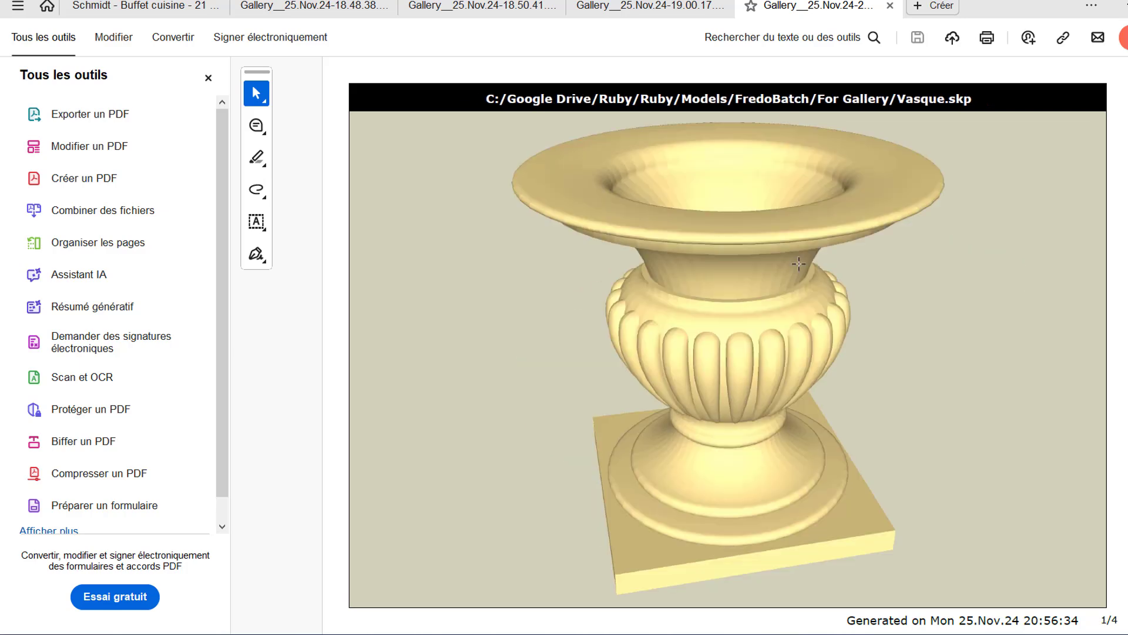
{"action": "scroll", "coordinate": [799, 263], "scroll_direction": "down", "scroll_amount": 2}
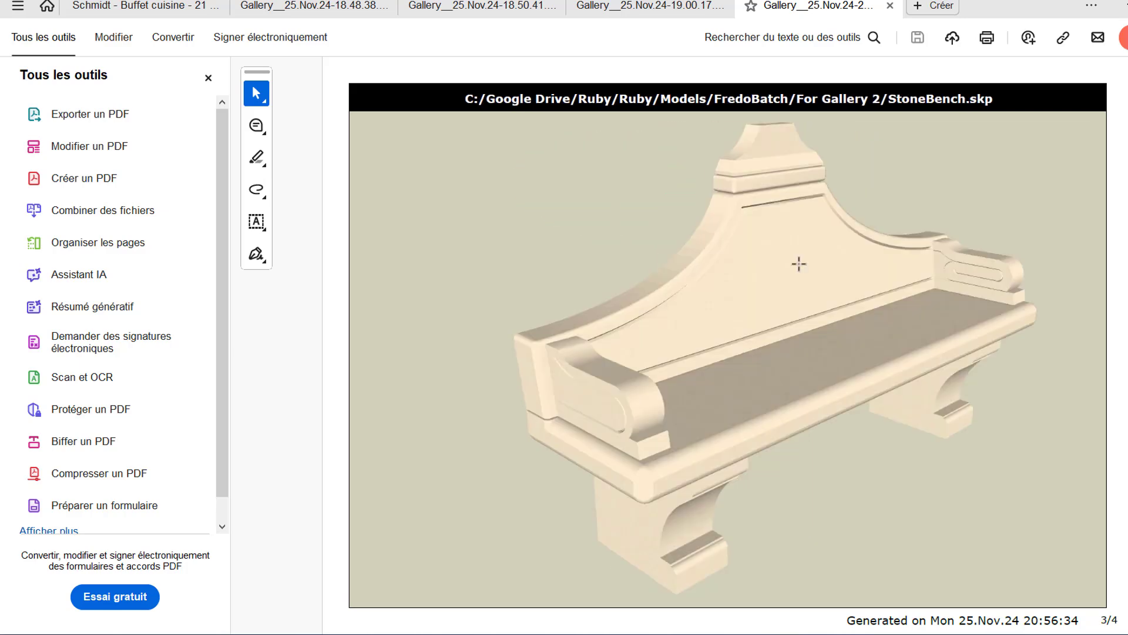
{"action": "scroll", "coordinate": [799, 263], "scroll_direction": "up", "scroll_amount": 1}
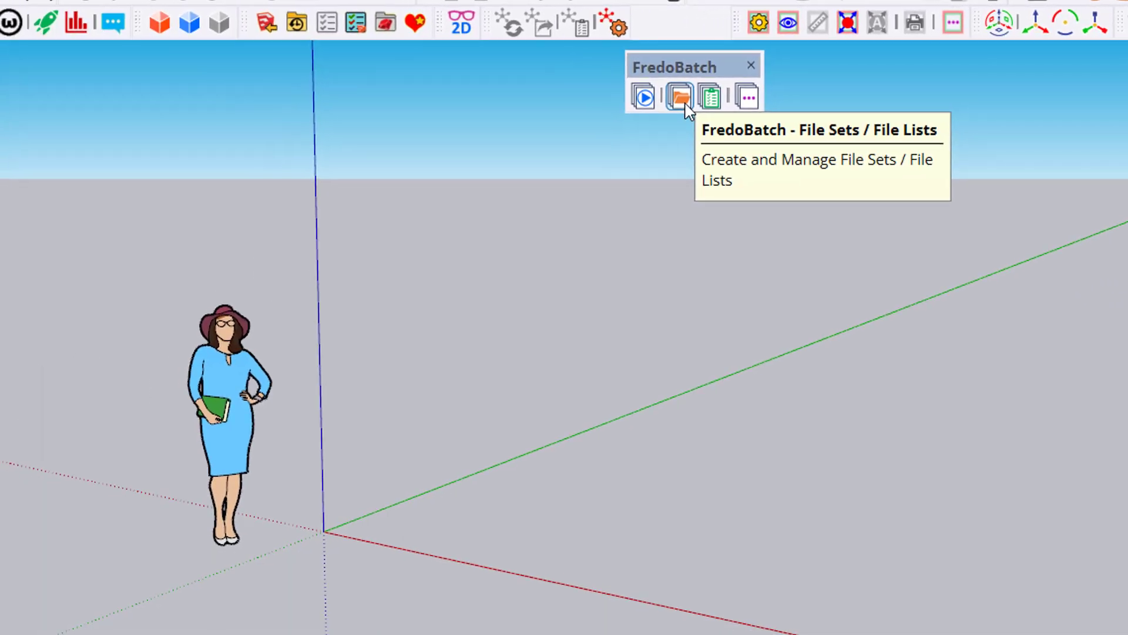
Switch to SketchUp, show FredoBatch's File Set and File List Manager, and open the For Gallery file list for editing
{"action": "left_click", "coordinate": [380, 169]}
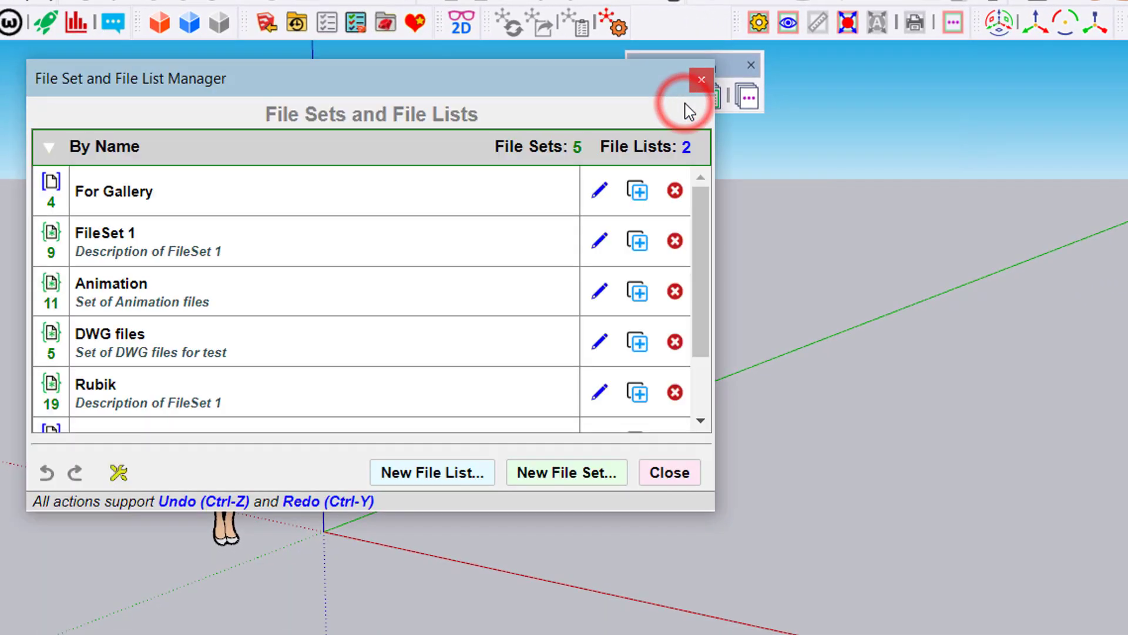
{"action": "left_click_drag", "start_coordinate": [360, 89], "coordinate": [405, 161]}
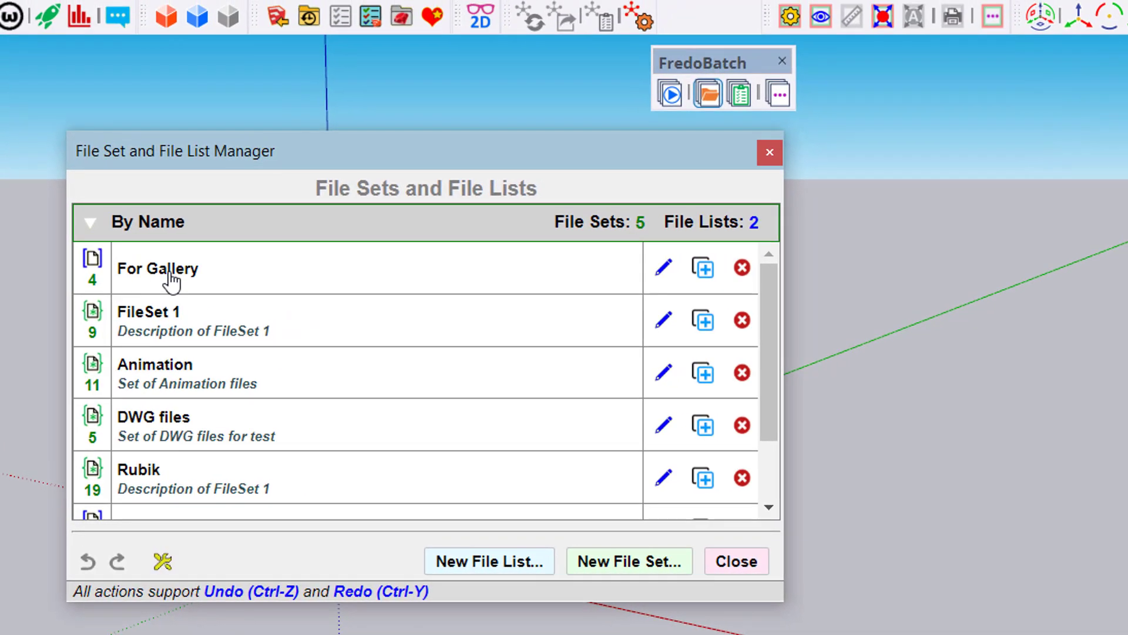
{"action": "left_click", "coordinate": [226, 166]}
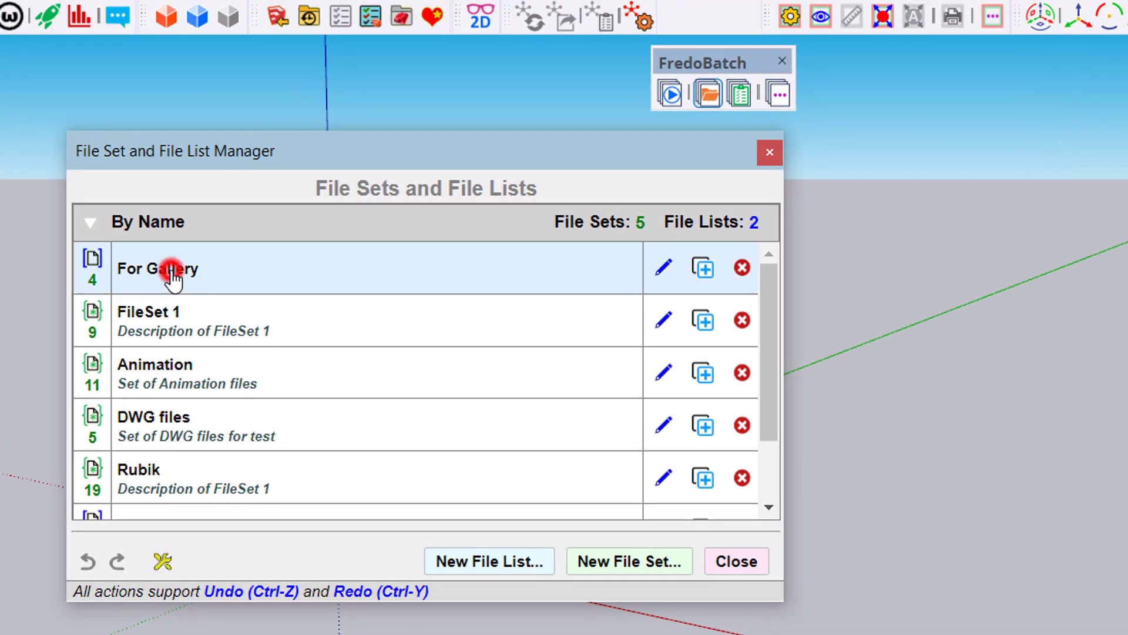
{"action": "double_click", "coordinate": [170, 269]}
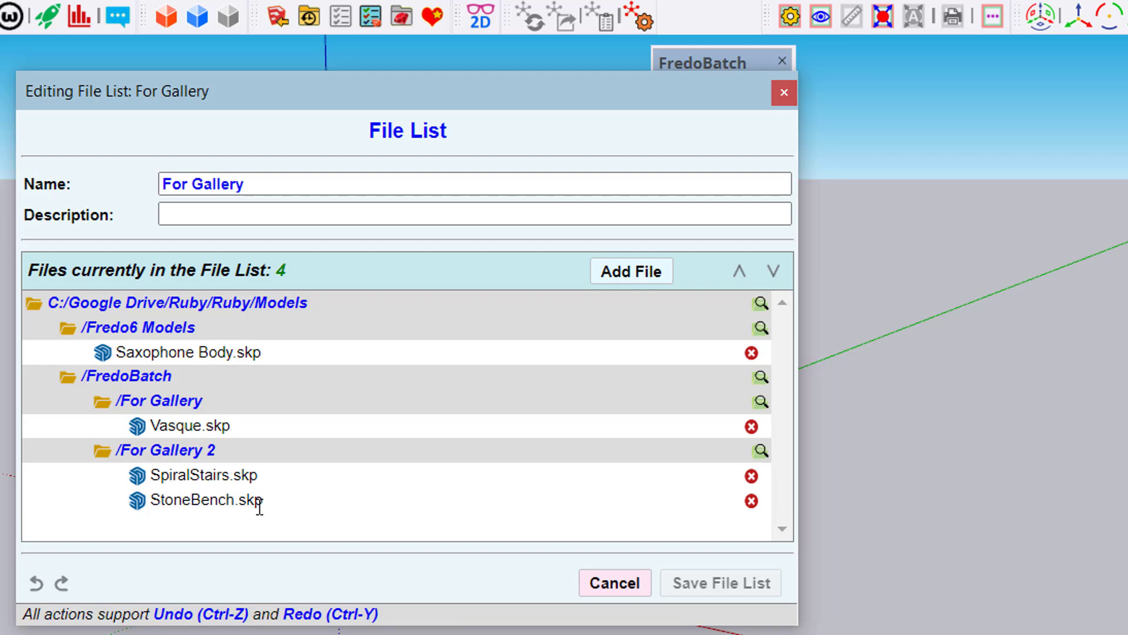
Add Frigate Jylland in Ebeltoft - SU15.skb from the Fredo6 Models folder to the For Gallery file list
{"action": "left_click", "coordinate": [632, 276]}
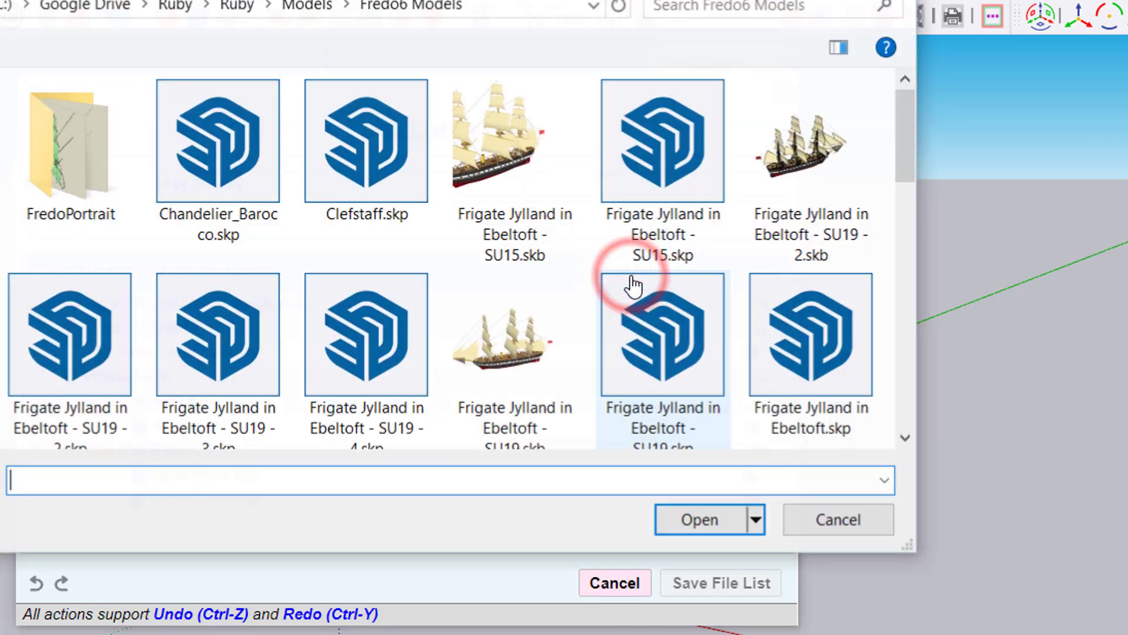
{"action": "left_click", "coordinate": [513, 165]}
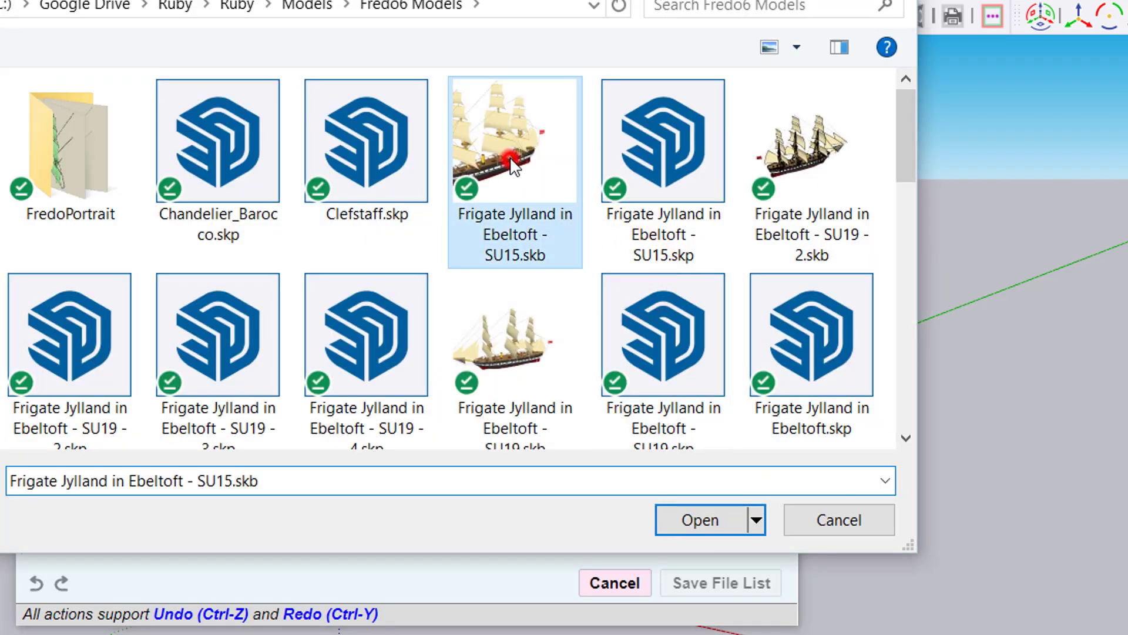
{"action": "left_click", "coordinate": [717, 520]}
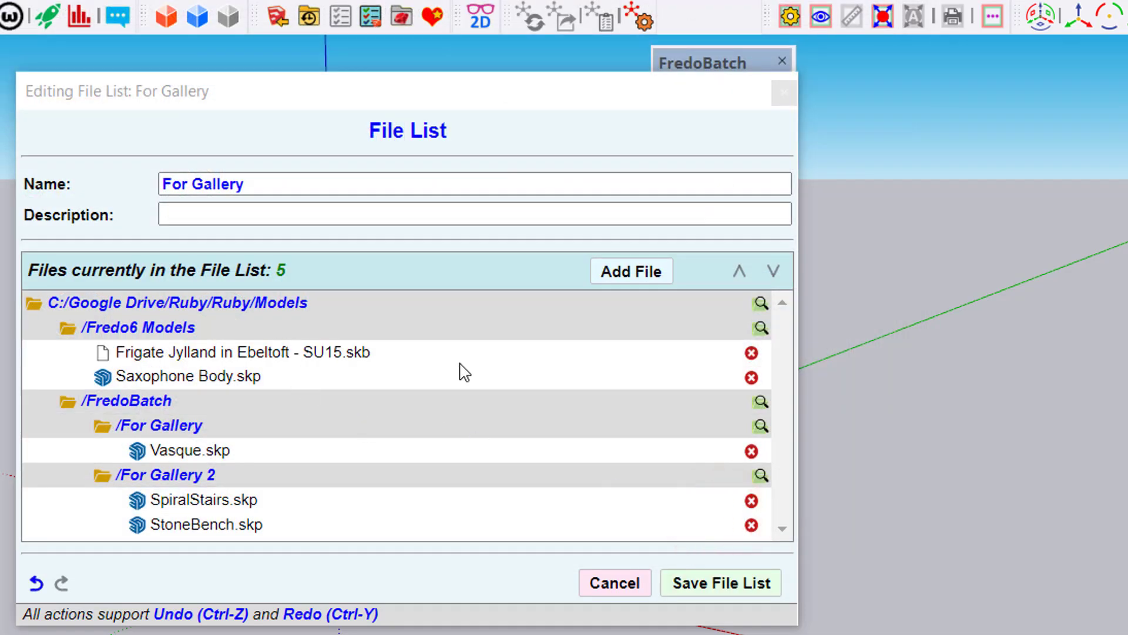
Remove Saxophone Body.skp from the For Gallery file list and undo the removal
{"action": "left_click", "coordinate": [752, 378]}
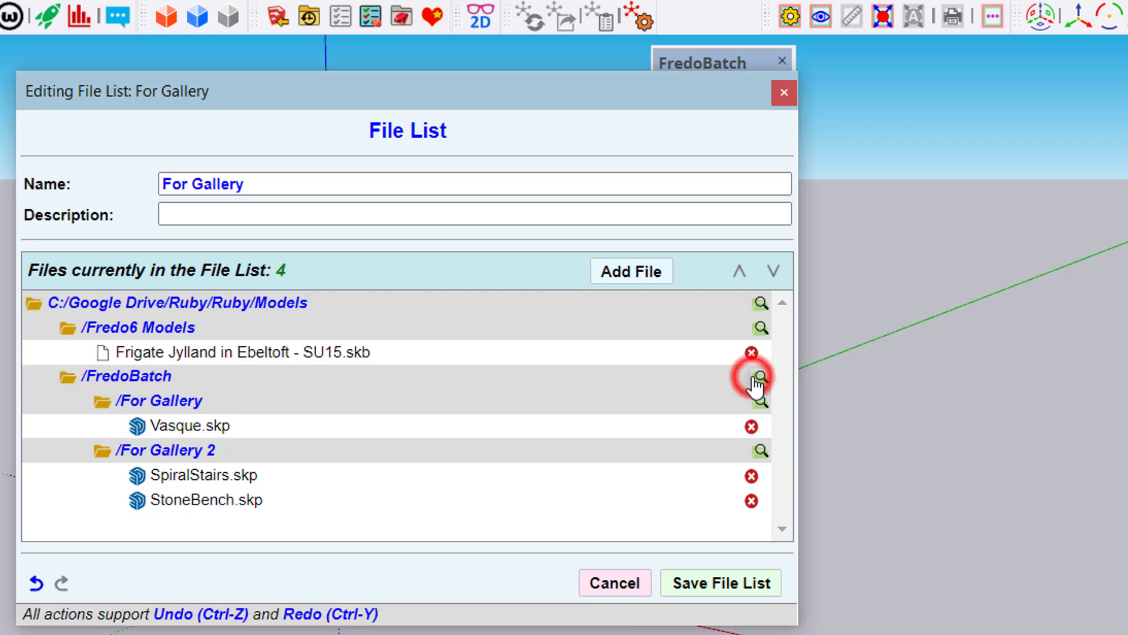
{"action": "left_click", "coordinate": [36, 583]}
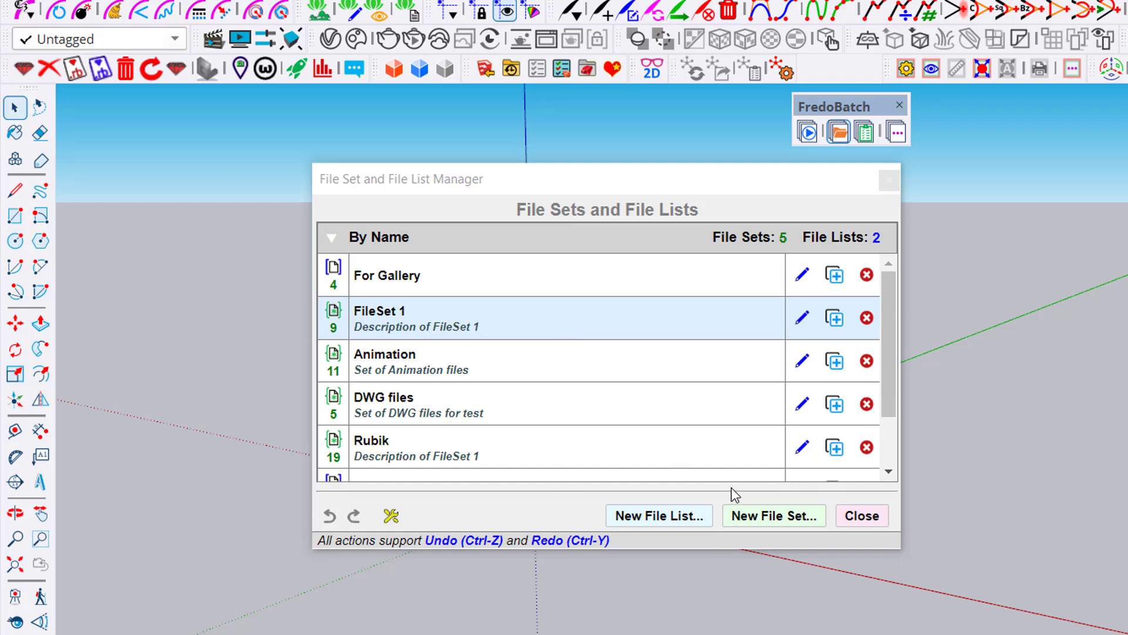
Create a new file set named My fileset and clear its default description
{"action": "left_click", "coordinate": [775, 516]}
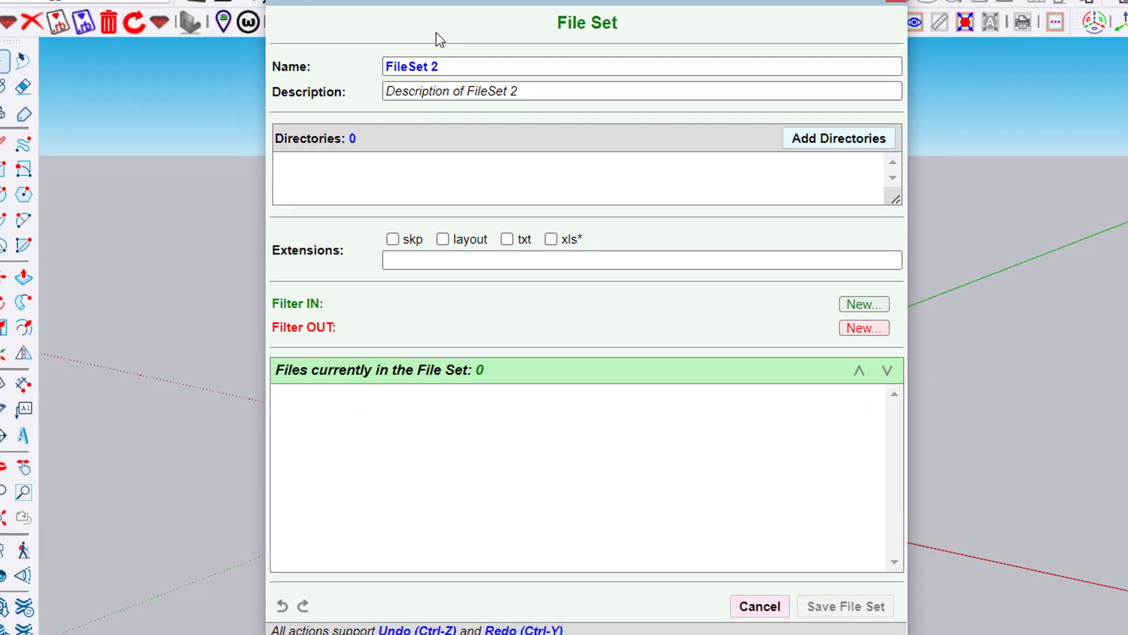
{"action": "left_click", "coordinate": [463, 108]}
{"action": "left_click_drag", "start_coordinate": [462, 108], "coordinate": [419, 107]}
{"action": "left_click_drag", "start_coordinate": [399, 56], "coordinate": [522, 63]}
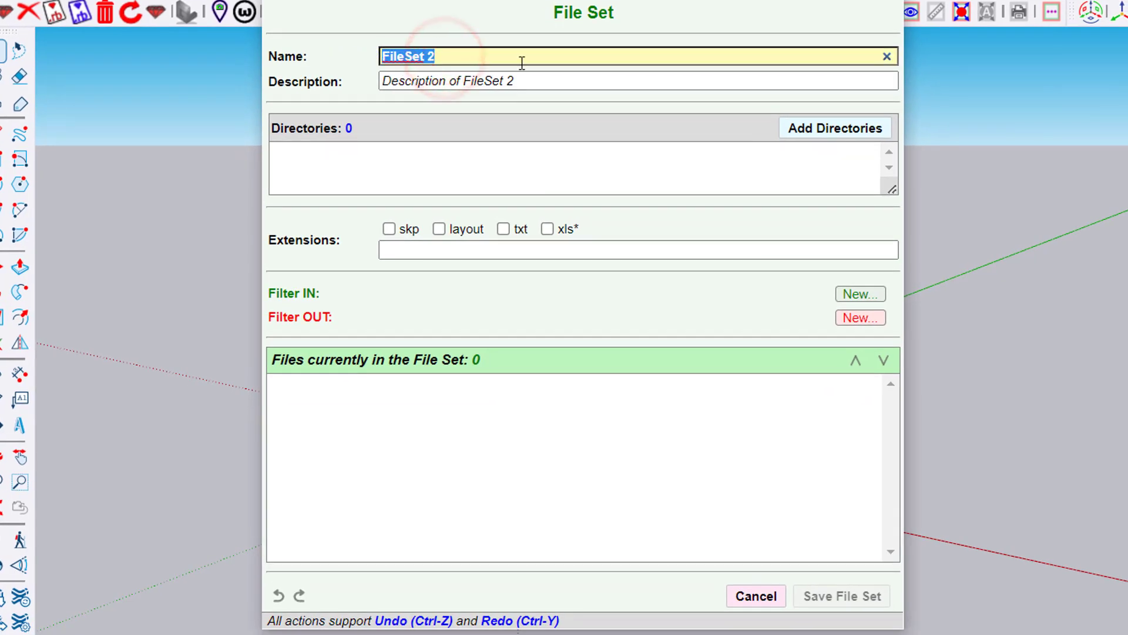
{"action": "type", "text": "My f"}
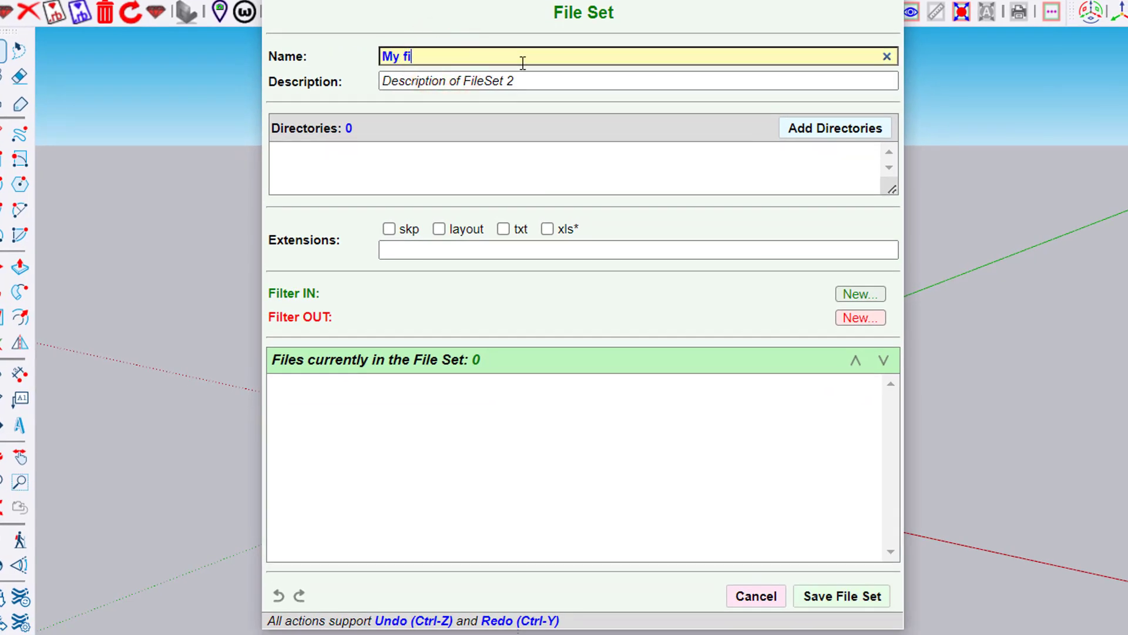
{"action": "left_click", "coordinate": [557, 81]}
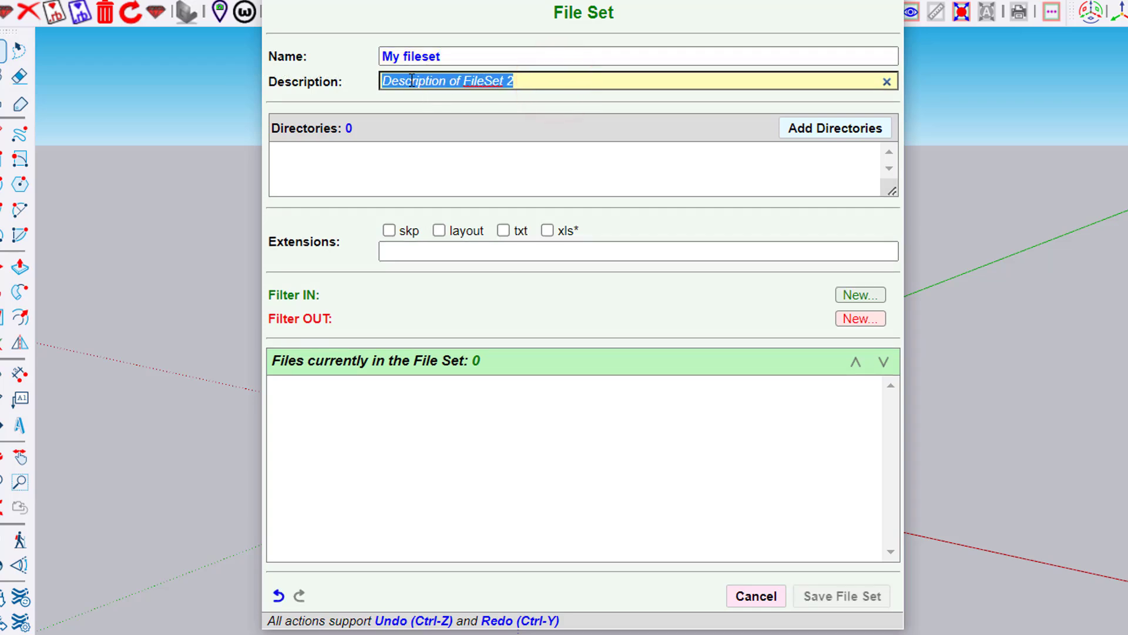
{"action": "key", "text": "BackSpace"}
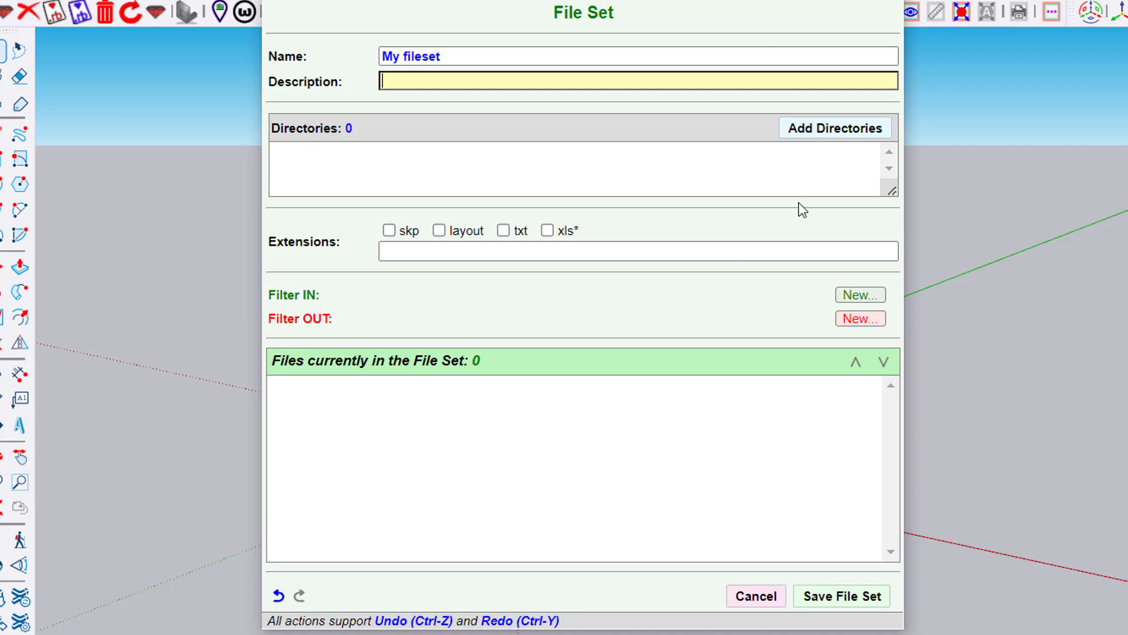
Add the directory C:/Google Drive/Ruby/Ruby/Models to the file set
{"action": "left_click", "coordinate": [871, 132]}
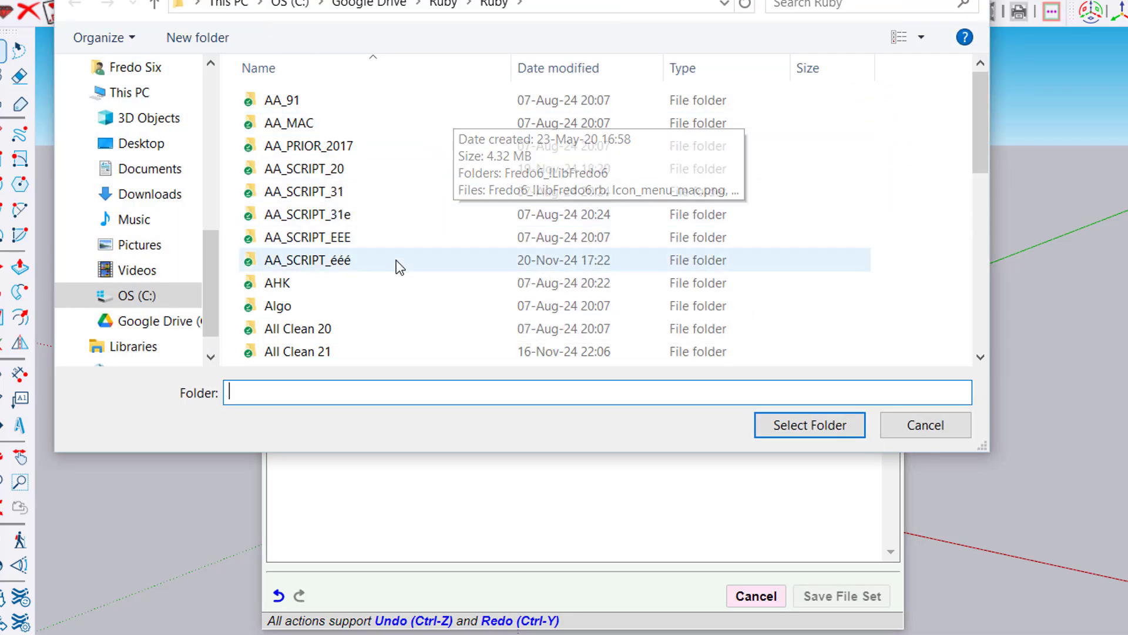
{"action": "scroll", "coordinate": [399, 267], "scroll_direction": "down", "scroll_amount": 4}
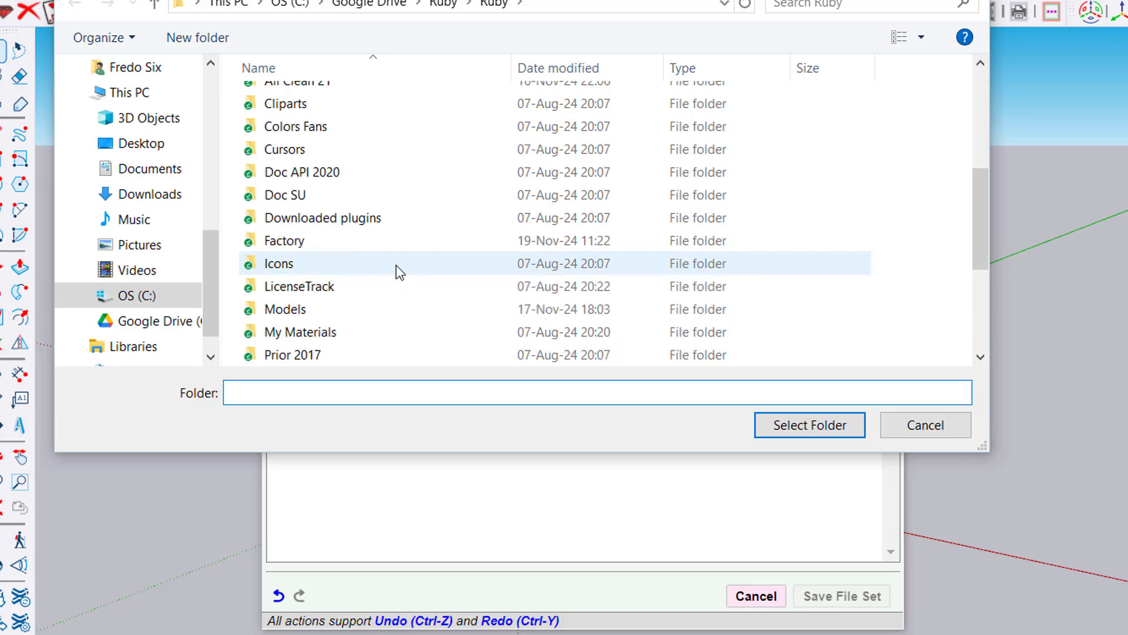
{"action": "double_click", "coordinate": [357, 309]}
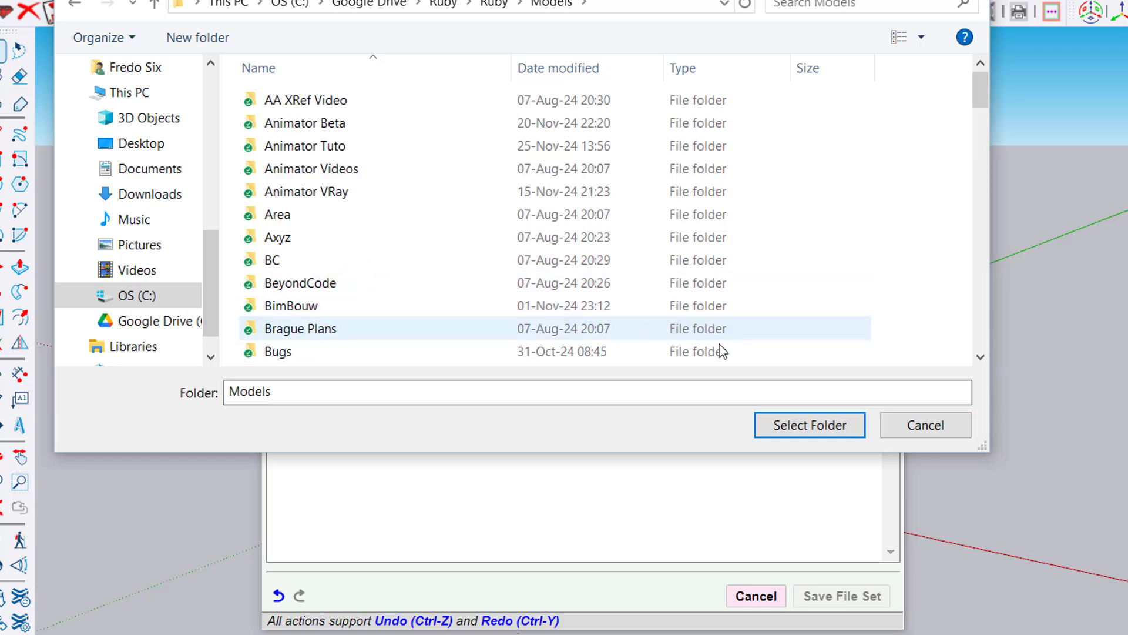
{"action": "left_click", "coordinate": [822, 423]}
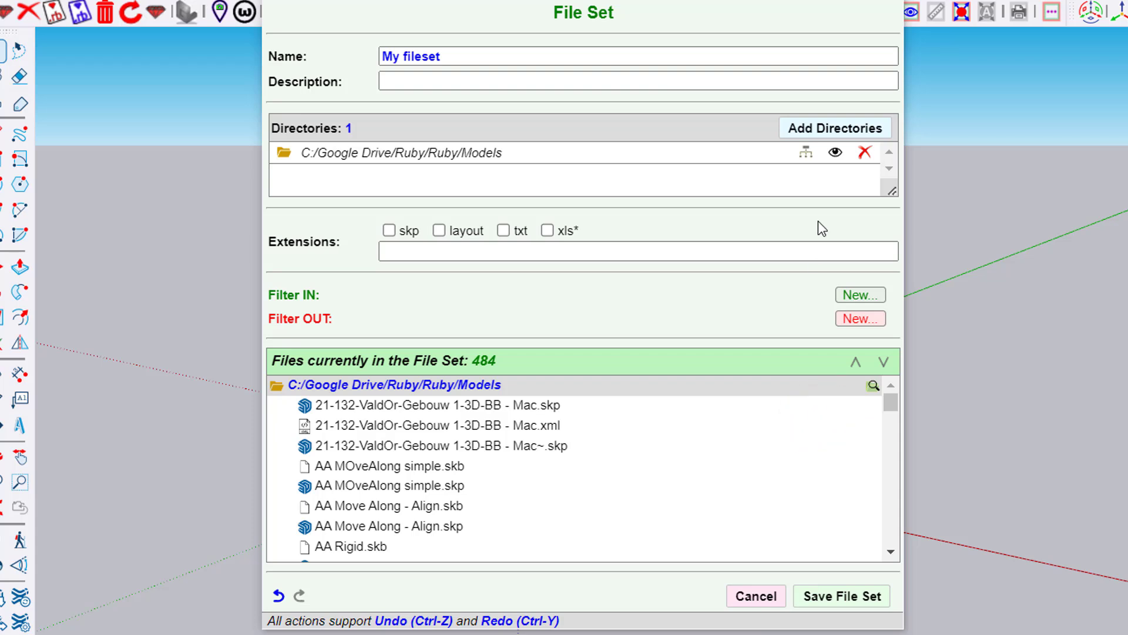
Include the Models directory's subfolders in the file set, look through the files, and exclude the subfolders again
{"action": "left_click", "coordinate": [806, 156]}
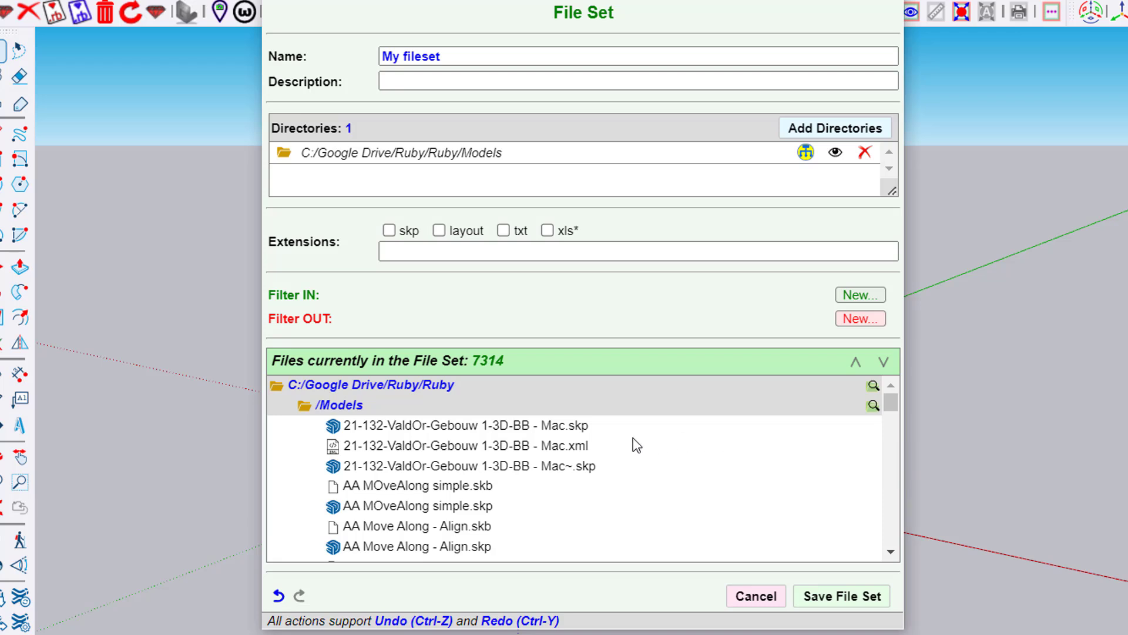
{"action": "scroll", "coordinate": [636, 439], "scroll_direction": "down", "scroll_amount": 3}
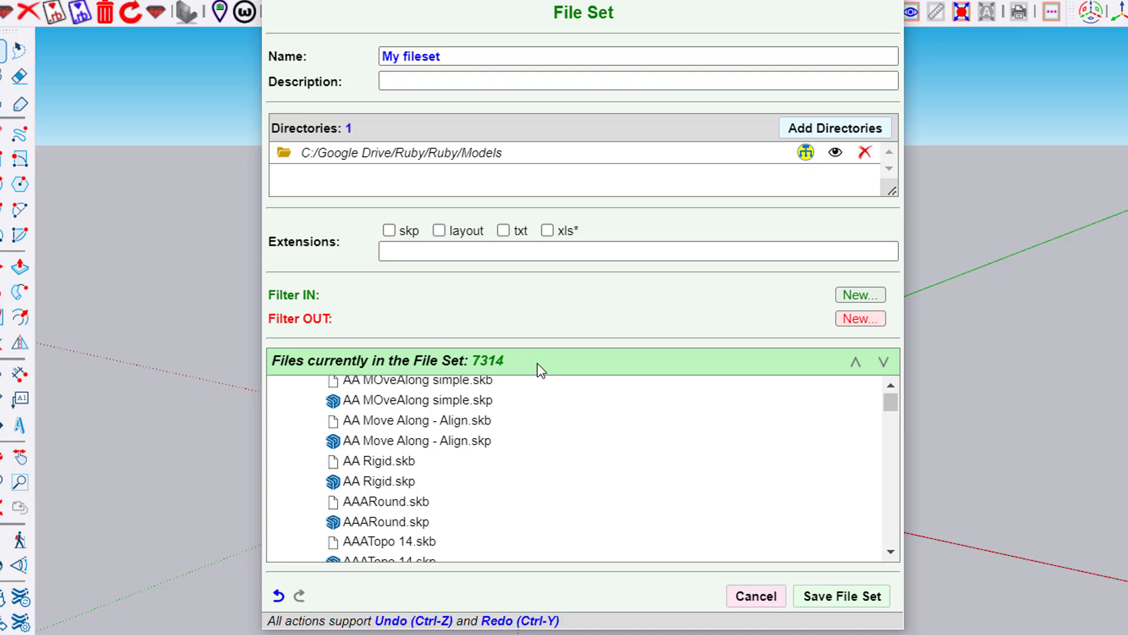
{"action": "left_click", "coordinate": [806, 153]}
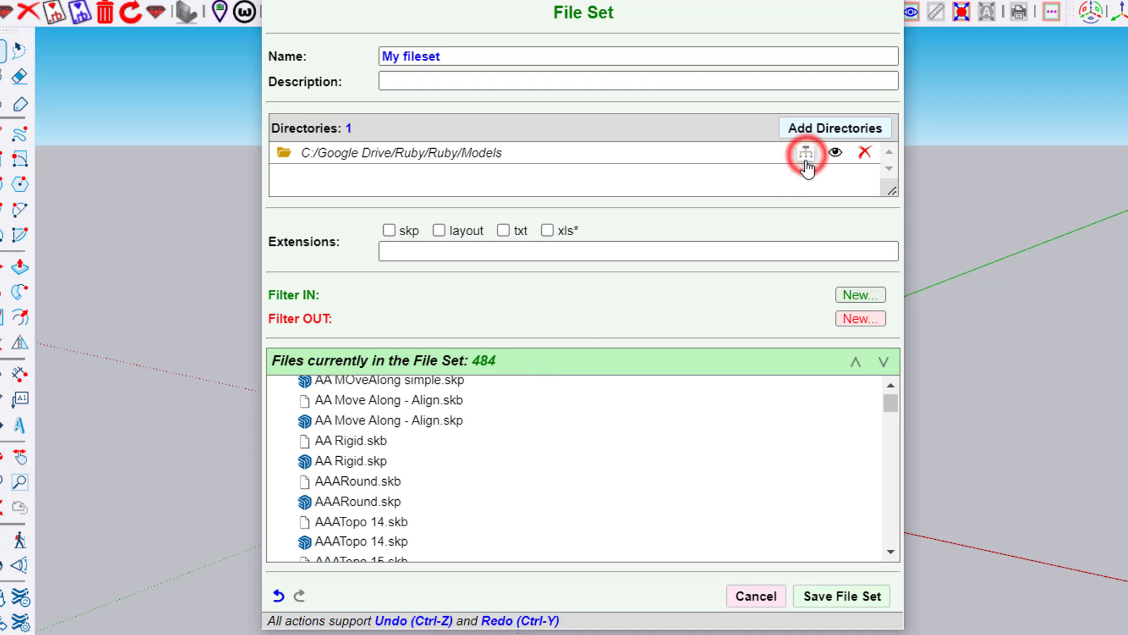
{"action": "scroll", "coordinate": [601, 436], "scroll_direction": "down", "scroll_amount": 2}
{"action": "scroll", "coordinate": [601, 438], "scroll_direction": "up", "scroll_amount": 3}
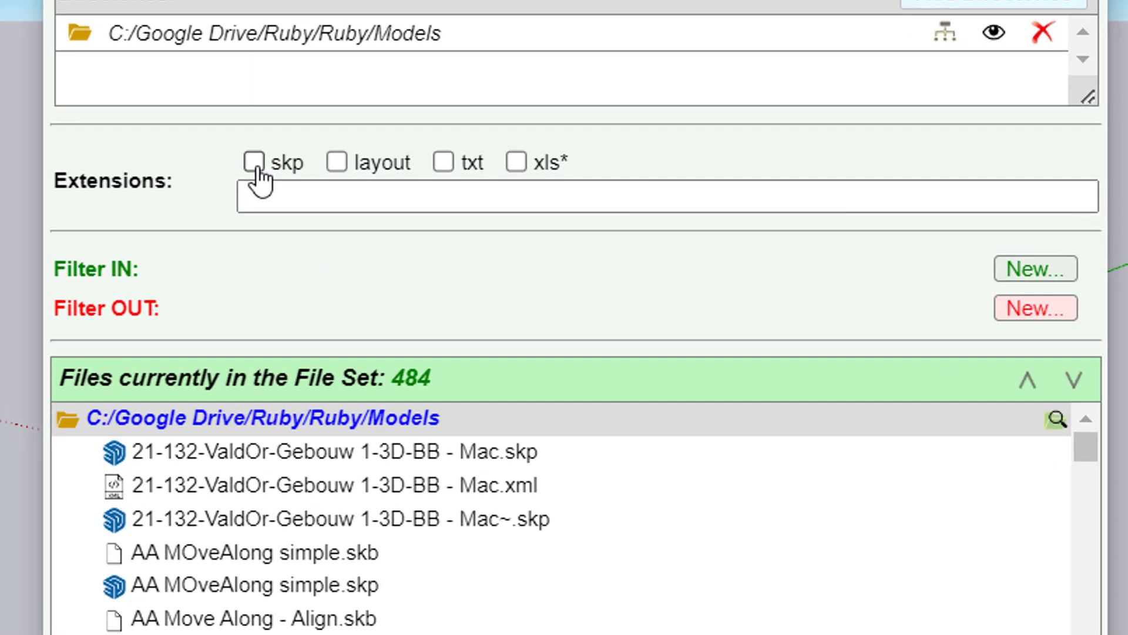
Restrict the file set to the extensions skp, xml and docx and look through the matching files
{"action": "left_click", "coordinate": [368, 221]}
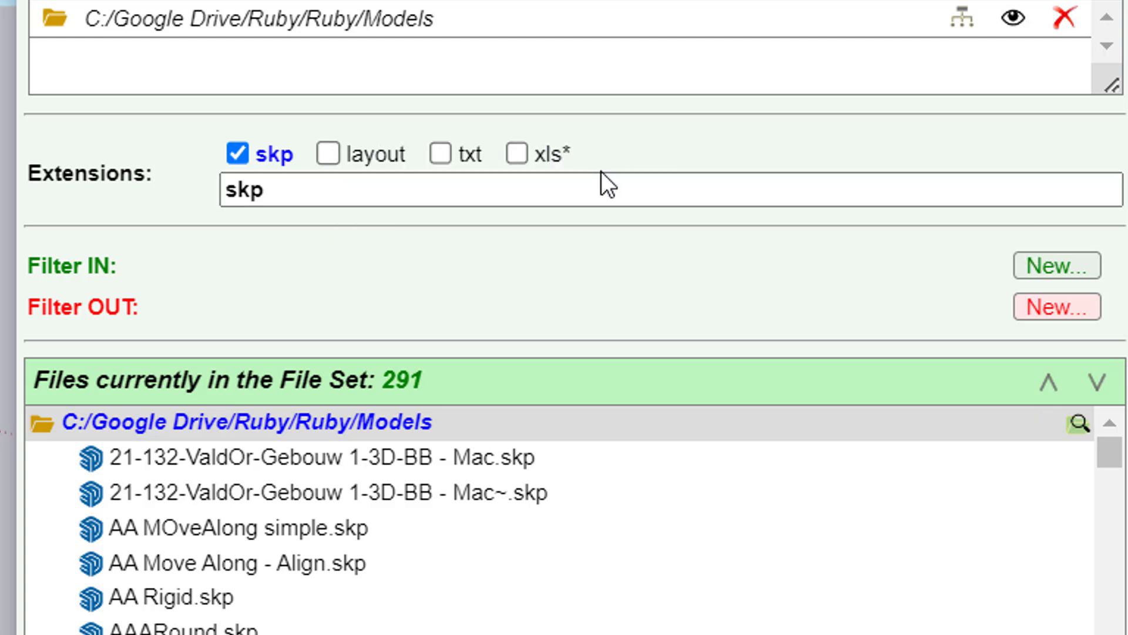
{"action": "left_click", "coordinate": [348, 199]}
{"action": "left_click", "coordinate": [351, 197]}
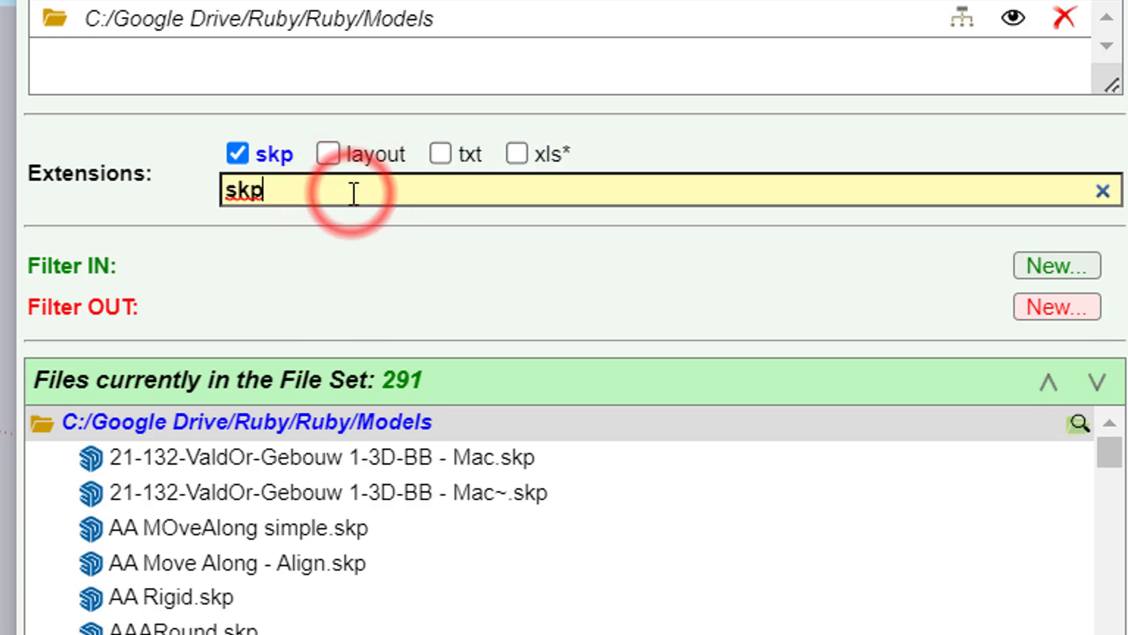
{"action": "type", "text": "xml"}
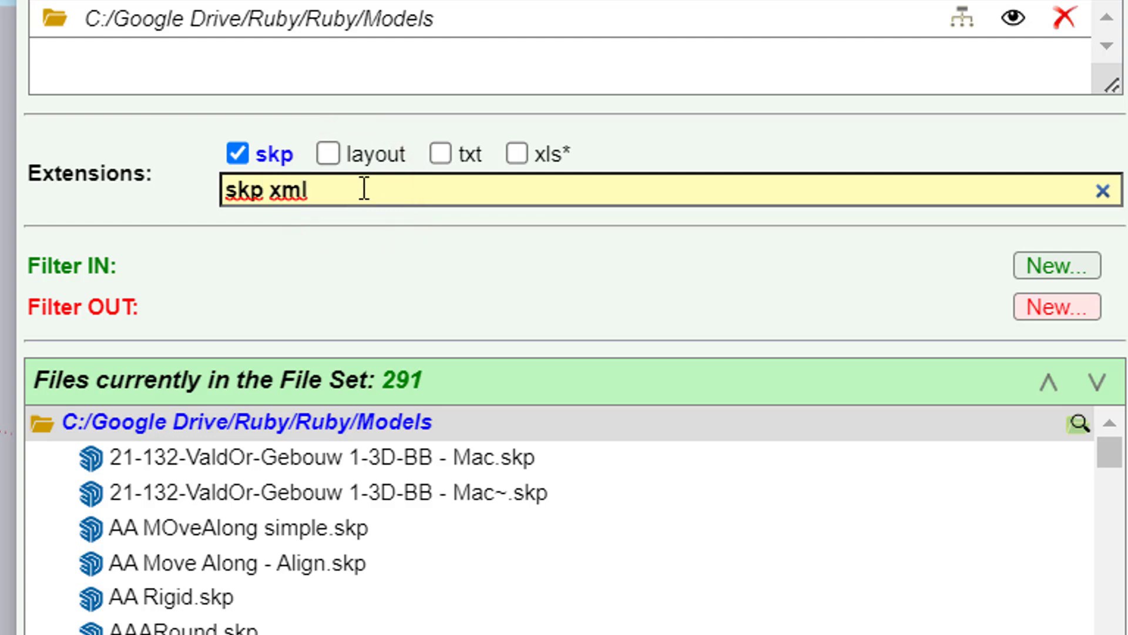
{"action": "left_click", "coordinate": [364, 192]}
{"action": "type", "text": "docx"}
{"action": "left_click", "coordinate": [786, 278]}
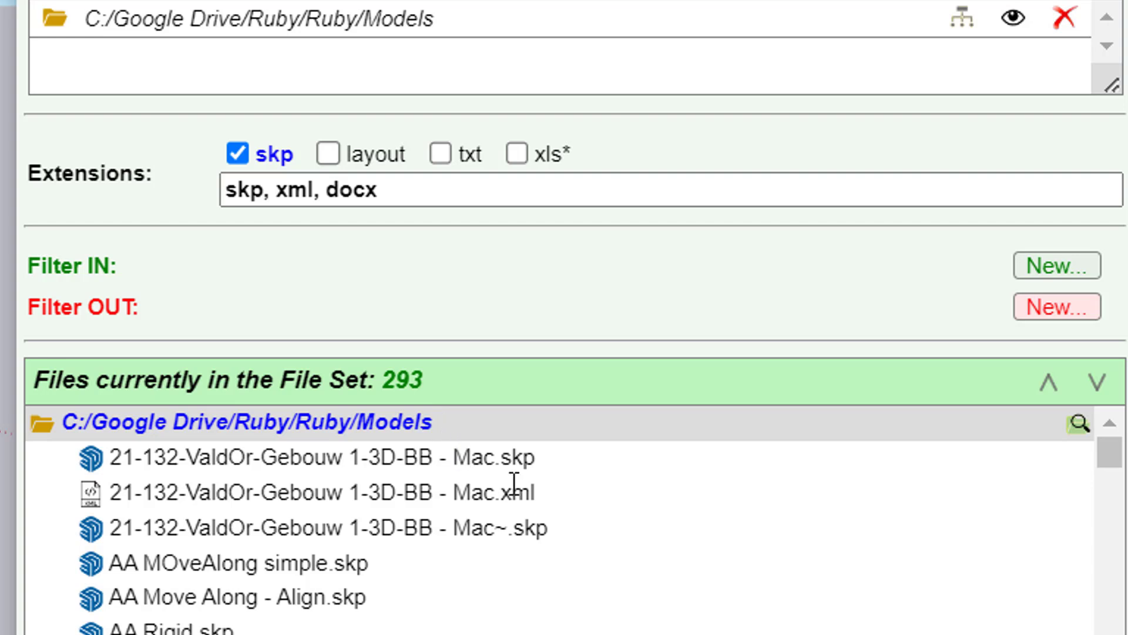
{"action": "scroll", "coordinate": [512, 483], "scroll_direction": "down", "scroll_amount": 5}
{"action": "scroll", "coordinate": [511, 484], "scroll_direction": "up", "scroll_amount": 5}
Create a Filter IN with the wildcard string *R* for the file set
{"action": "mouse_move", "coordinate": [143, 293]}
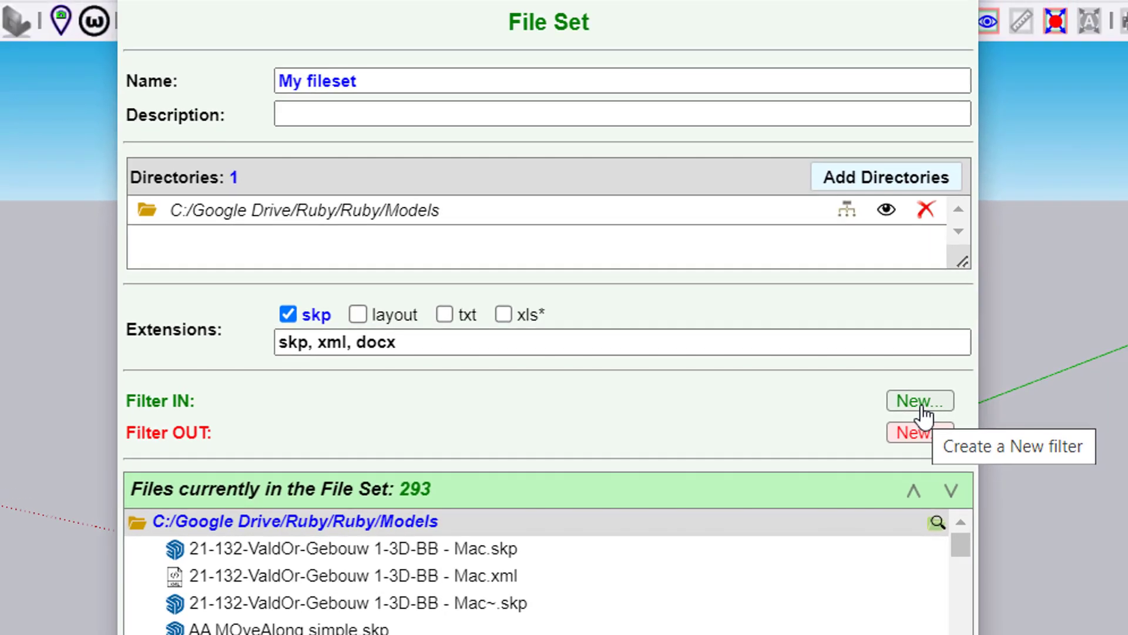
{"action": "left_click", "coordinate": [921, 402]}
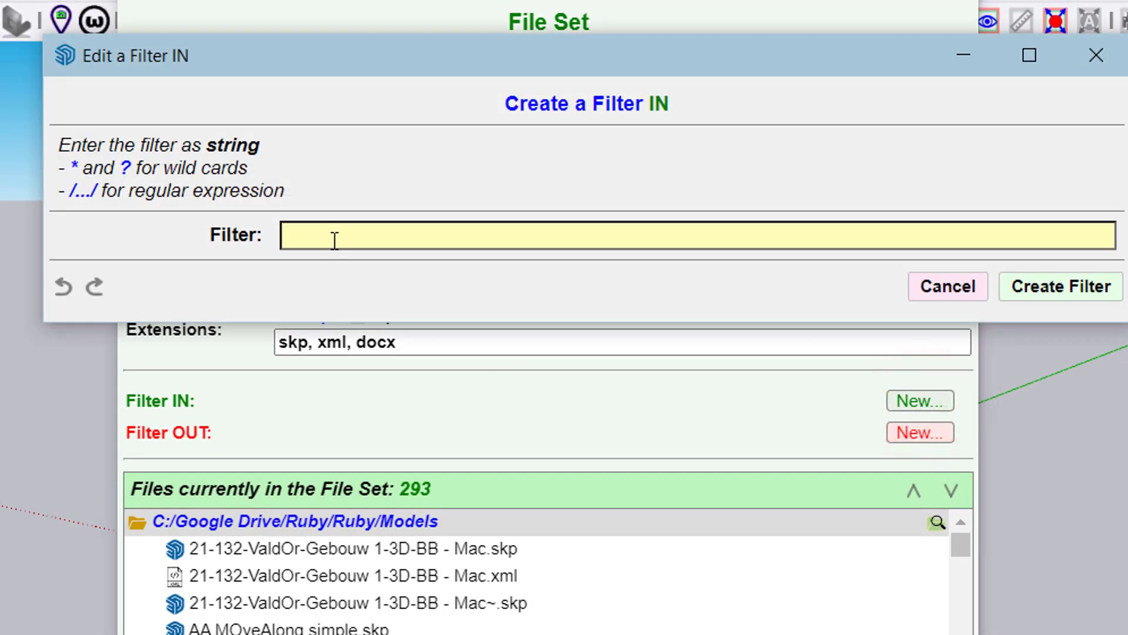
{"action": "type", "text": "*R*"}
{"action": "left_click", "coordinate": [1057, 286]}
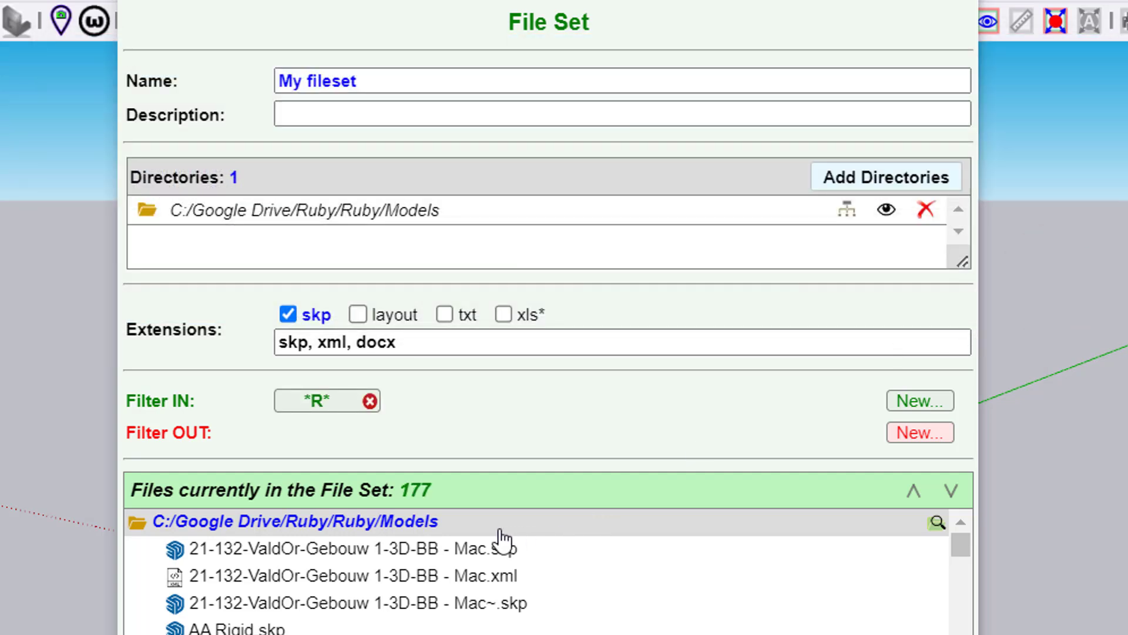
Create a Filter OUT with the wildcard string *I* and look through the remaining files in the file set
{"action": "left_click", "coordinate": [927, 434]}
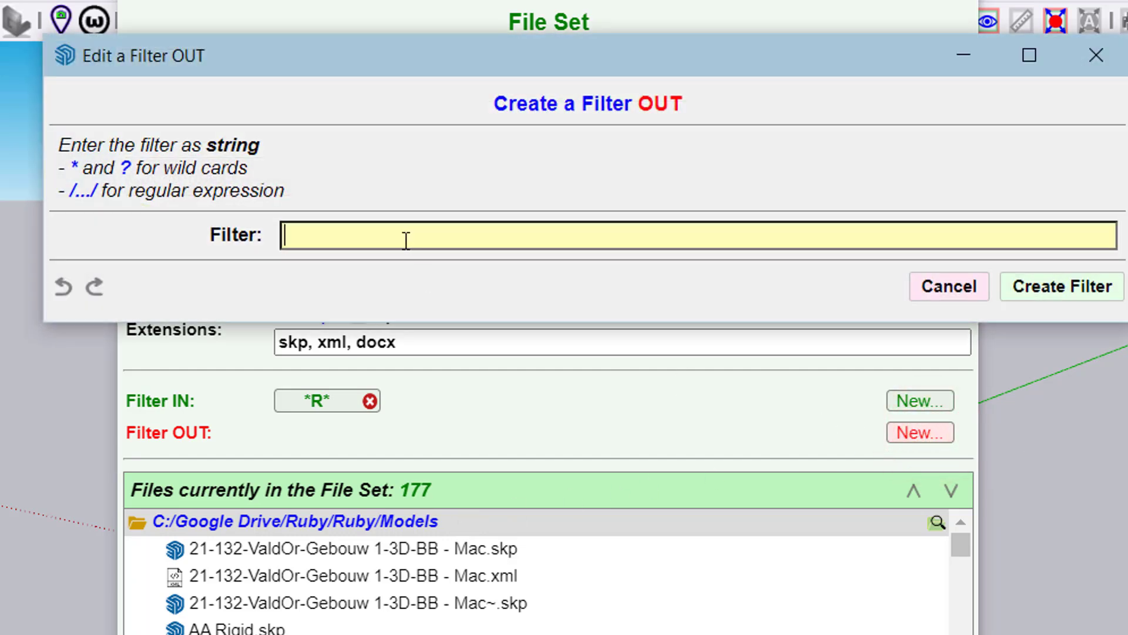
{"action": "type", "text": "*I*"}
{"action": "left_click", "coordinate": [1079, 292]}
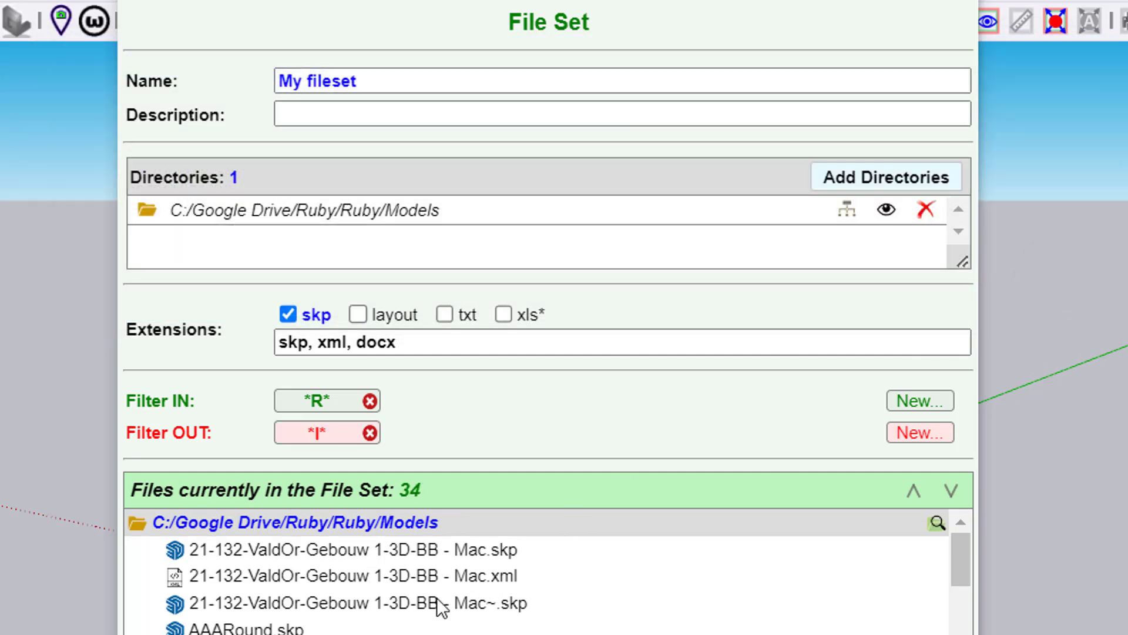
{"action": "scroll", "coordinate": [448, 602], "scroll_direction": "down", "scroll_amount": 5}
{"action": "scroll", "coordinate": [447, 602], "scroll_direction": "down", "scroll_amount": 3}
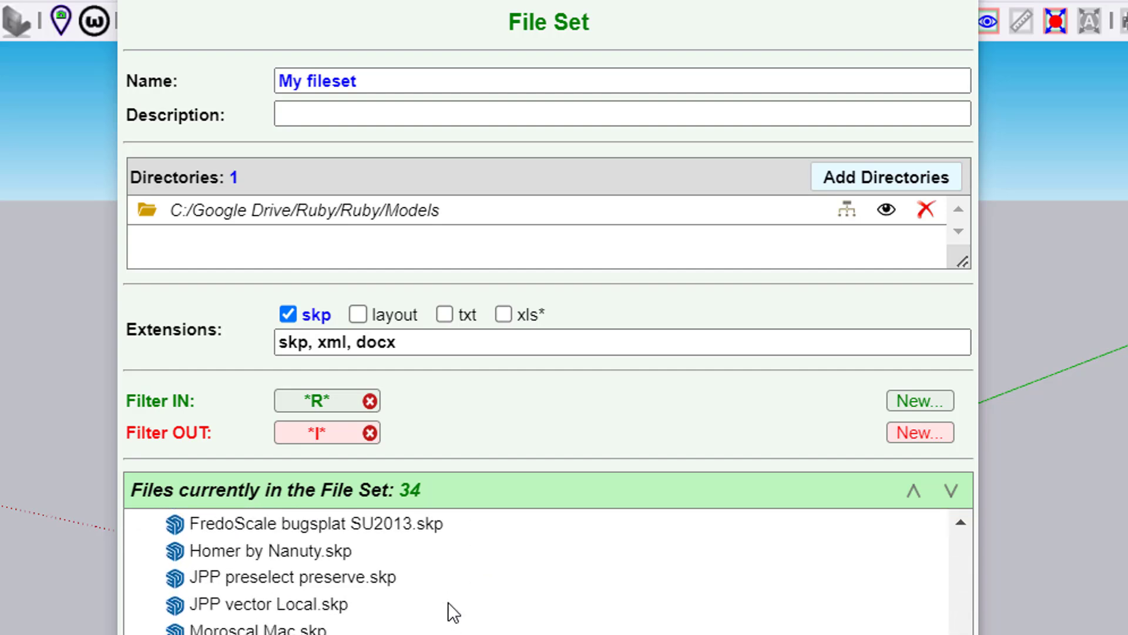
{"action": "scroll", "coordinate": [448, 602], "scroll_direction": "up", "scroll_amount": 10}
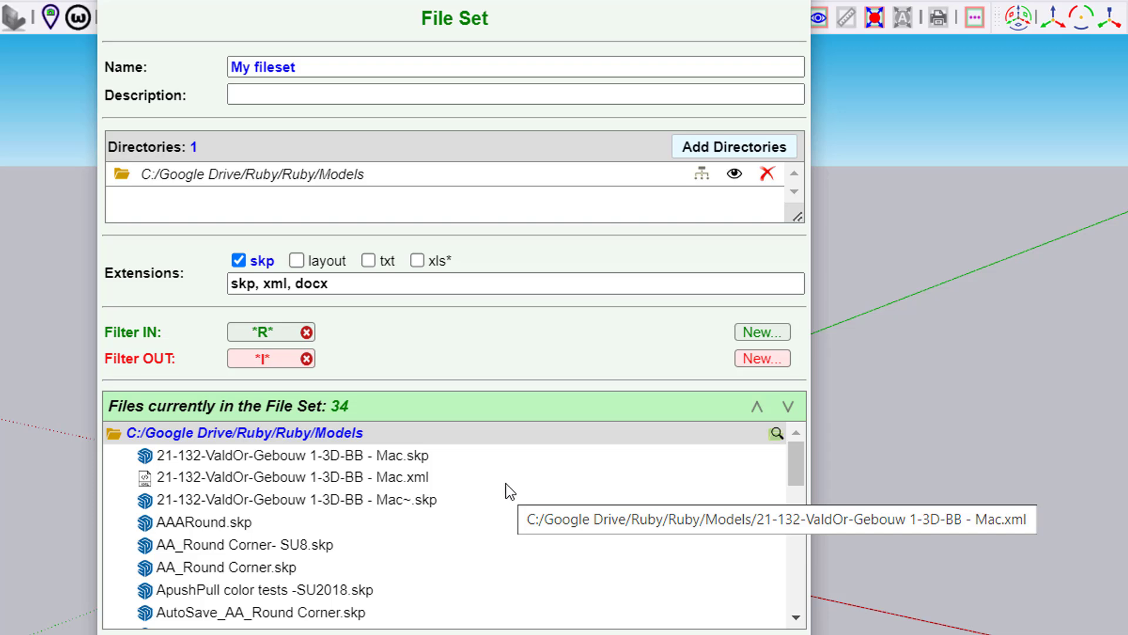
Create a second Filter IN for the file set with the regular expression /\d/
{"action": "left_click", "coordinate": [775, 342]}
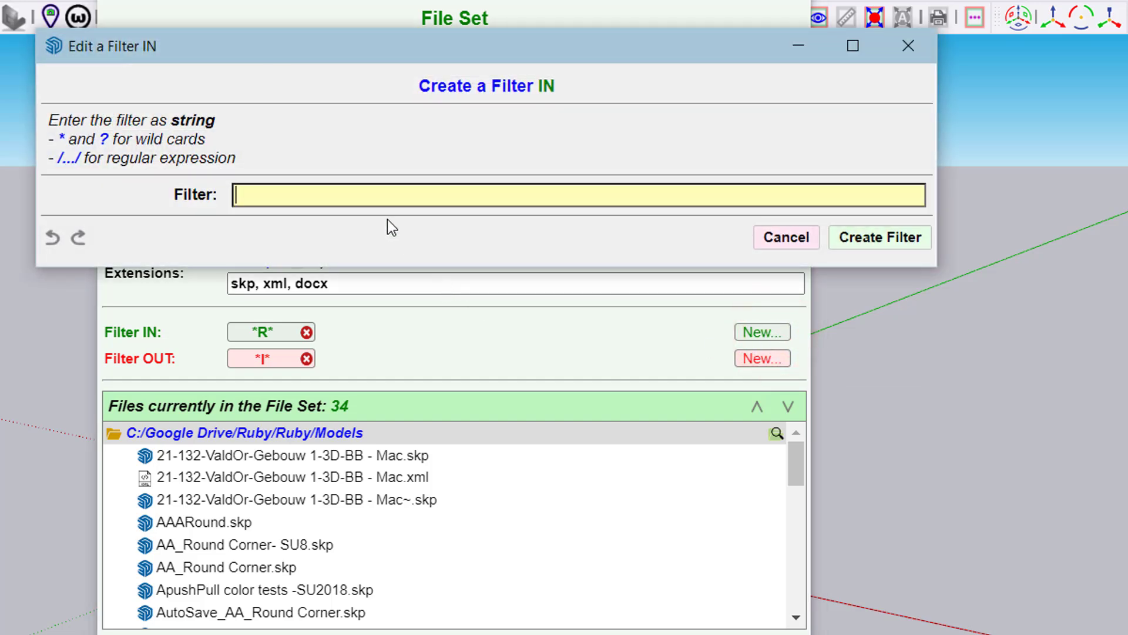
{"action": "left_click", "coordinate": [395, 196]}
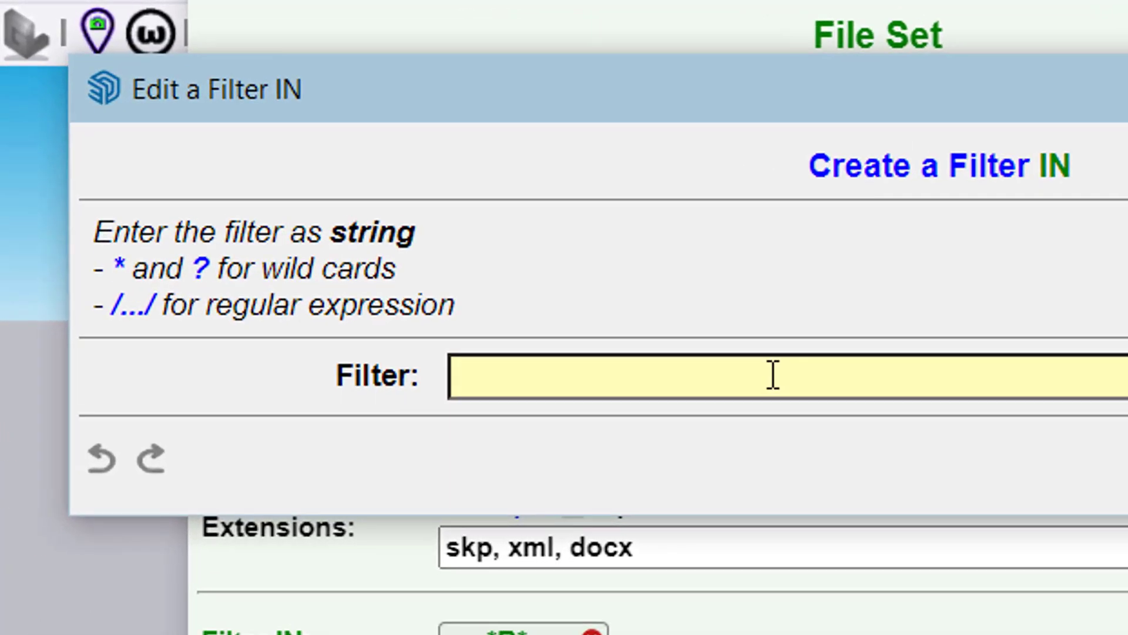
{"action": "type", "text": "/\\d/"}
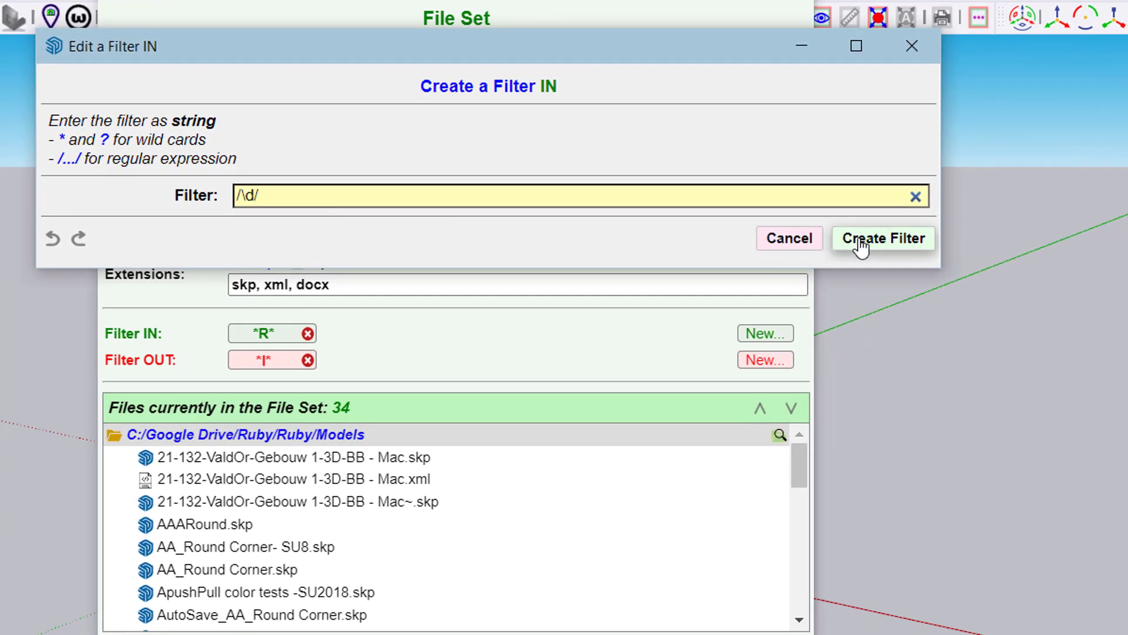
{"action": "left_click", "coordinate": [872, 243]}
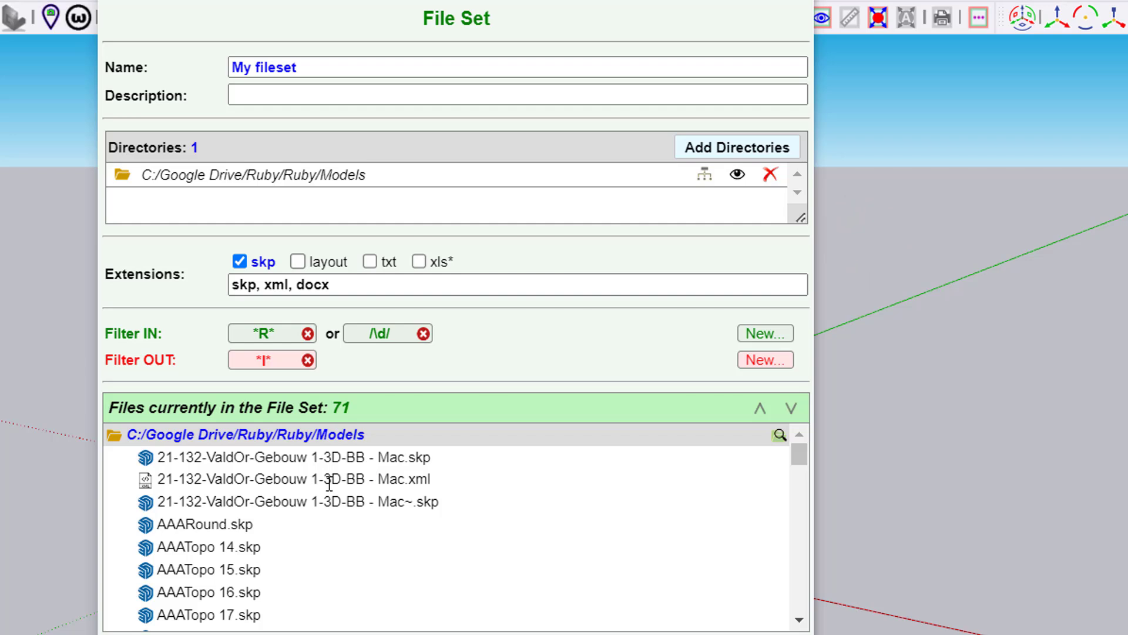
Look through the files matching the filters and save the file set My fileset
{"action": "scroll", "coordinate": [328, 484], "scroll_direction": "down", "scroll_amount": 2}
{"action": "scroll", "coordinate": [330, 484], "scroll_direction": "up", "scroll_amount": 2}
{"action": "scroll", "coordinate": [288, 558], "scroll_direction": "down", "scroll_amount": 3}
{"action": "scroll", "coordinate": [289, 558], "scroll_direction": "down", "scroll_amount": 5}
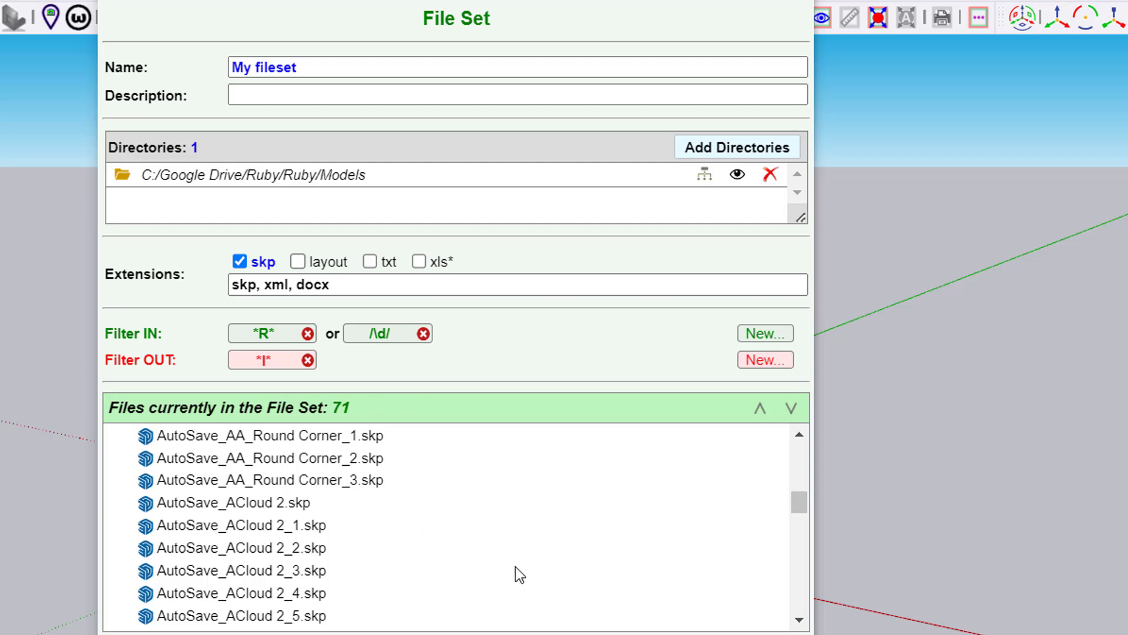
{"action": "left_click", "coordinate": [757, 634]}
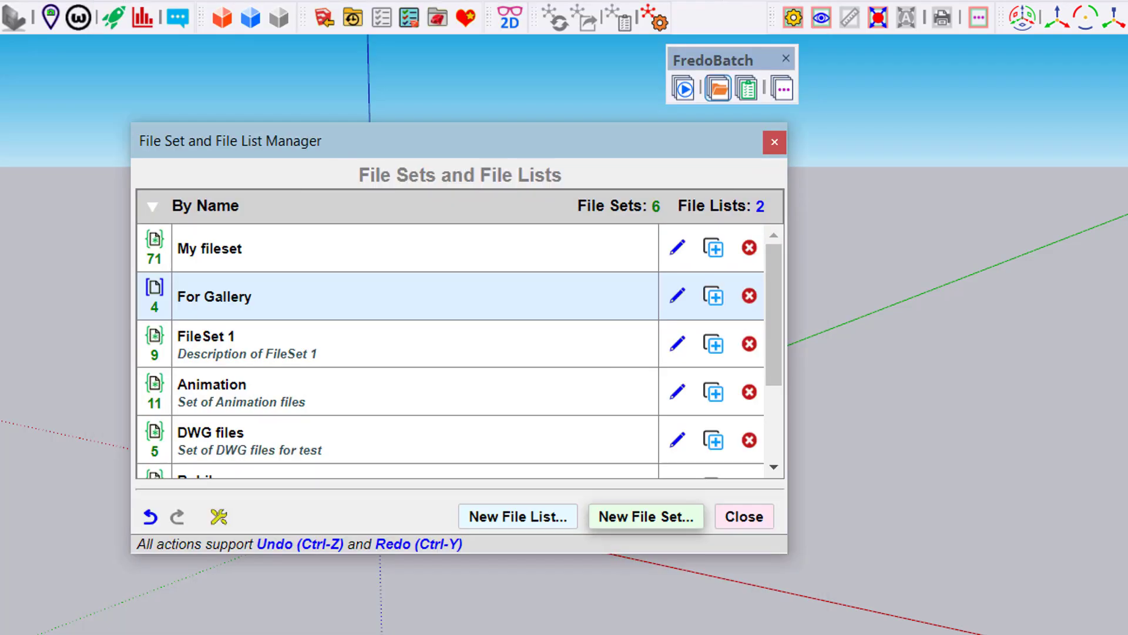
{"action": "left_click", "coordinate": [284, 255]}
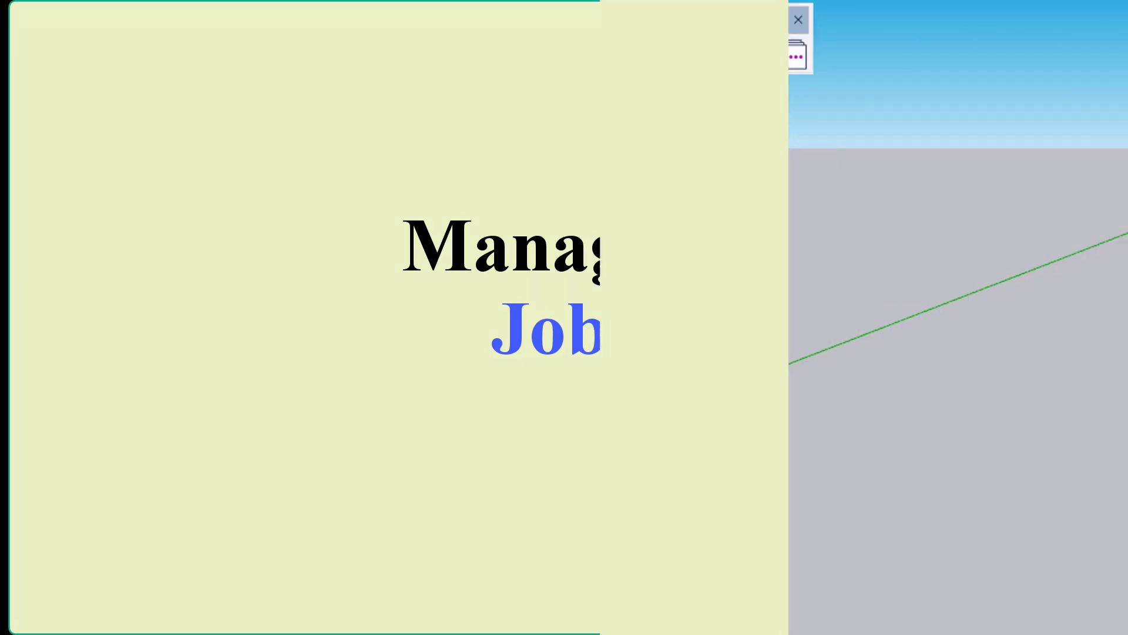
Create a new job in the Job Manager and open its task selection
{"action": "left_click", "coordinate": [682, 57]}
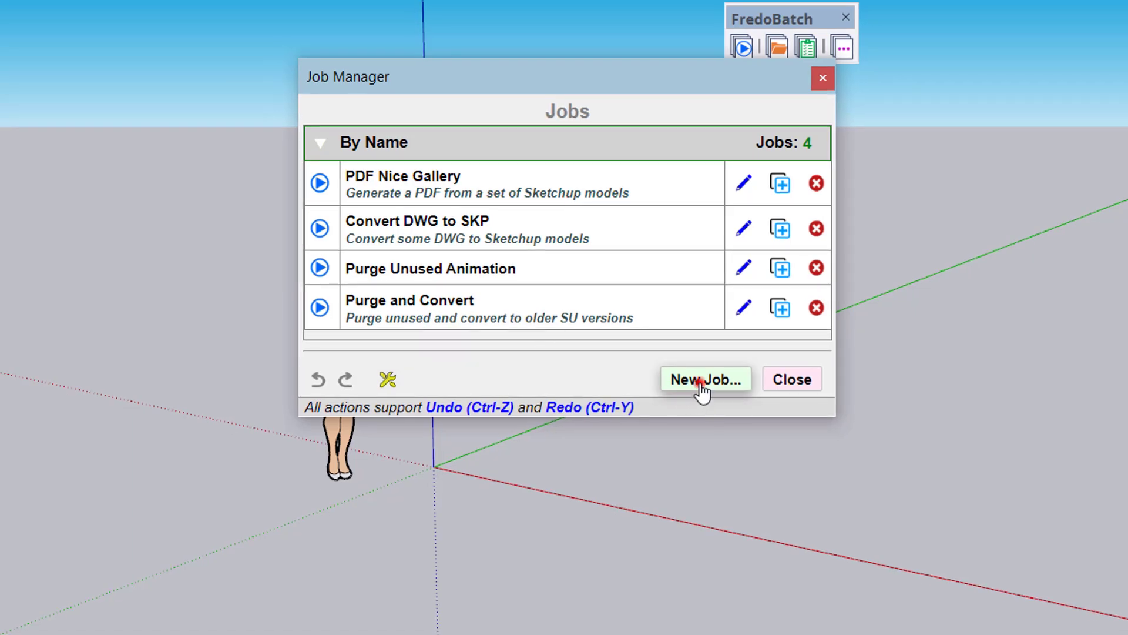
{"action": "left_click", "coordinate": [700, 382]}
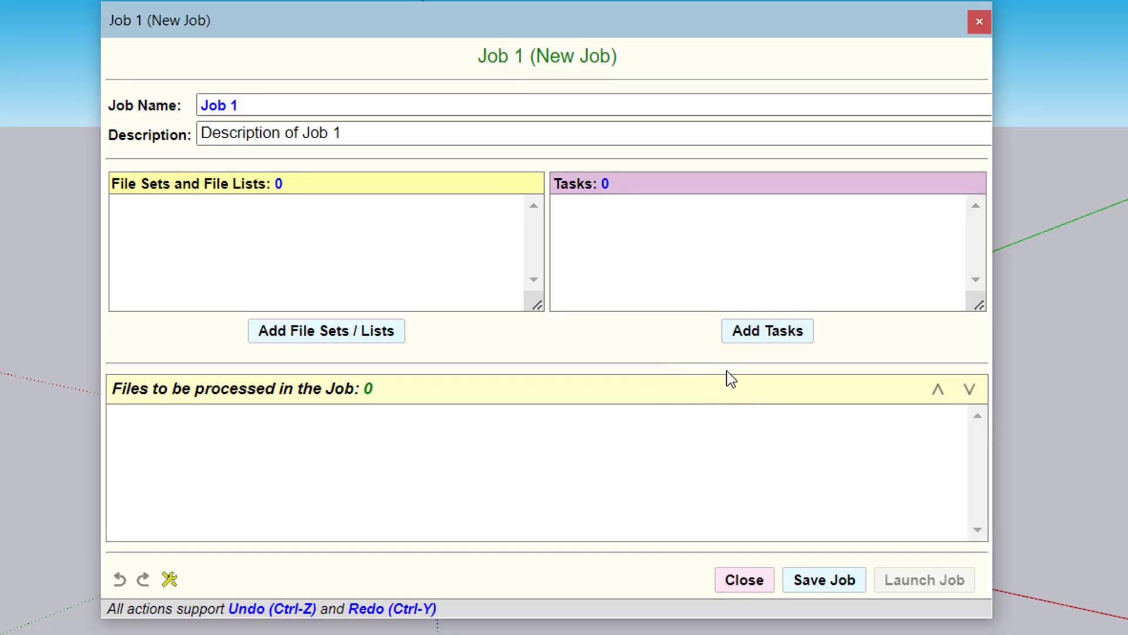
{"action": "left_click", "coordinate": [794, 344]}
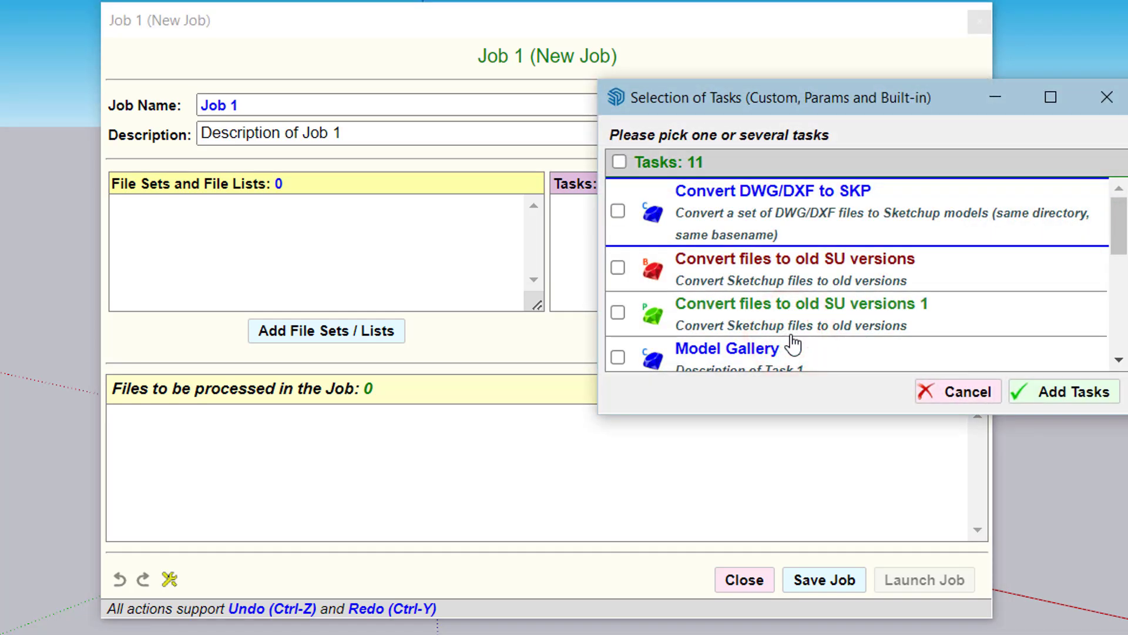
{"action": "left_click", "coordinate": [858, 272]}
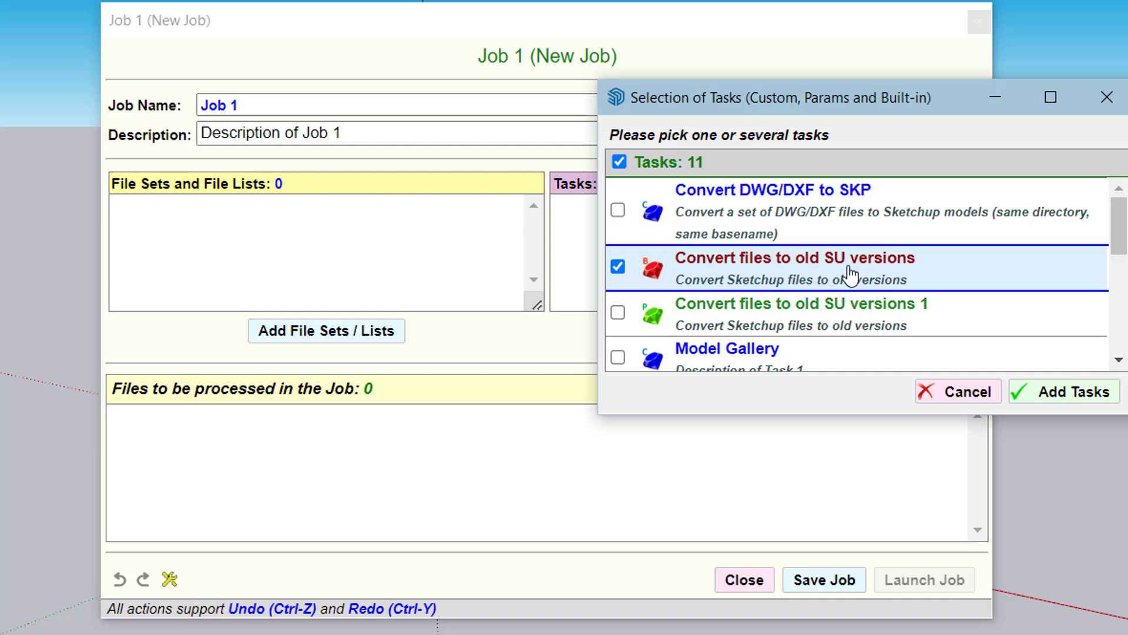
{"action": "scroll", "coordinate": [852, 273], "scroll_direction": "down", "scroll_amount": 2}
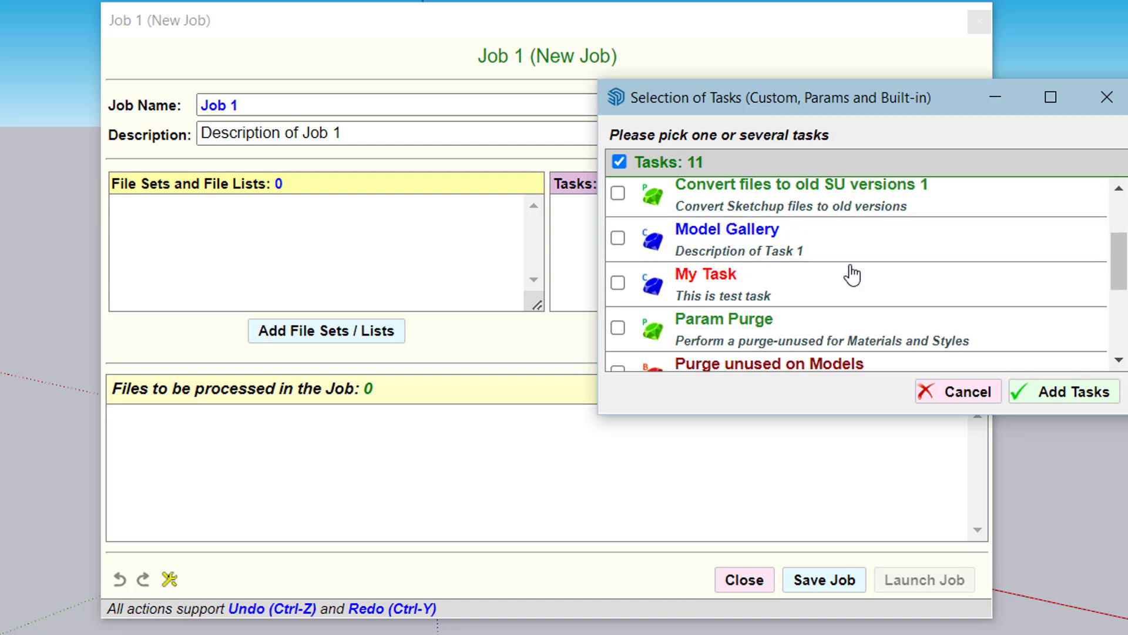
{"action": "scroll", "coordinate": [852, 274], "scroll_direction": "up", "scroll_amount": 2}
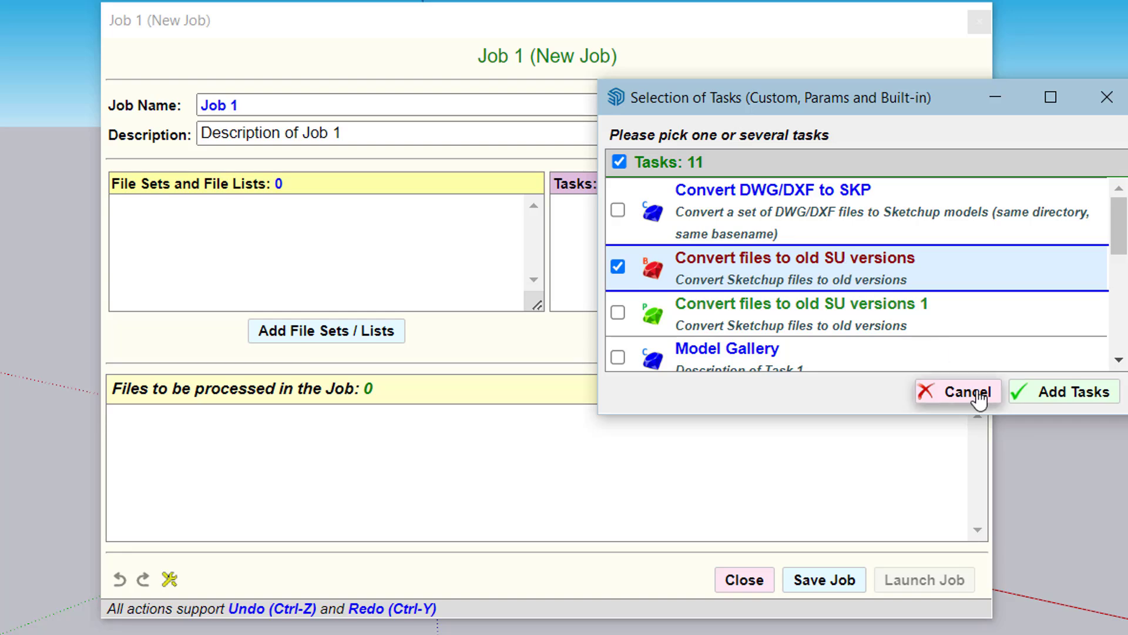
{"action": "left_click", "coordinate": [625, 271]}
Add the built-in tasks Purge unused on Models and Convert files to old SU versions to the job, in that order
{"action": "scroll", "coordinate": [813, 284], "scroll_direction": "down", "scroll_amount": 5}
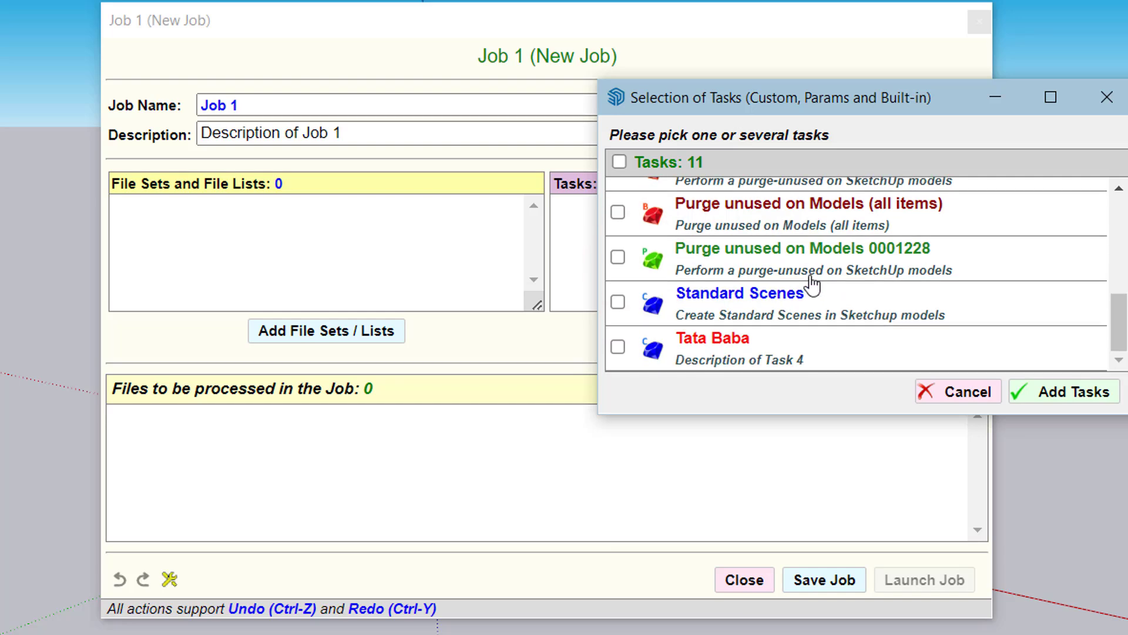
{"action": "scroll", "coordinate": [814, 283], "scroll_direction": "up", "scroll_amount": 4}
{"action": "scroll", "coordinate": [811, 288], "scroll_direction": "down", "scroll_amount": 3}
{"action": "left_click", "coordinate": [783, 291]}
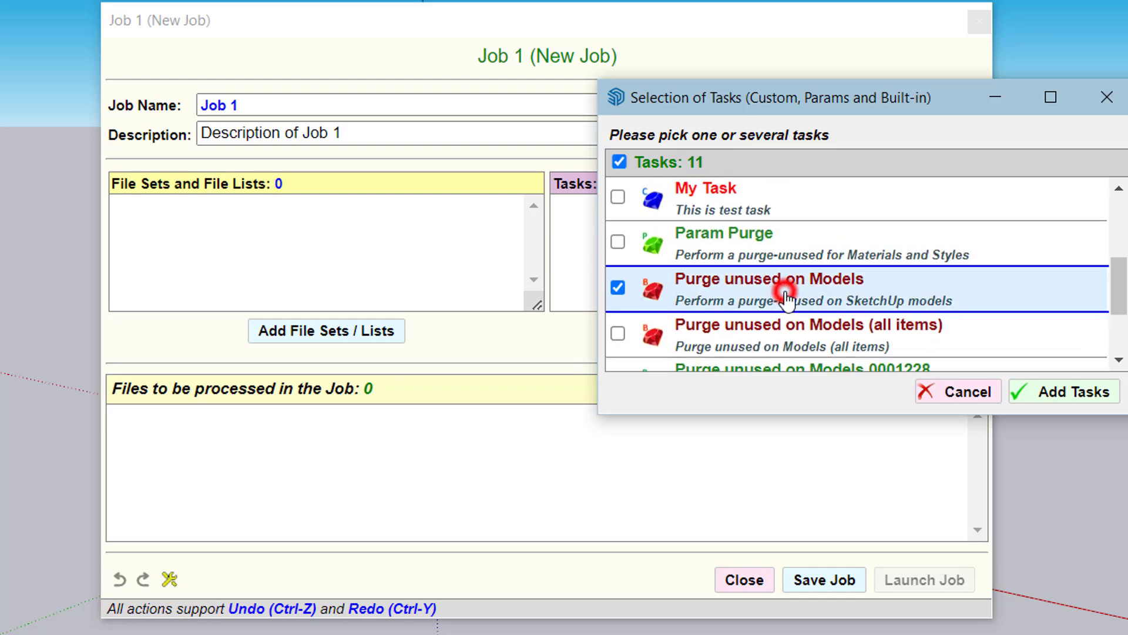
{"action": "scroll", "coordinate": [827, 255], "scroll_direction": "up", "scroll_amount": 5}
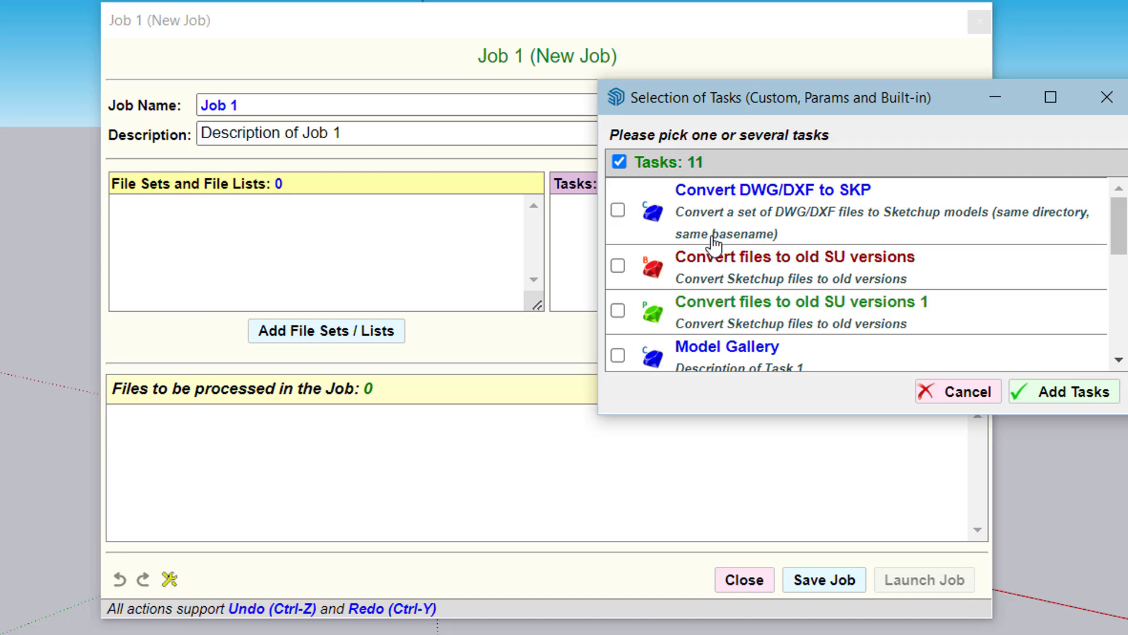
{"action": "left_click", "coordinate": [617, 266]}
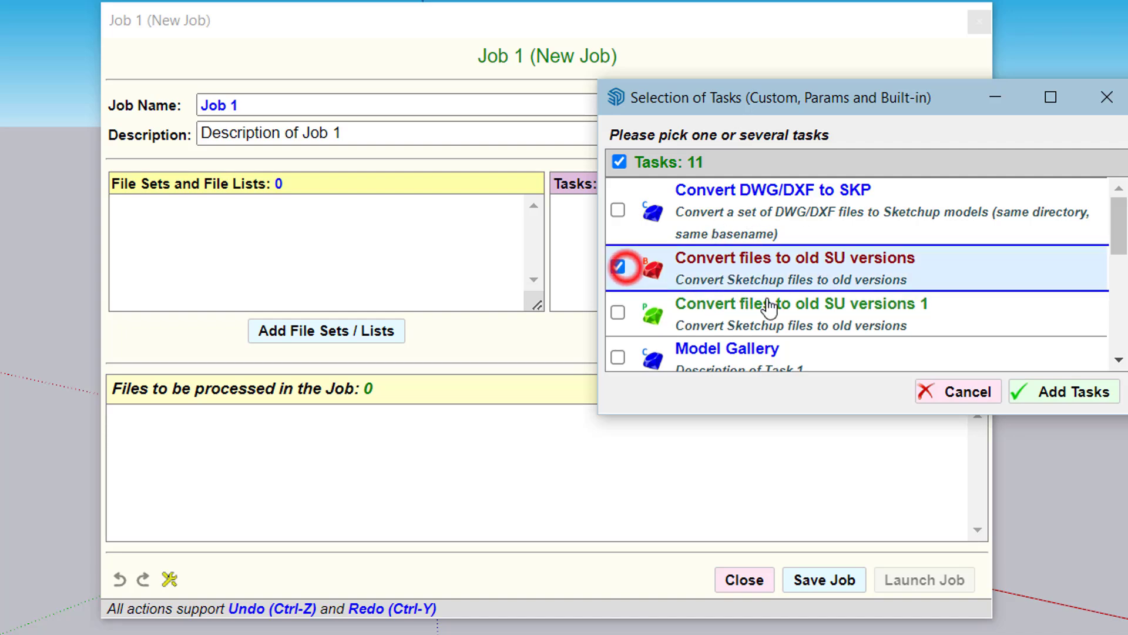
{"action": "left_click", "coordinate": [1048, 394]}
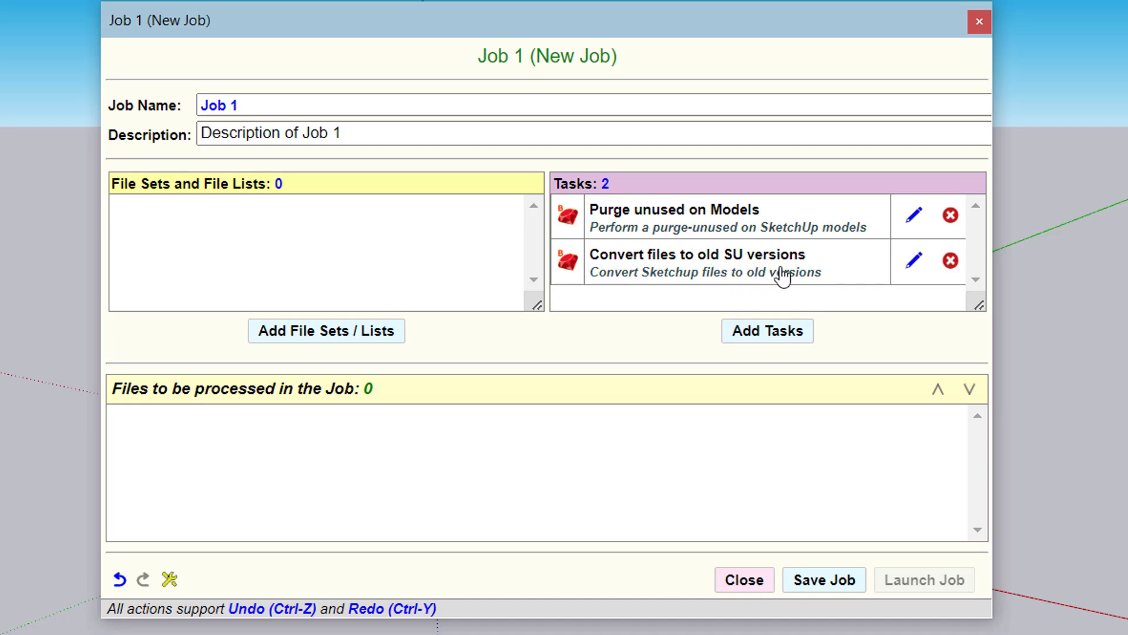
Add the file list For Gallery and the file set Animation to the job
{"action": "left_click", "coordinate": [356, 335]}
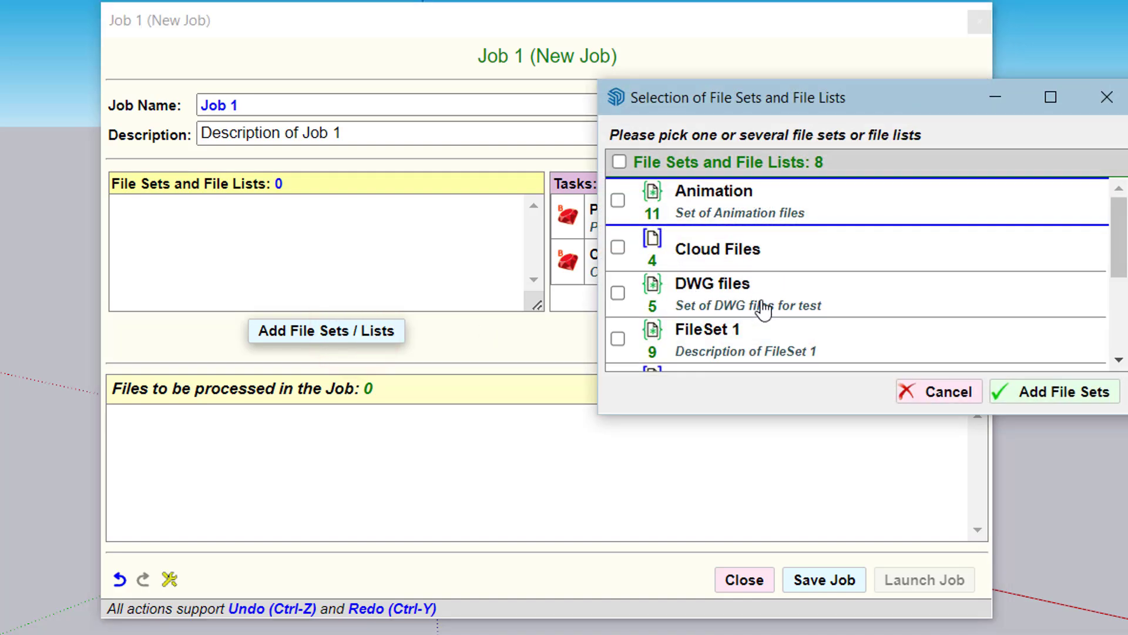
{"action": "scroll", "coordinate": [813, 298], "scroll_direction": "down", "scroll_amount": 3}
{"action": "scroll", "coordinate": [813, 298], "scroll_direction": "up", "scroll_amount": 3}
{"action": "scroll", "coordinate": [801, 259], "scroll_direction": "down", "scroll_amount": 3}
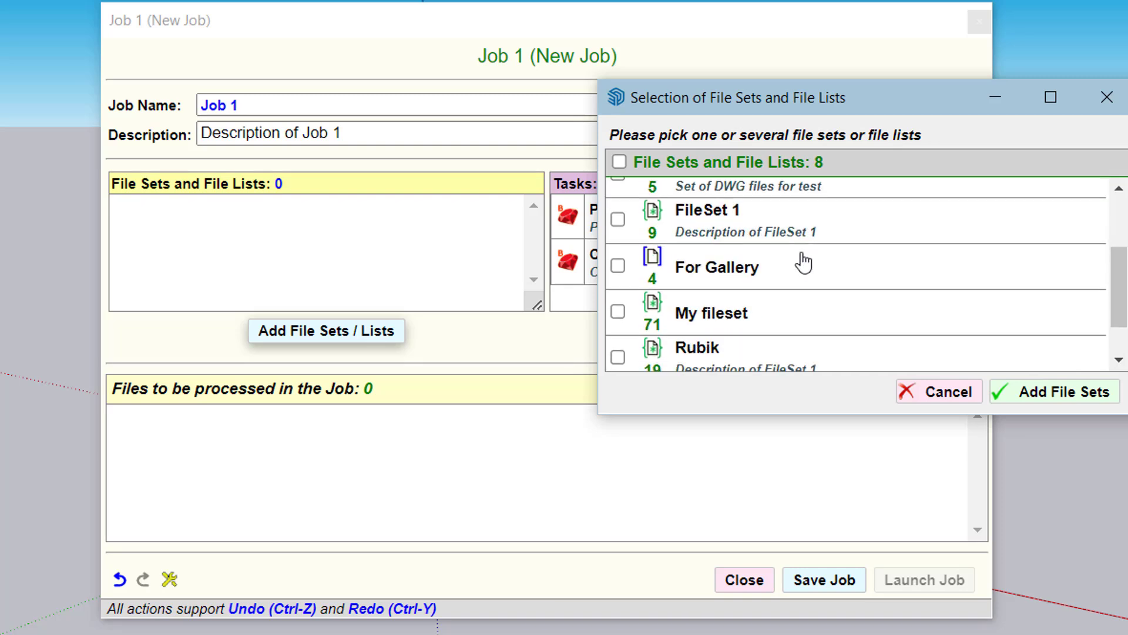
{"action": "left_click", "coordinate": [749, 283]}
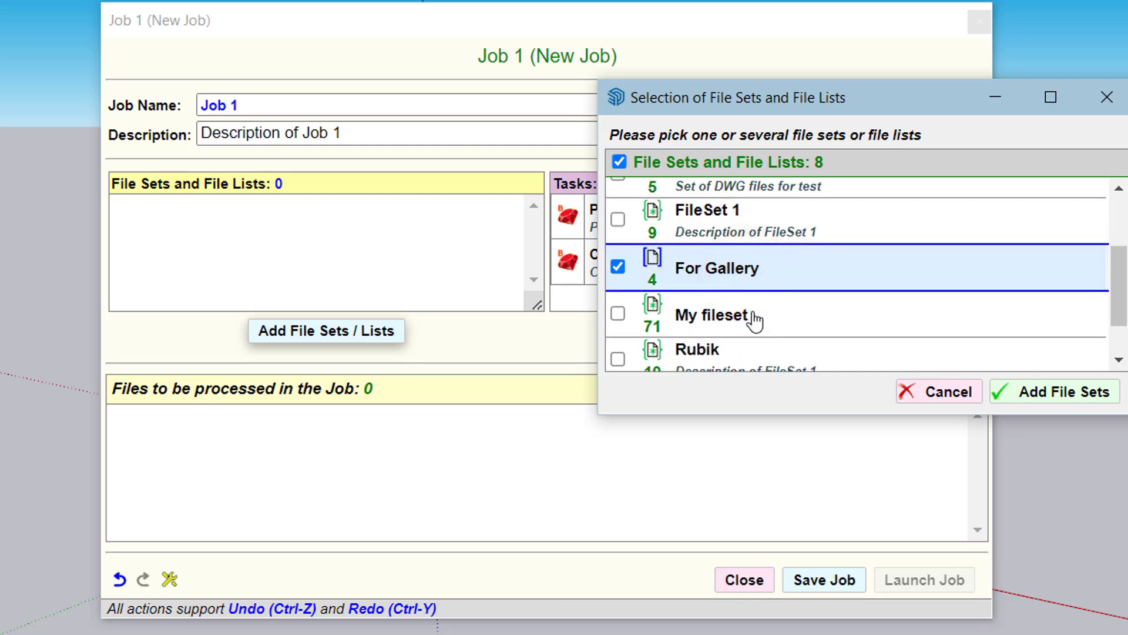
{"action": "scroll", "coordinate": [815, 302], "scroll_direction": "down", "scroll_amount": 1}
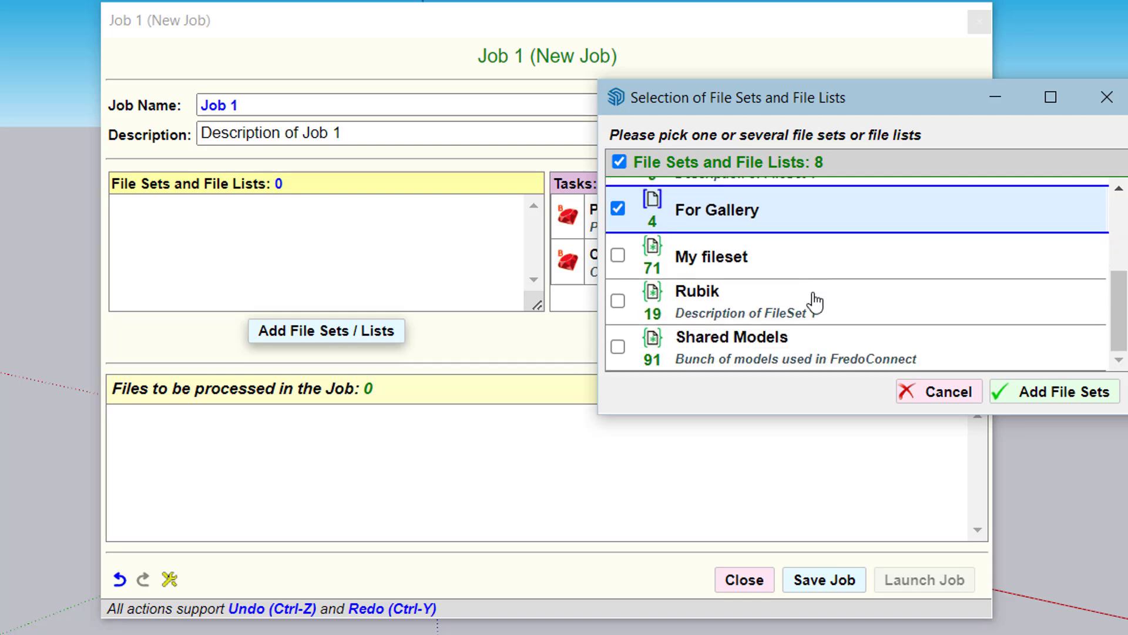
{"action": "scroll", "coordinate": [811, 303], "scroll_direction": "up", "scroll_amount": 4}
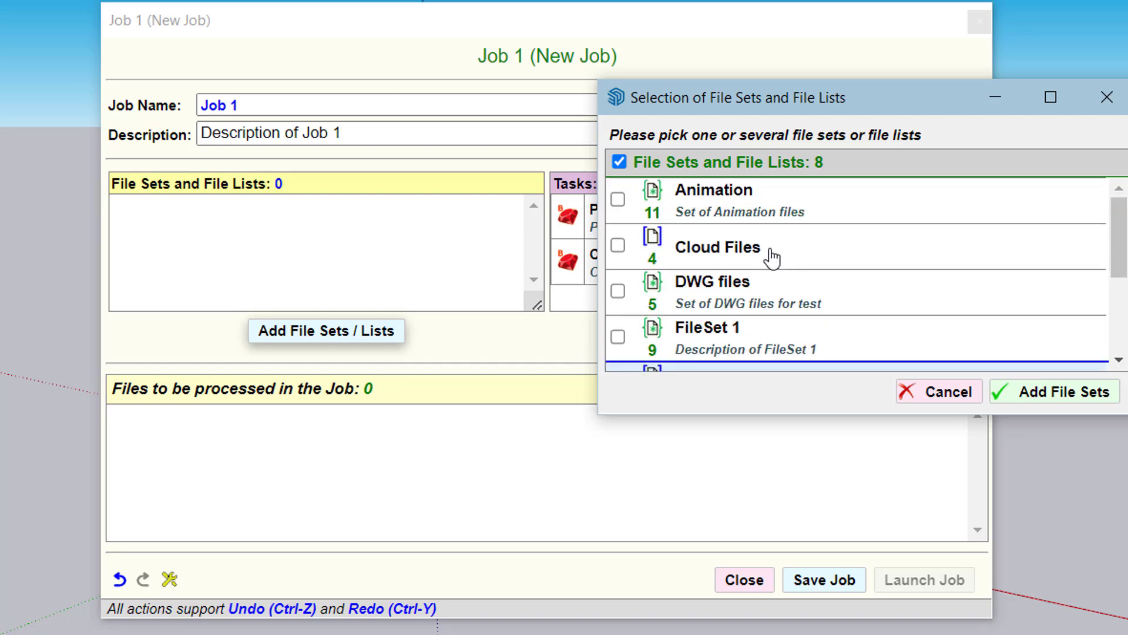
{"action": "left_click", "coordinate": [760, 213]}
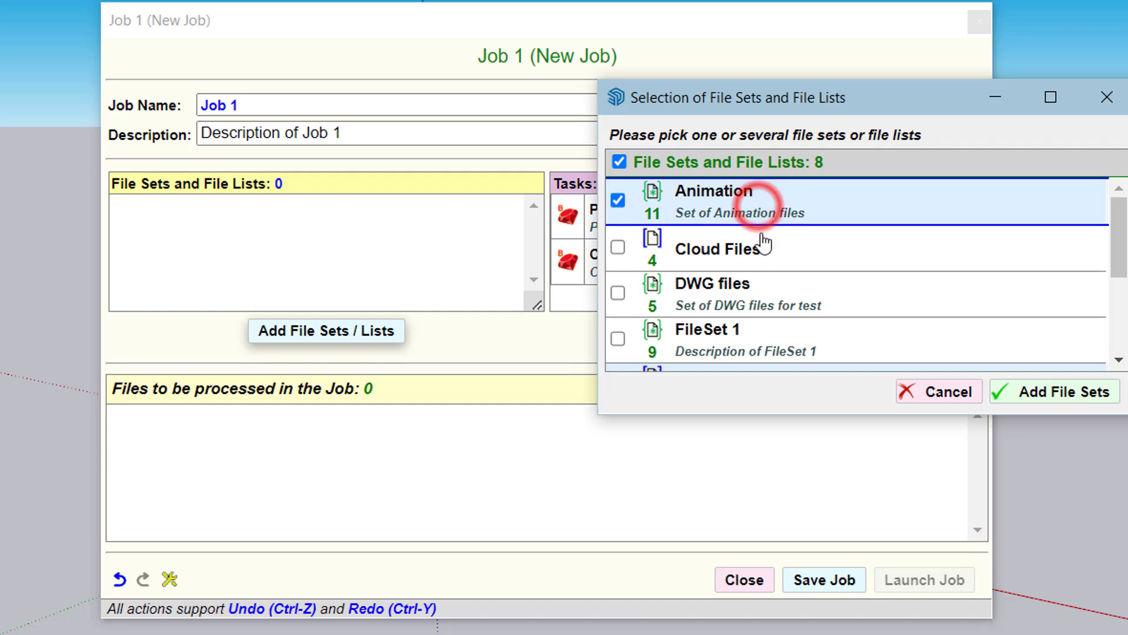
{"action": "left_click", "coordinate": [1043, 392]}
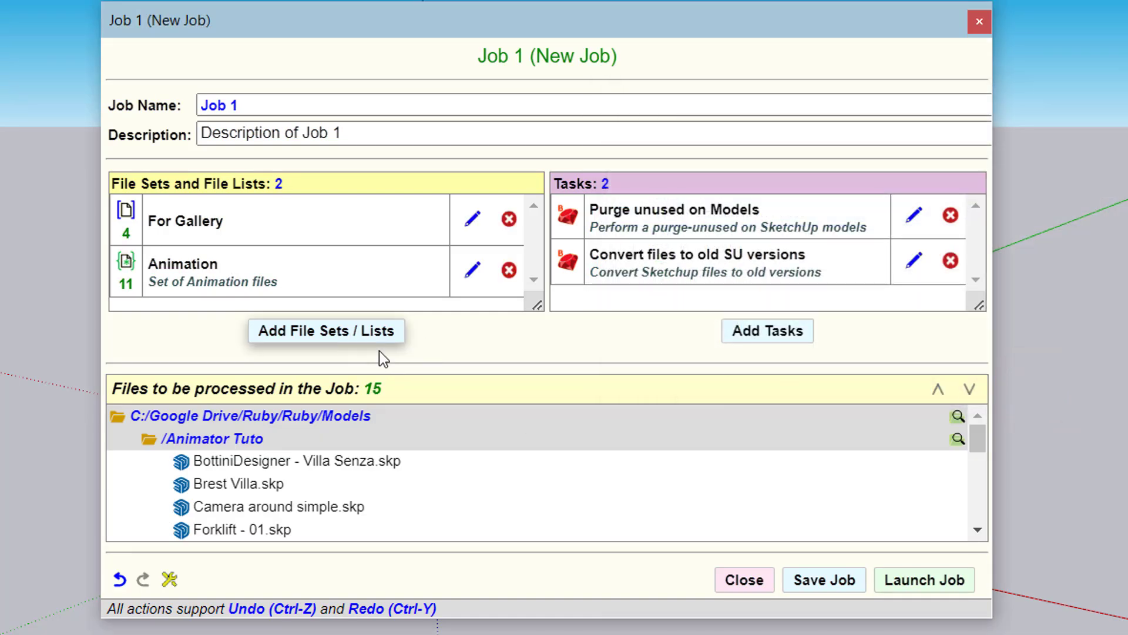
Rename the job as Purge / Convert, clear its description and save it
{"action": "left_click", "coordinate": [254, 109]}
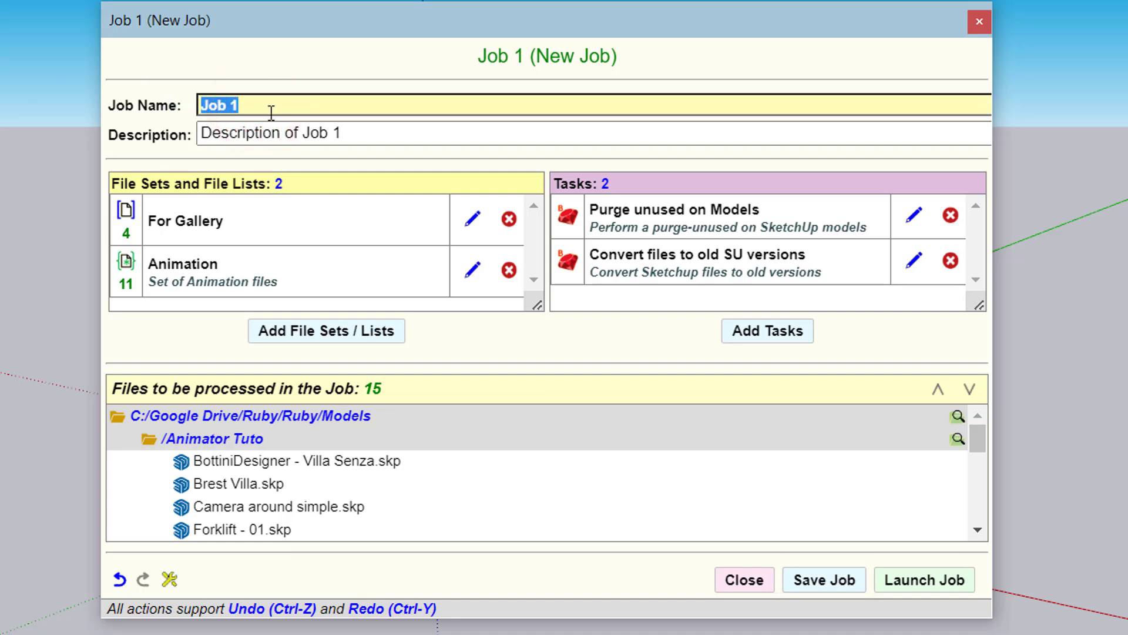
{"action": "type", "text": "Purge / Convert"}
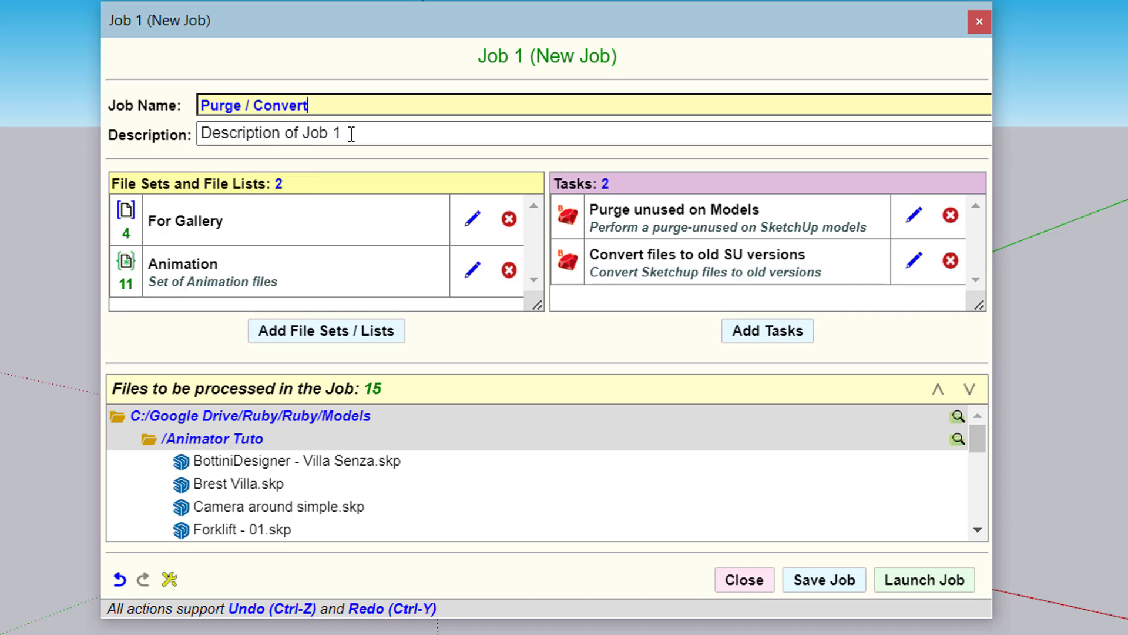
{"action": "left_click", "coordinate": [352, 134]}
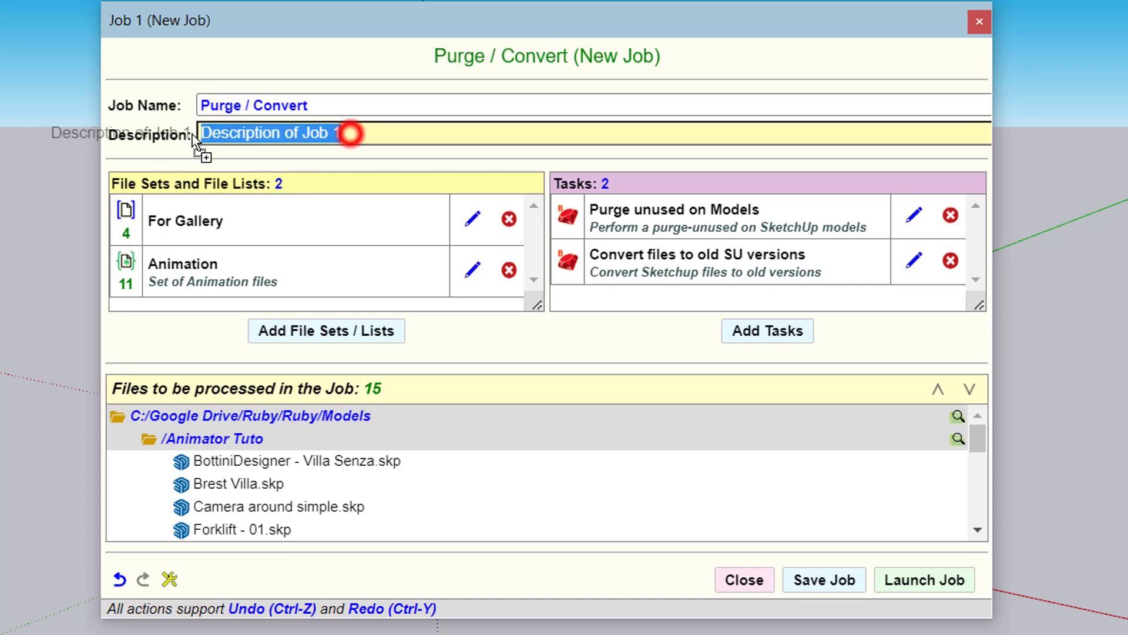
{"action": "key", "text": "BackSpace"}
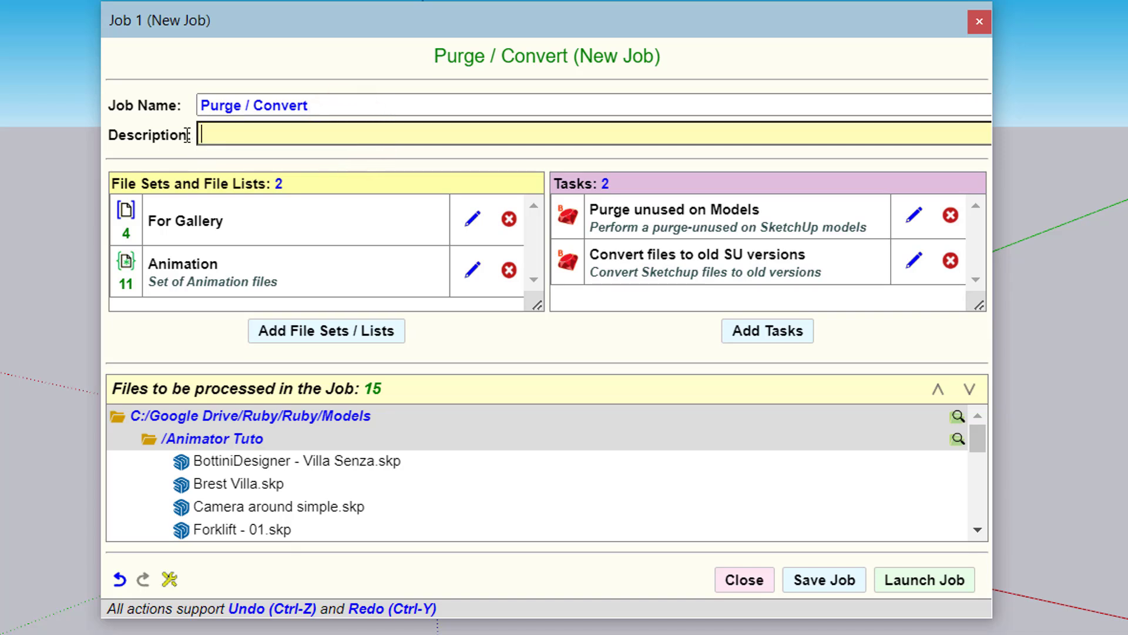
{"action": "left_click", "coordinate": [605, 336]}
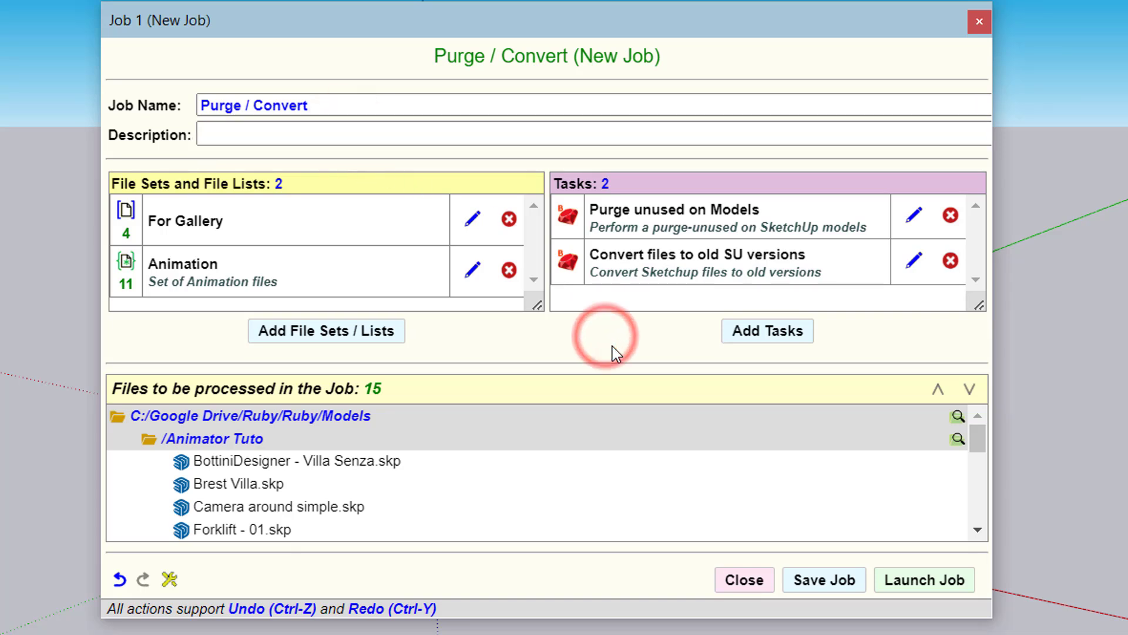
{"action": "left_click", "coordinate": [842, 579]}
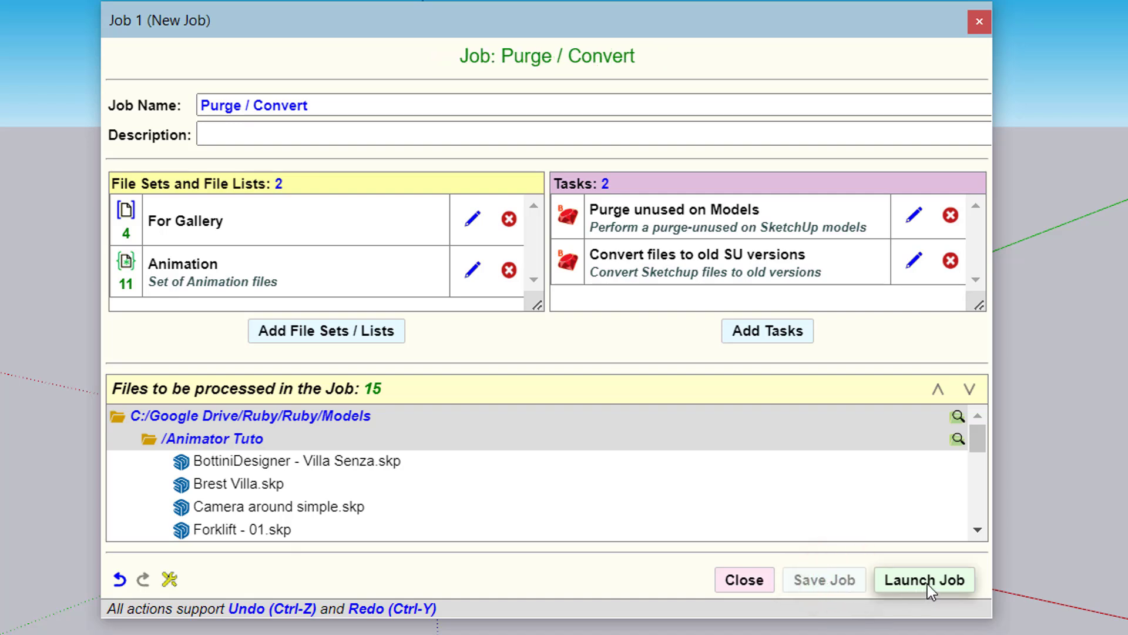
{"action": "left_click", "coordinate": [760, 590]}
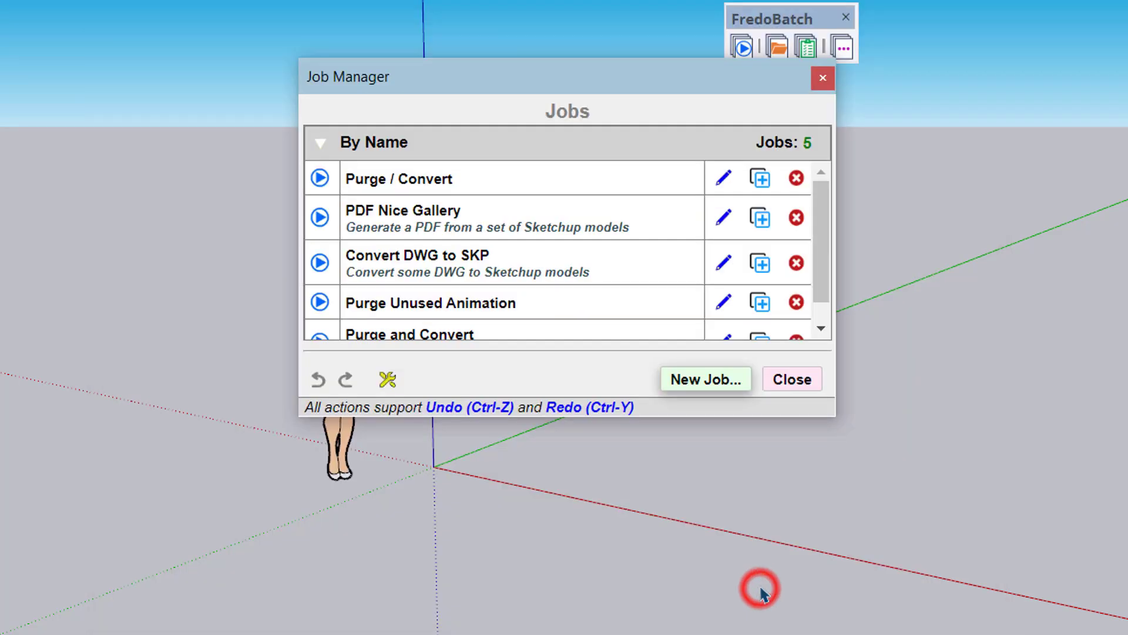
Reopen the Purge / Convert job to review its file sets and tasks, and check its summary in the job list
{"action": "double_click", "coordinate": [470, 186]}
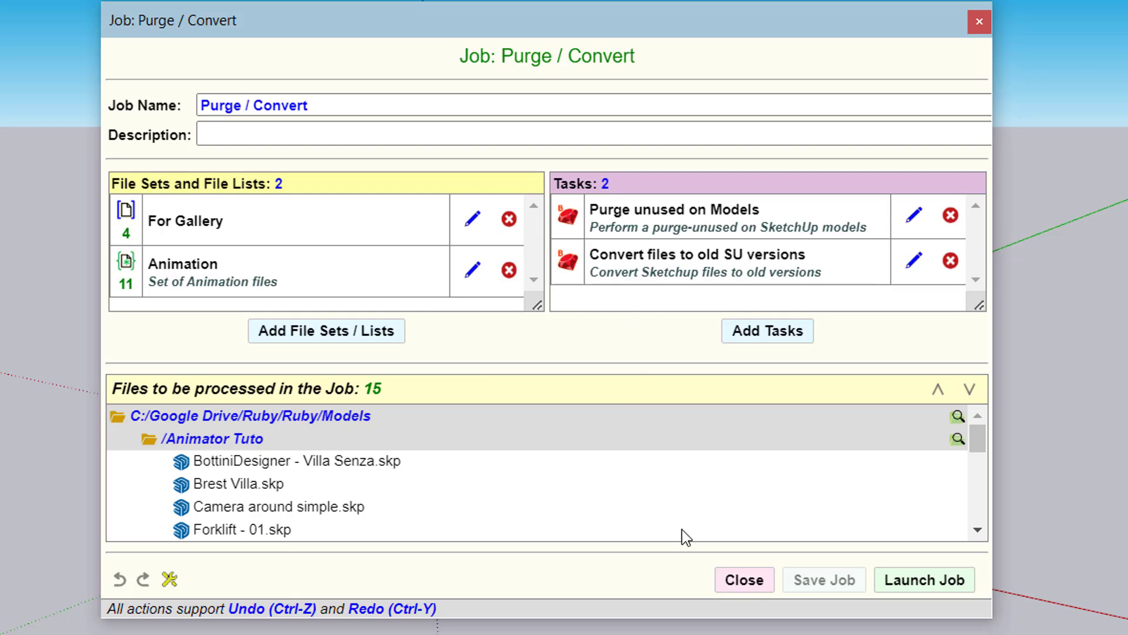
{"action": "left_click", "coordinate": [755, 583]}
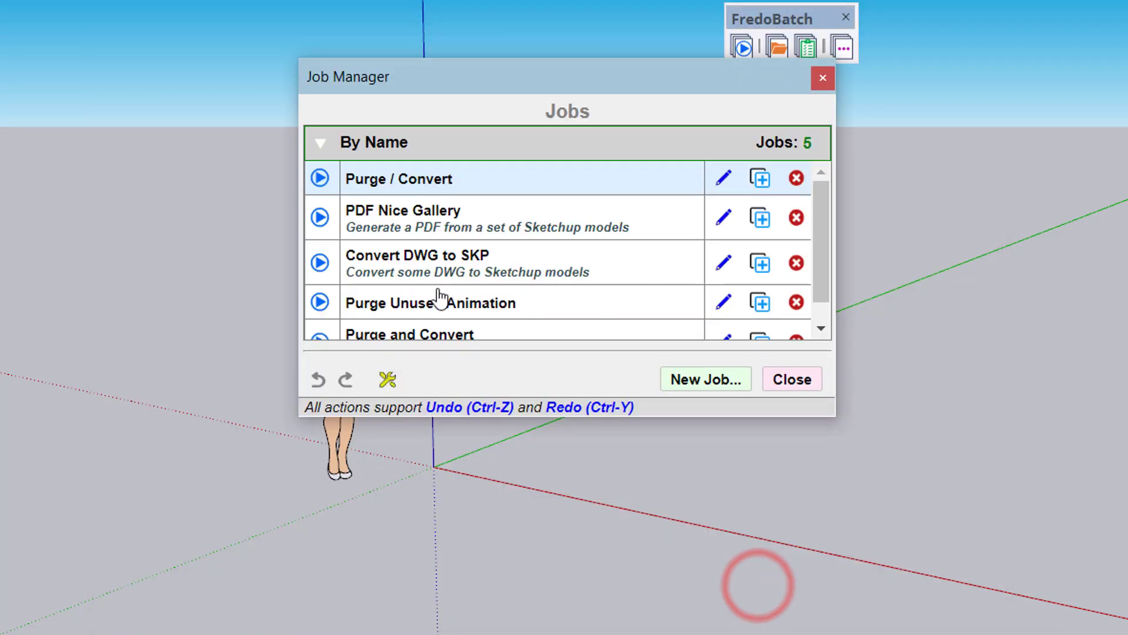
{"action": "mouse_move", "coordinate": [326, 189]}
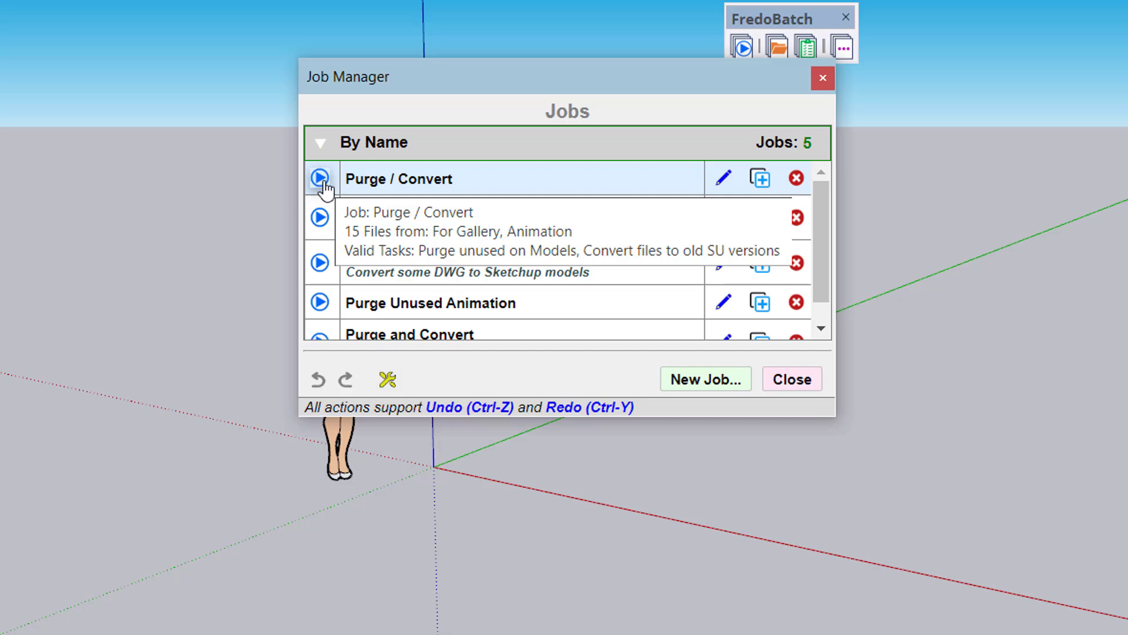
Run the Purge / Convert job and accept Materials, Tags and Styles as the purge scope
{"action": "left_click", "coordinate": [324, 182]}
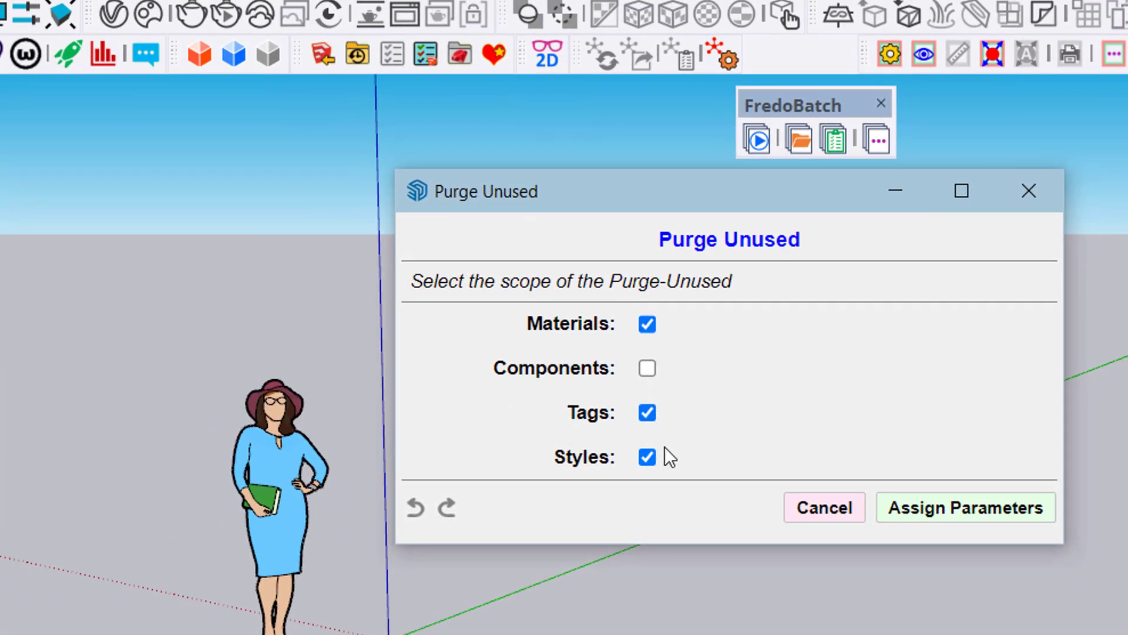
{"action": "left_click", "coordinate": [976, 512]}
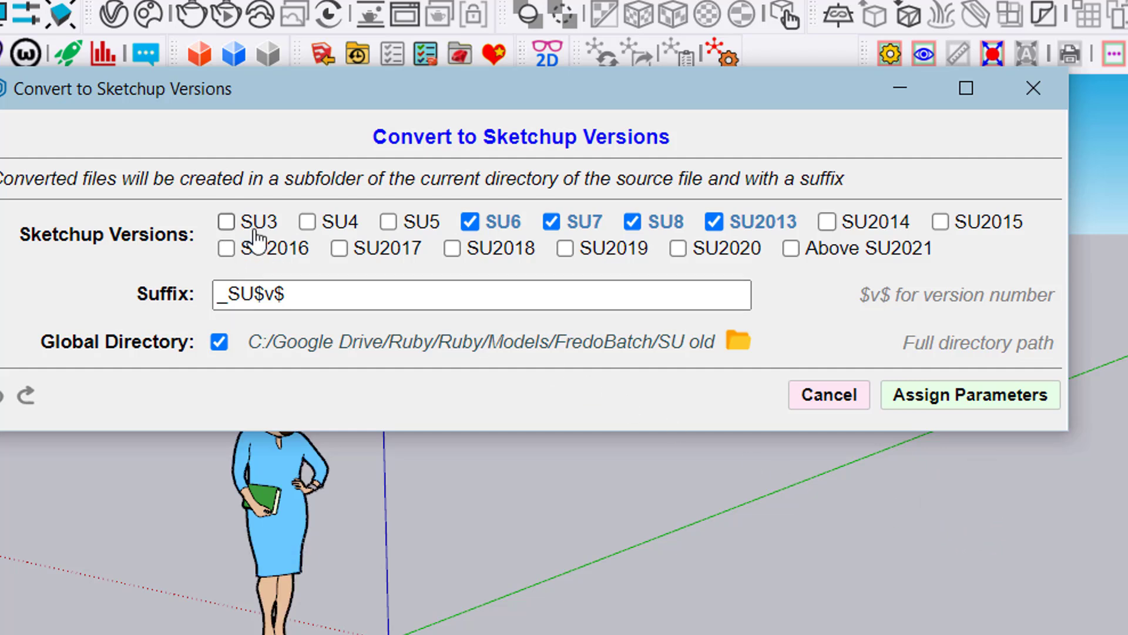
Exclude SU6 and SU7 from the conversion versions, keep the global directory enabled, and assign the parameters
{"action": "left_click", "coordinate": [471, 223]}
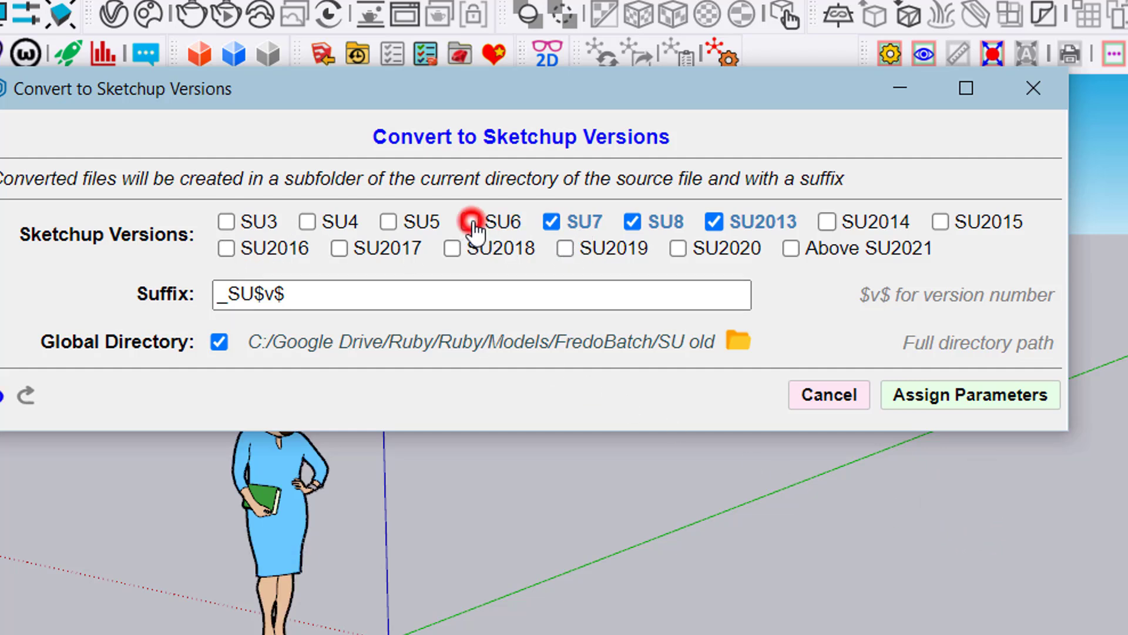
{"action": "left_click", "coordinate": [551, 221]}
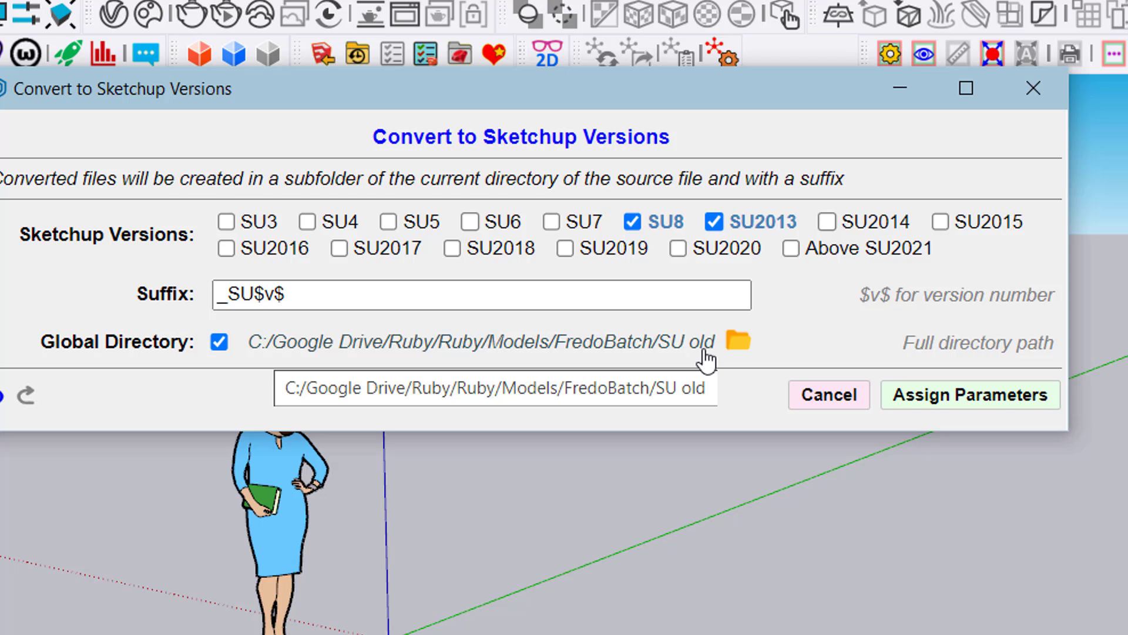
{"action": "left_click", "coordinate": [220, 344]}
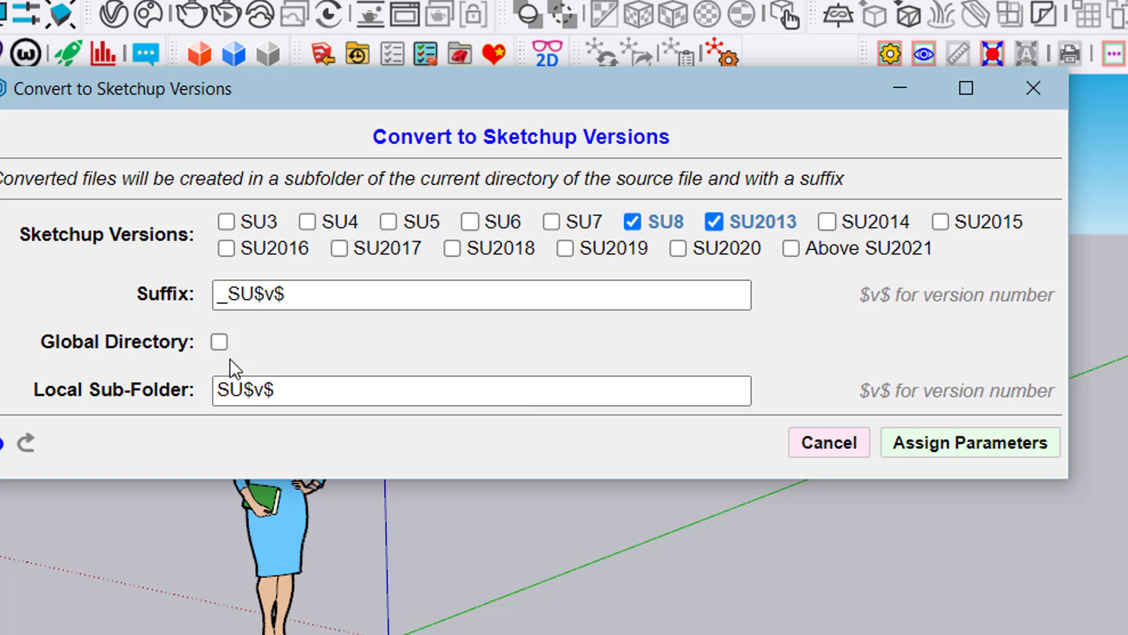
{"action": "left_click", "coordinate": [220, 342]}
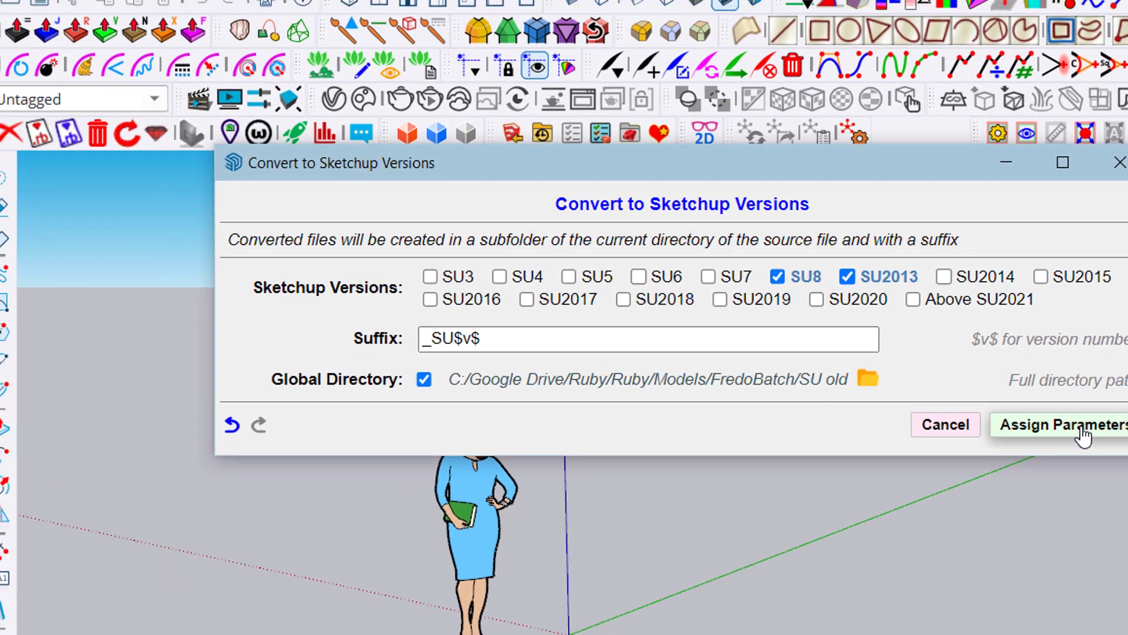
{"action": "left_click", "coordinate": [990, 405]}
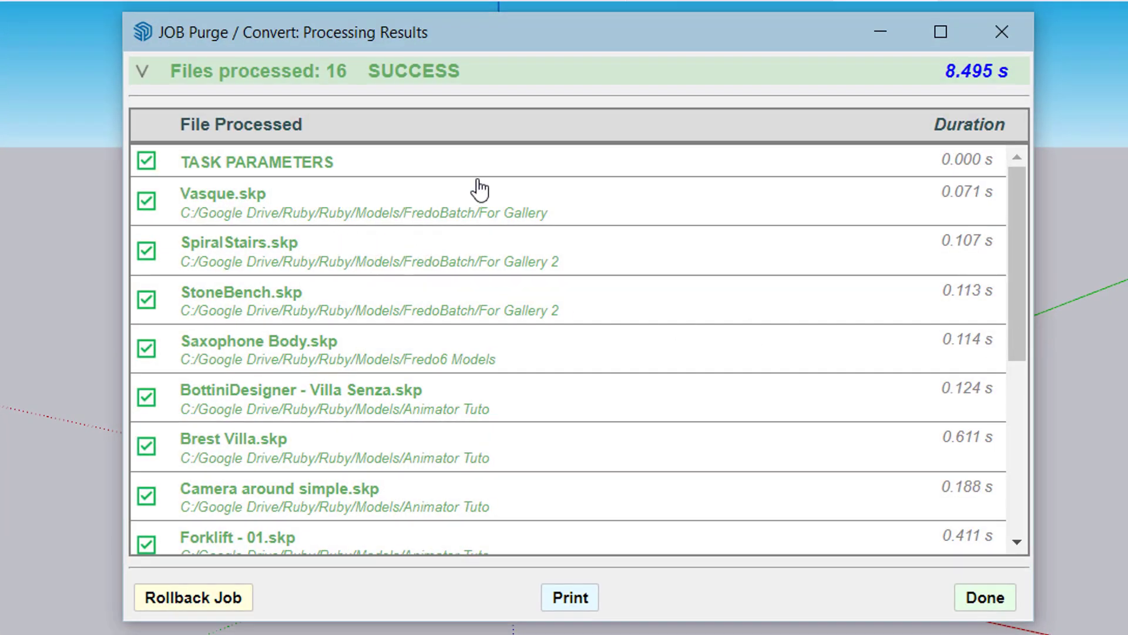
Examine the job's processing results, including the task parameters and the purge and conversion details for Vasque.skp
{"action": "left_click", "coordinate": [318, 167]}
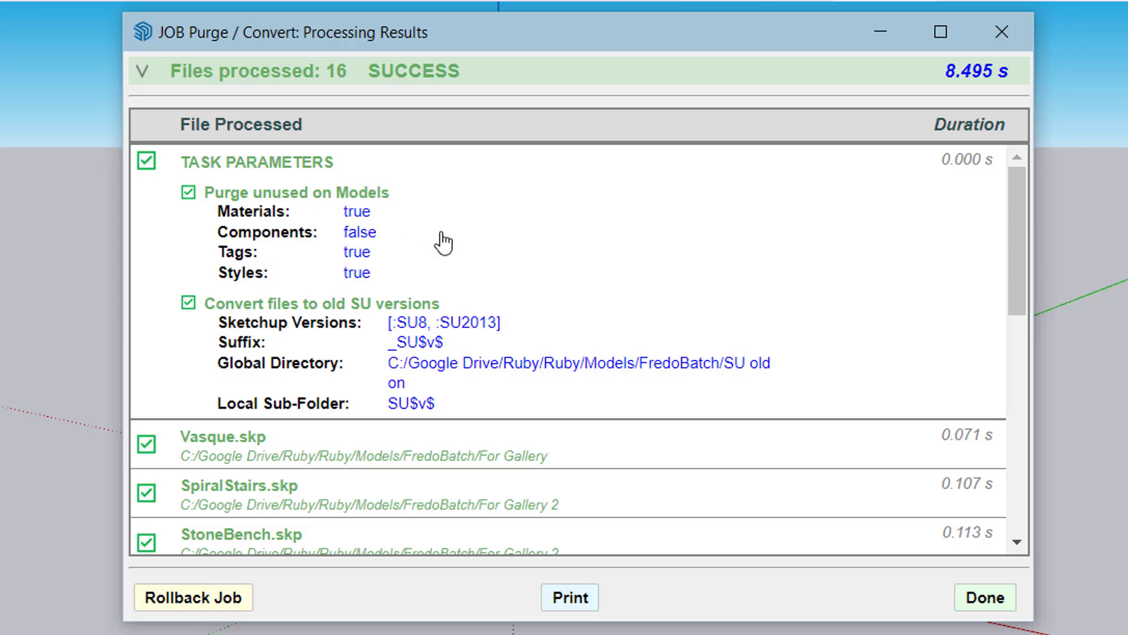
{"action": "scroll", "coordinate": [487, 253], "scroll_direction": "down", "scroll_amount": 2}
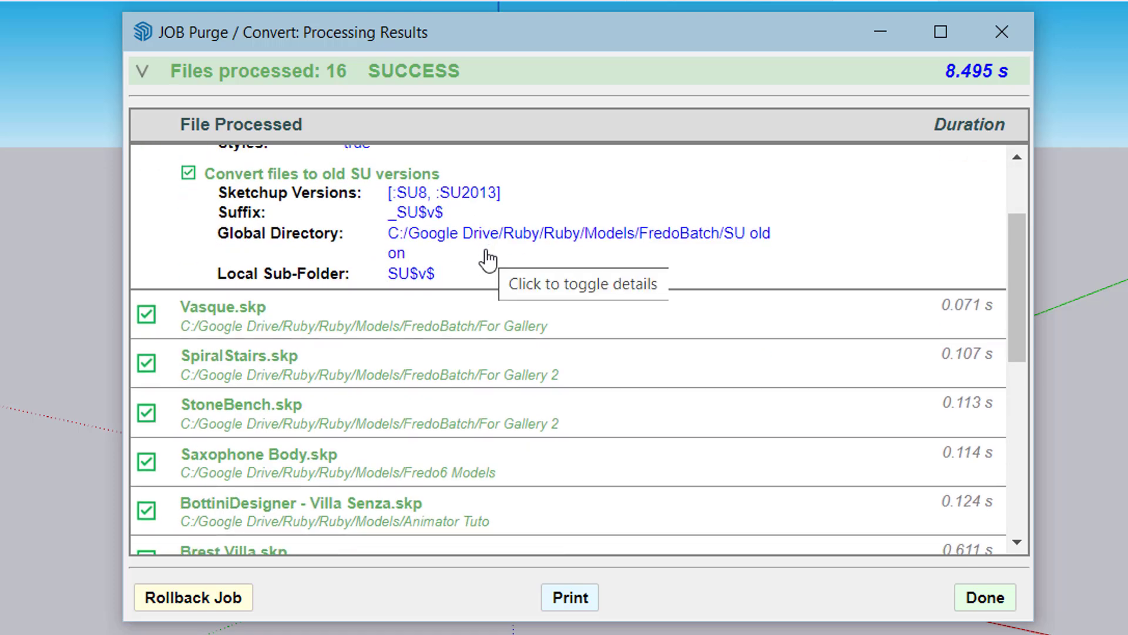
{"action": "scroll", "coordinate": [487, 257], "scroll_direction": "down", "scroll_amount": 2}
{"action": "left_click", "coordinate": [441, 196]}
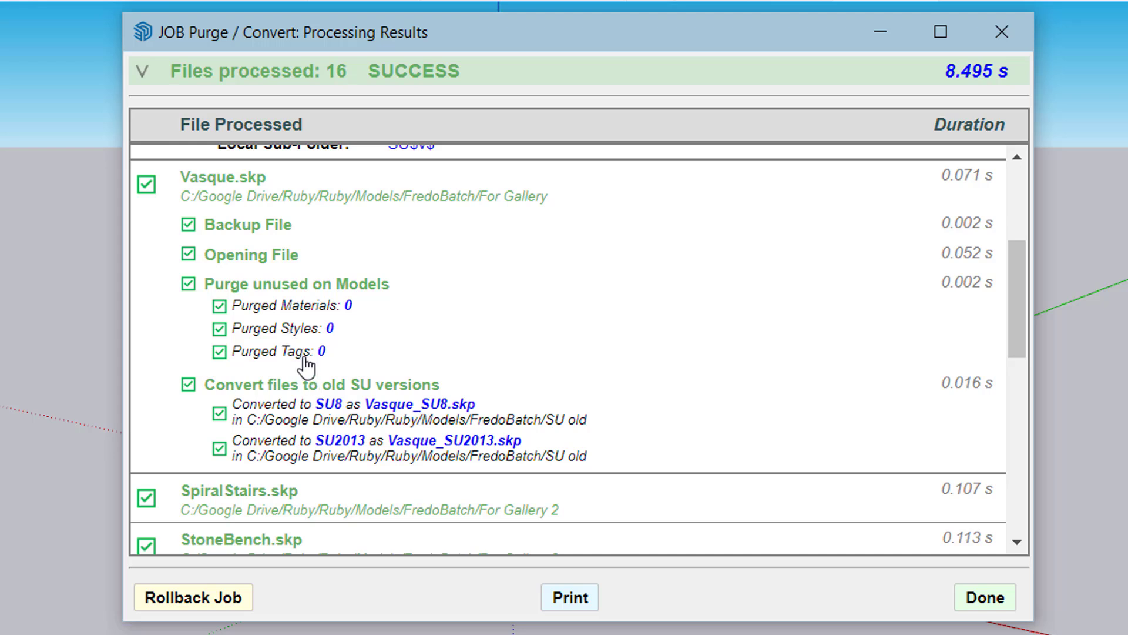
{"action": "scroll", "coordinate": [685, 333], "scroll_direction": "down", "scroll_amount": 2}
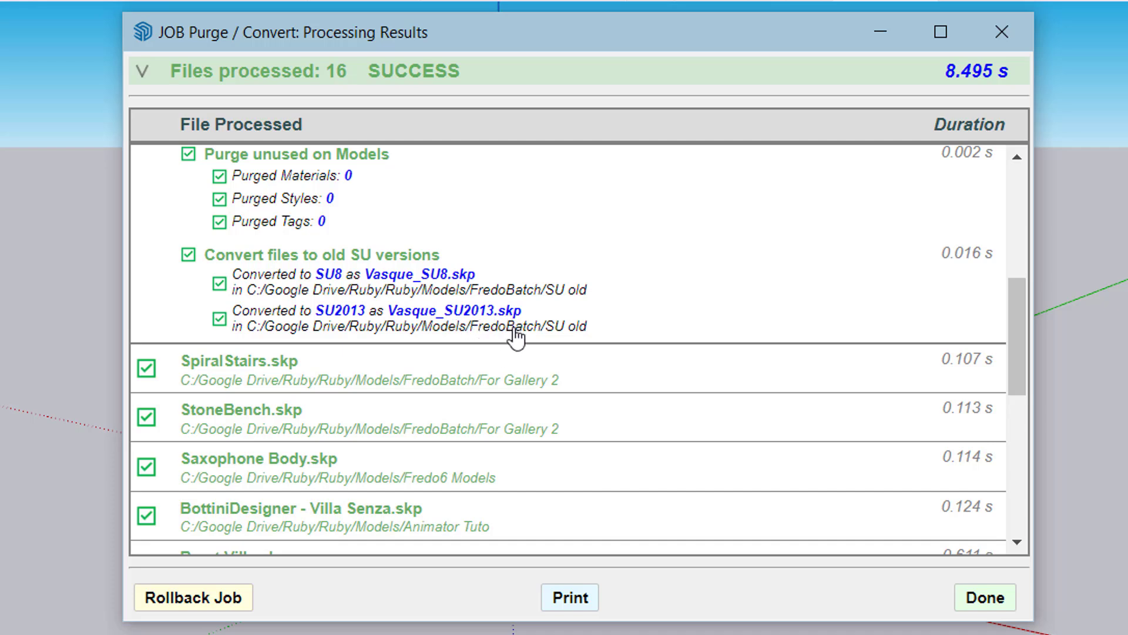
{"action": "scroll", "coordinate": [512, 341], "scroll_direction": "down", "scroll_amount": 8}
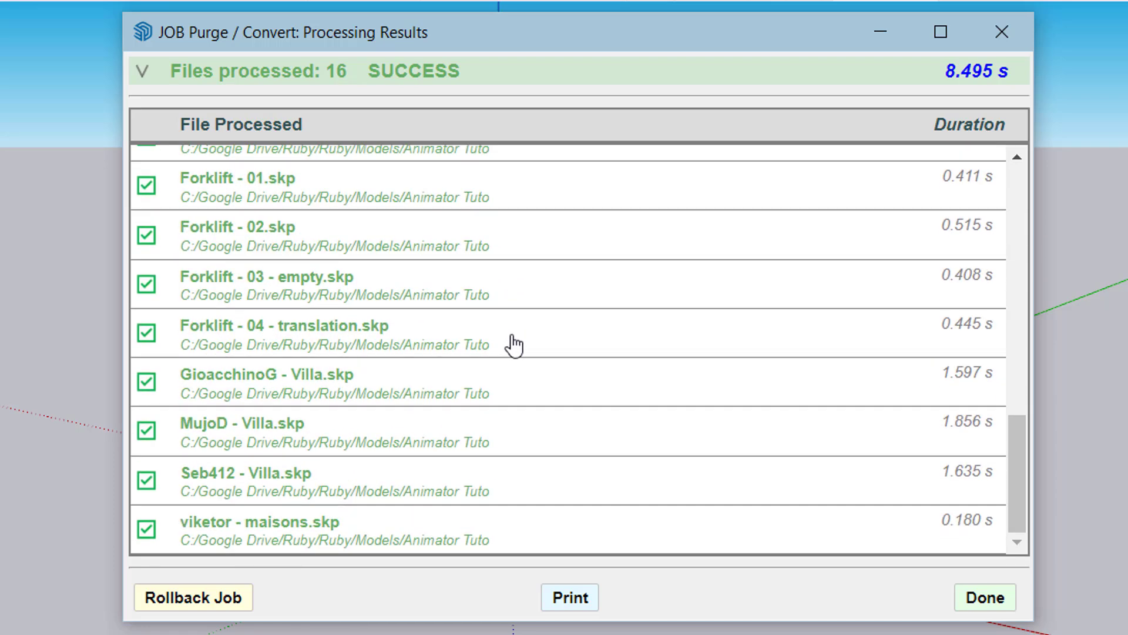
{"action": "scroll", "coordinate": [514, 346], "scroll_direction": "up", "scroll_amount": 5}
{"action": "scroll", "coordinate": [514, 346], "scroll_direction": "up", "scroll_amount": 5}
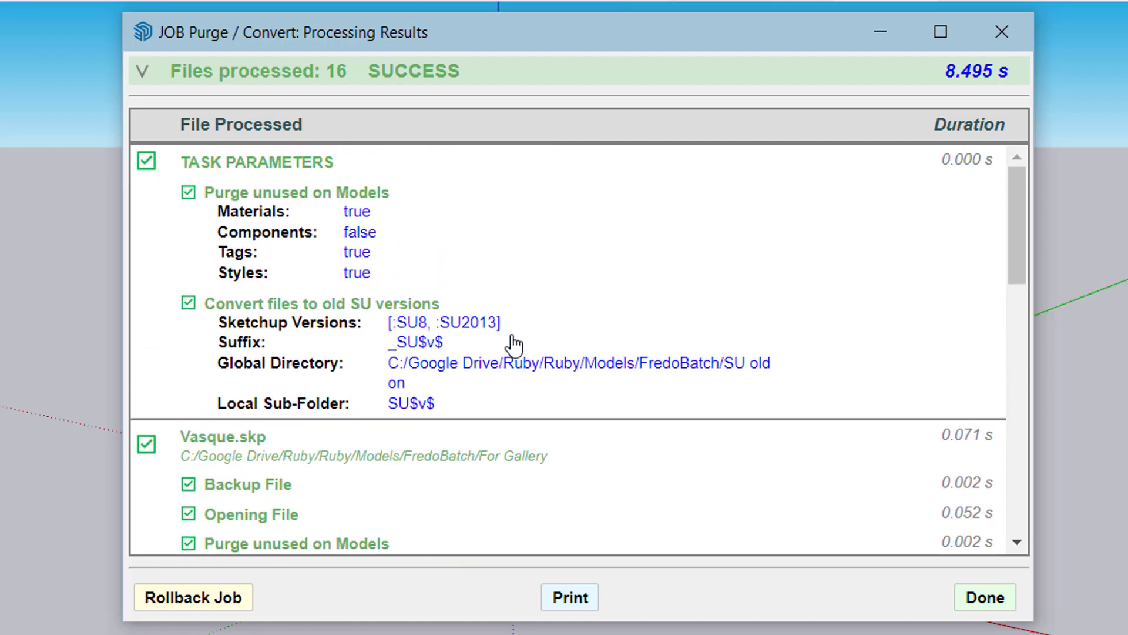
{"action": "scroll", "coordinate": [513, 346], "scroll_direction": "down", "scroll_amount": 4}
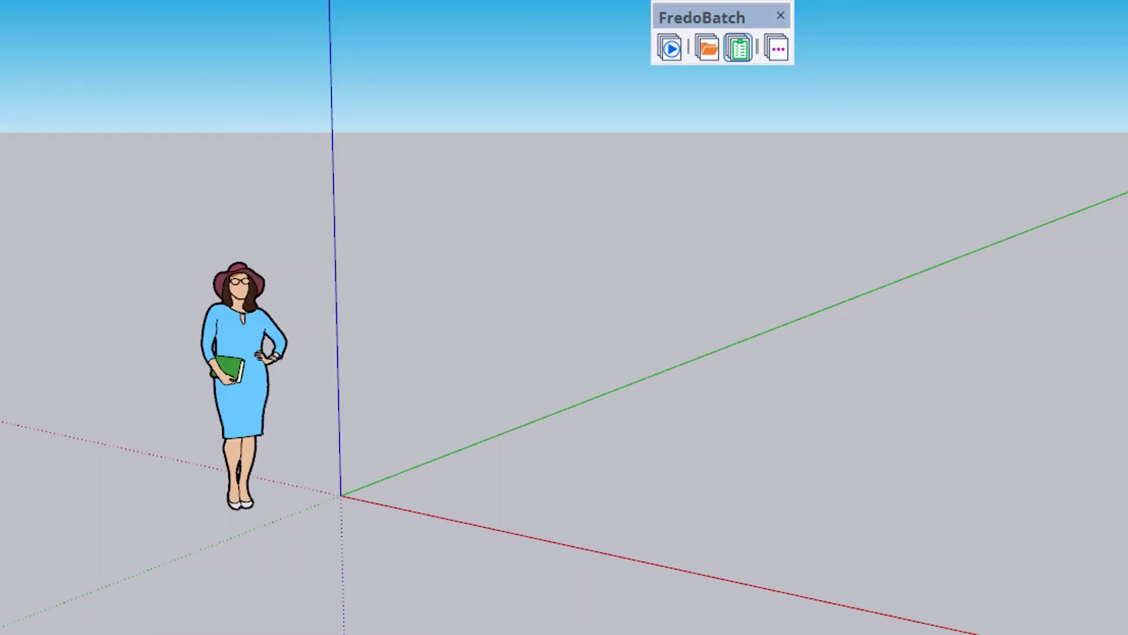
Open the Custom Task Manager and review the list of custom and param tasks
{"action": "left_click", "coordinate": [739, 54]}
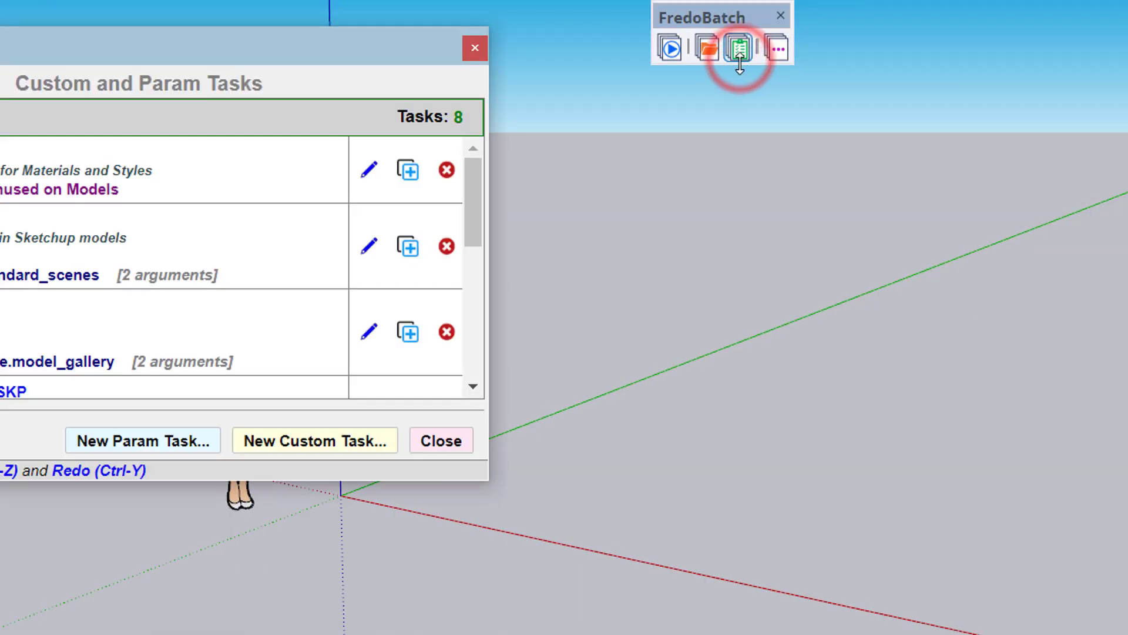
{"action": "left_click_drag", "start_coordinate": [231, 40], "coordinate": [585, 120]}
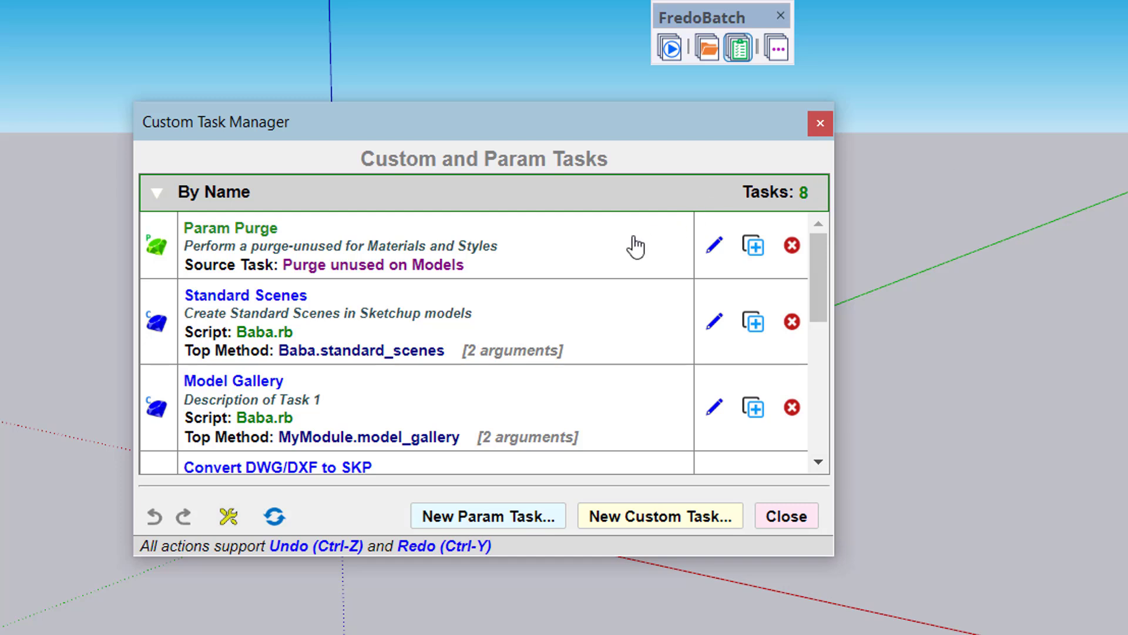
{"action": "scroll", "coordinate": [579, 259], "scroll_direction": "down", "scroll_amount": 2}
{"action": "scroll", "coordinate": [584, 261], "scroll_direction": "up", "scroll_amount": 2}
{"action": "scroll", "coordinate": [585, 255], "scroll_direction": "up", "scroll_amount": 1}
Open the Standard Scenes custom task for editing and examine its Ruby script Baba.rb in the code editor
{"action": "double_click", "coordinate": [351, 322]}
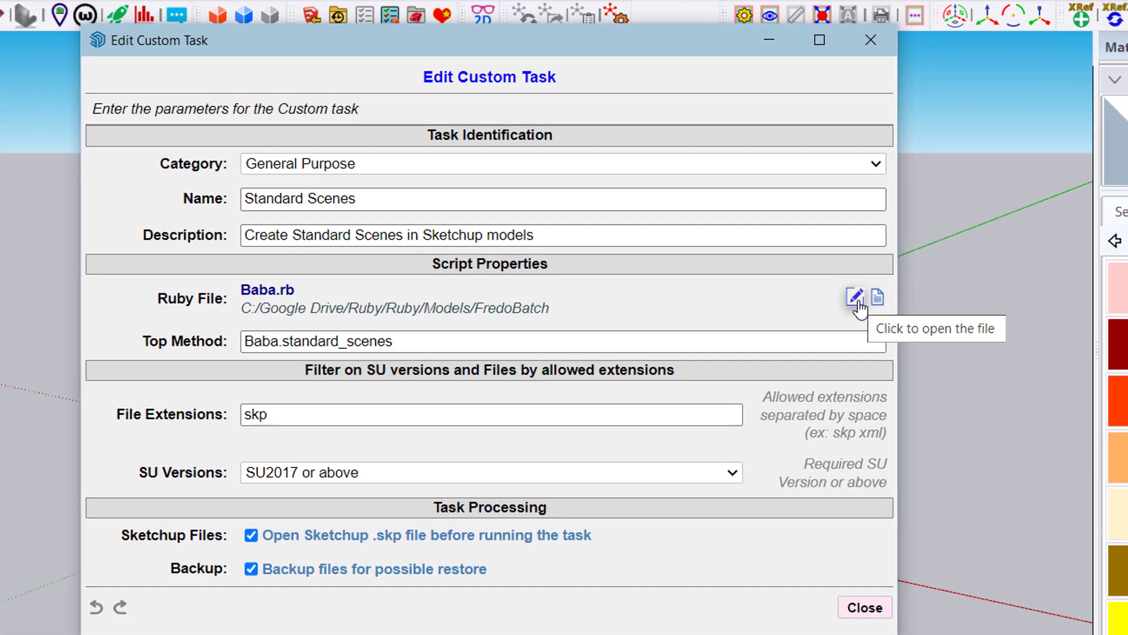
{"action": "left_click", "coordinate": [839, 275]}
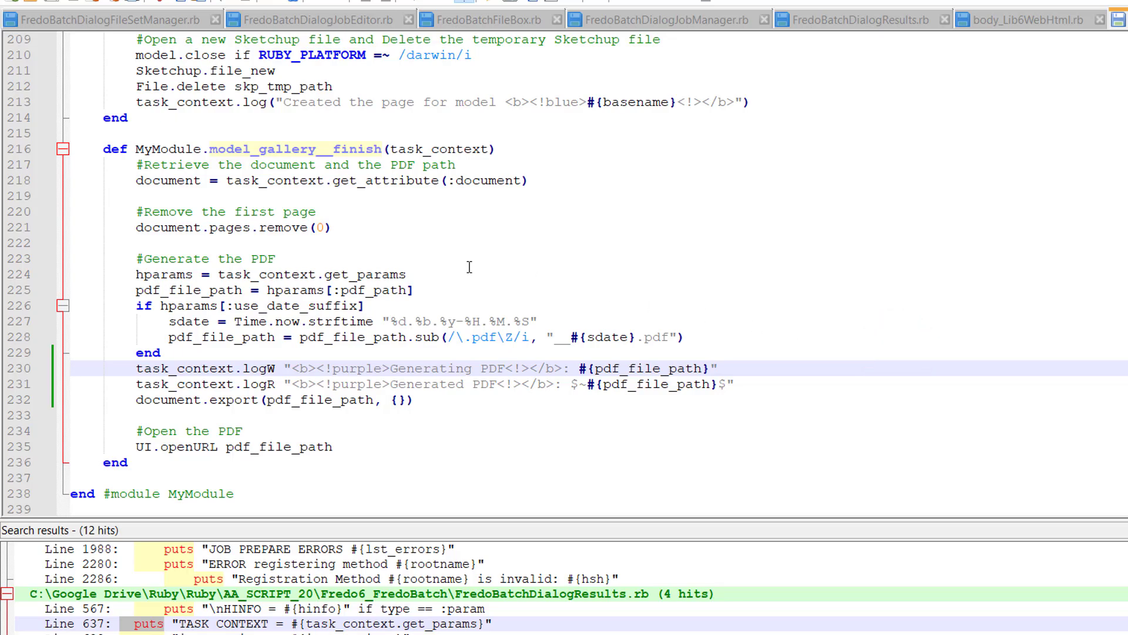
{"action": "scroll", "coordinate": [470, 266], "scroll_direction": "up", "scroll_amount": 20}
{"action": "scroll", "coordinate": [475, 270], "scroll_direction": "up", "scroll_amount": 20}
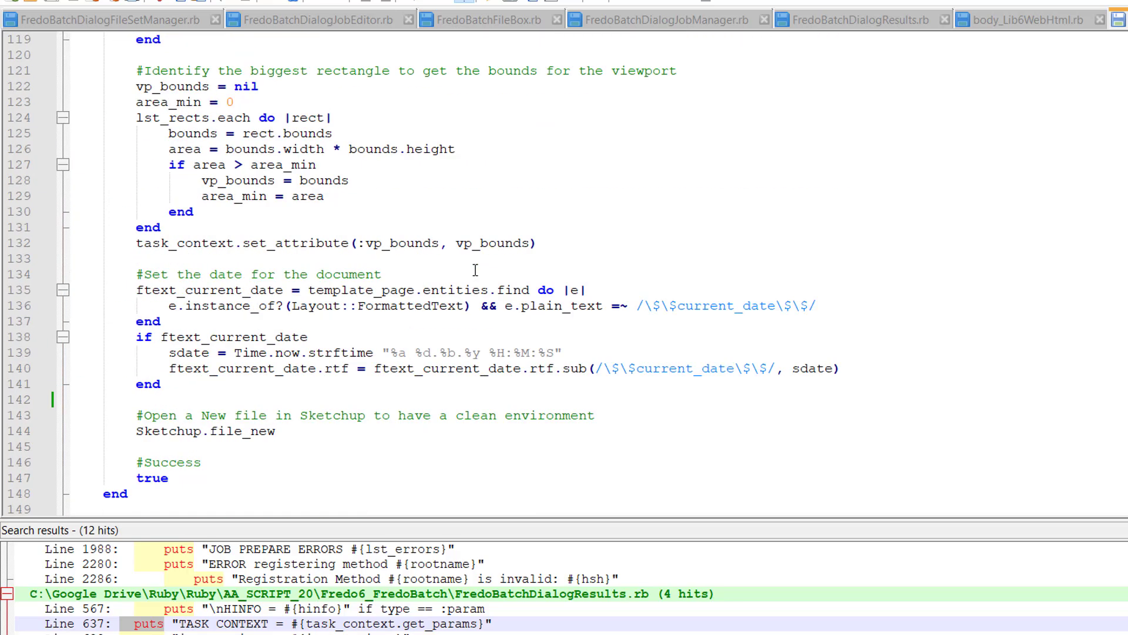
{"action": "scroll", "coordinate": [473, 270], "scroll_direction": "up", "scroll_amount": 4}
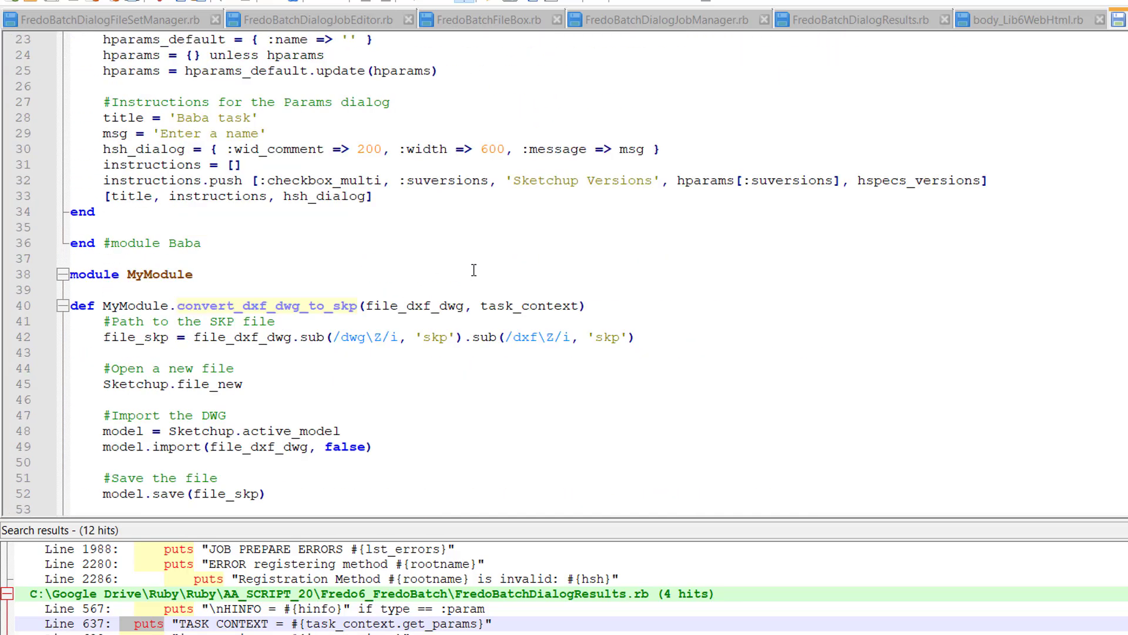
{"action": "scroll", "coordinate": [474, 270], "scroll_direction": "down", "scroll_amount": 4}
{"action": "scroll", "coordinate": [474, 270], "scroll_direction": "up", "scroll_amount": 4}
{"action": "scroll", "coordinate": [474, 270], "scroll_direction": "down", "scroll_amount": 3}
{"action": "scroll", "coordinate": [474, 269], "scroll_direction": "down", "scroll_amount": 1}
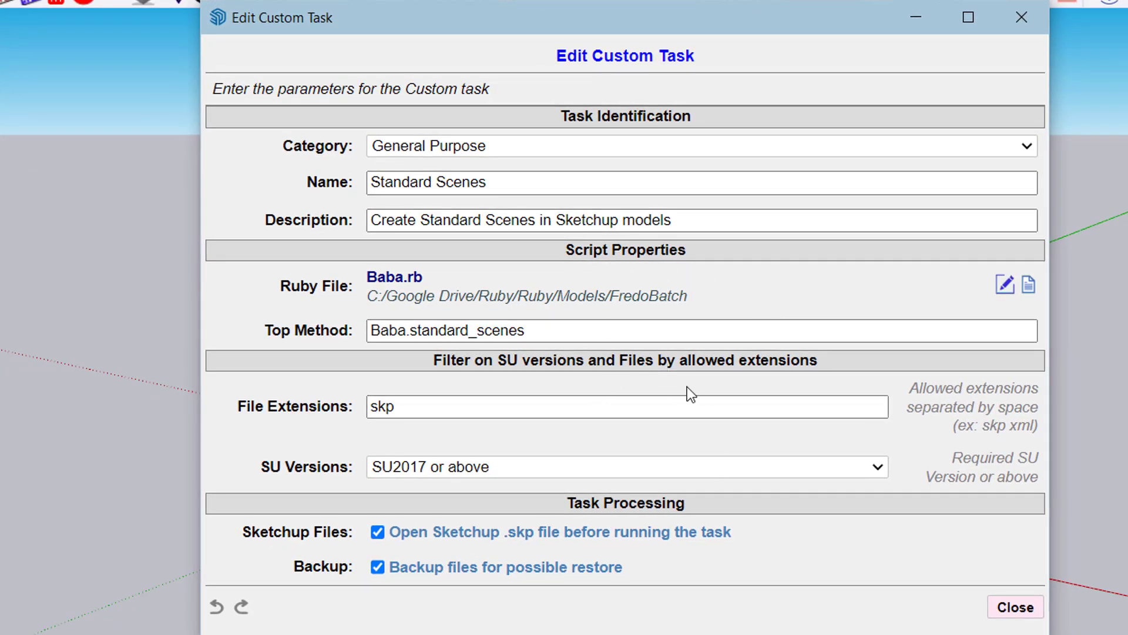
Review the Standard Scenes task's file extension, SU version and backup options, and close it without changes
{"action": "left_click", "coordinate": [379, 405]}
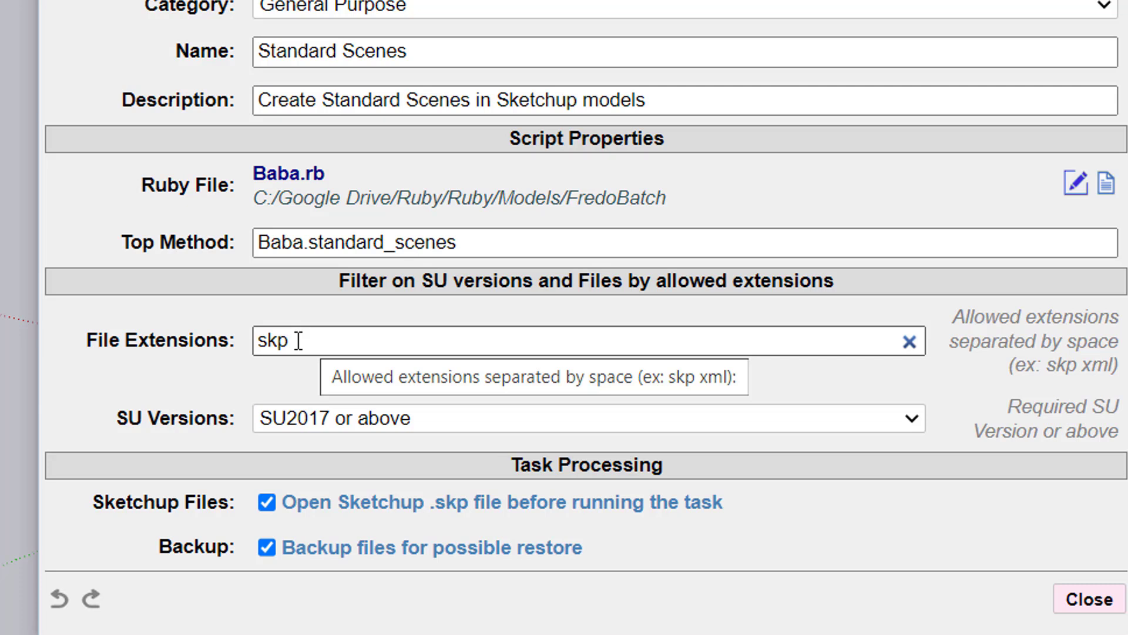
{"action": "left_click", "coordinate": [484, 415]}
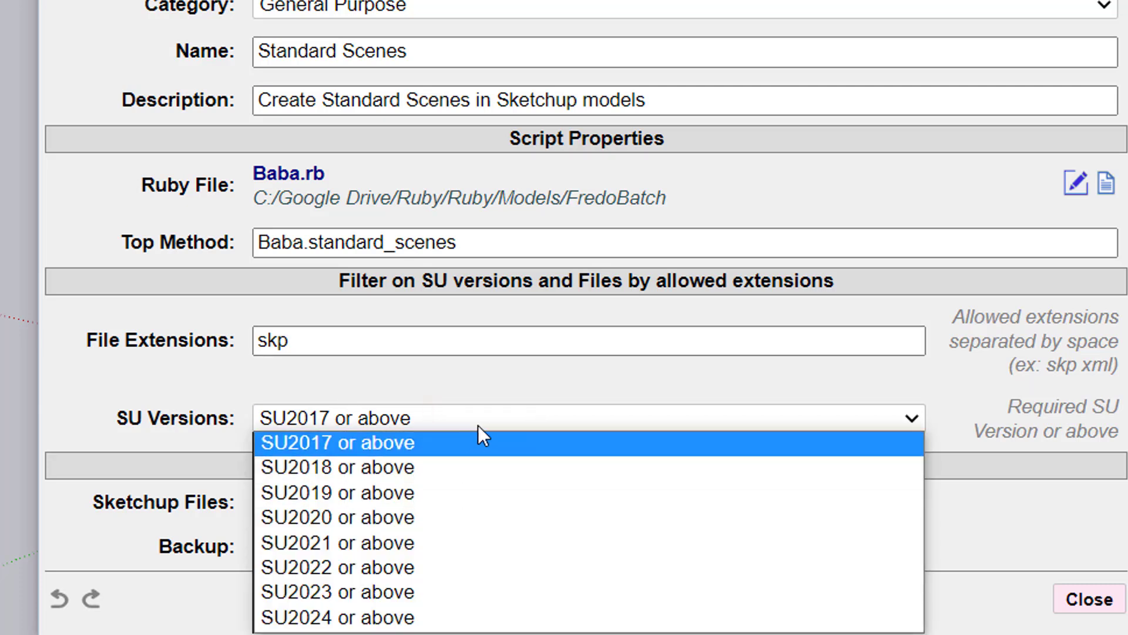
{"action": "left_click", "coordinate": [480, 423]}
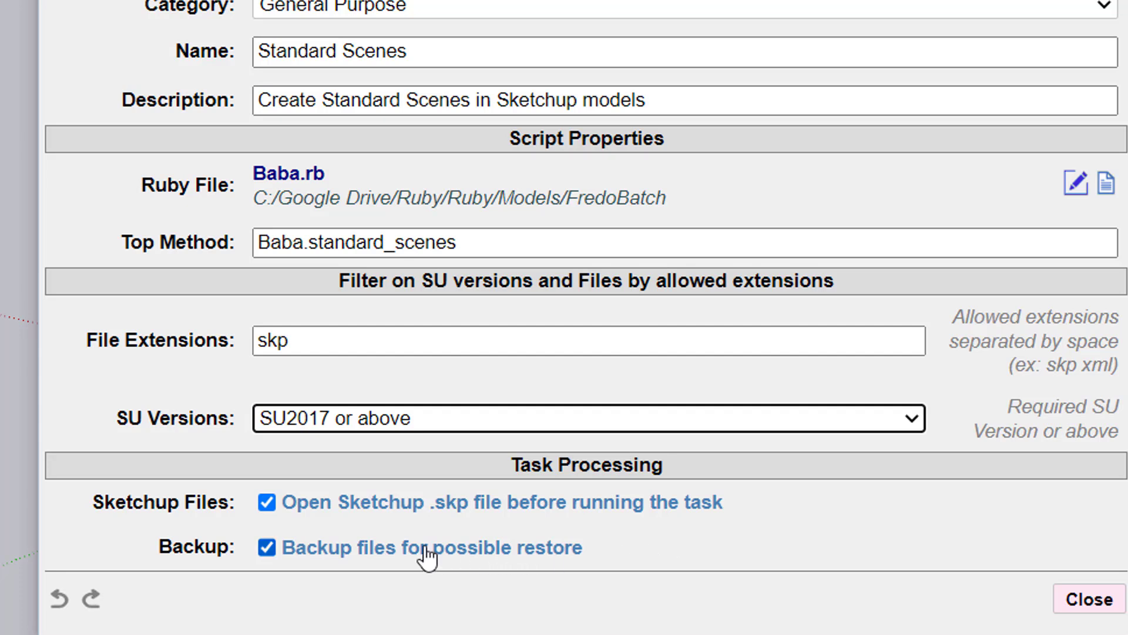
{"action": "left_click", "coordinate": [273, 551]}
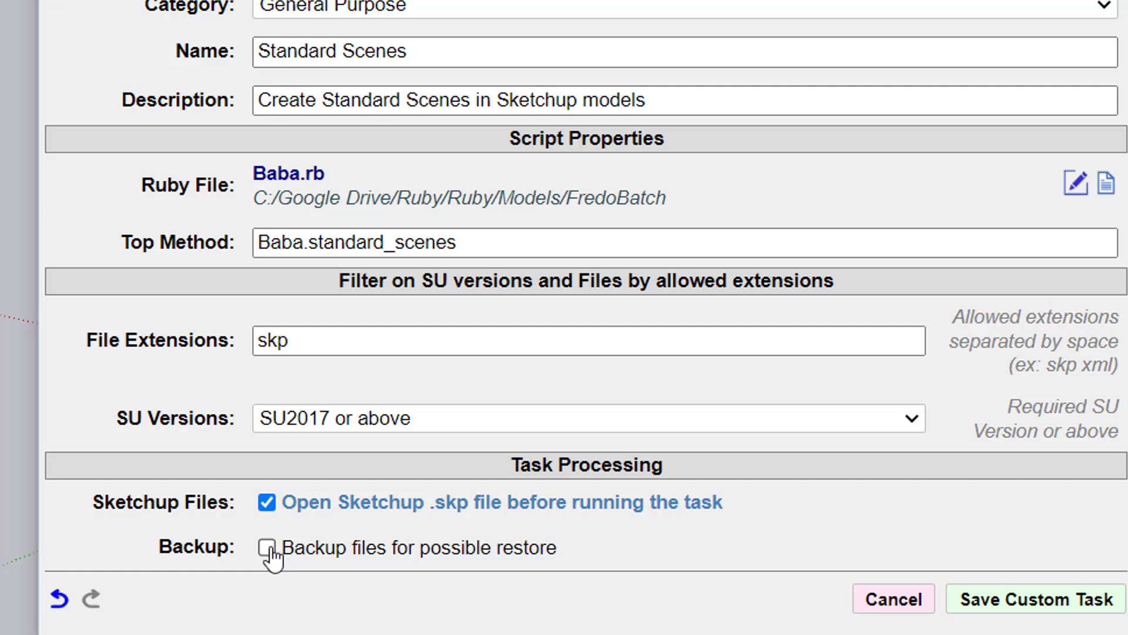
{"action": "left_click", "coordinate": [269, 549]}
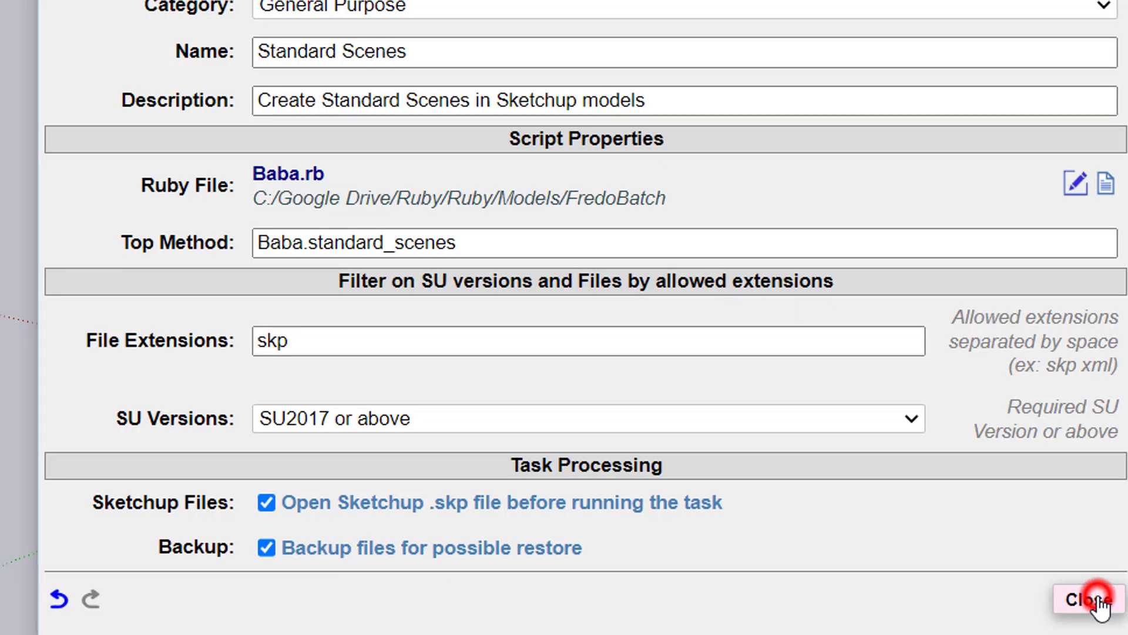
{"action": "left_click", "coordinate": [1097, 599]}
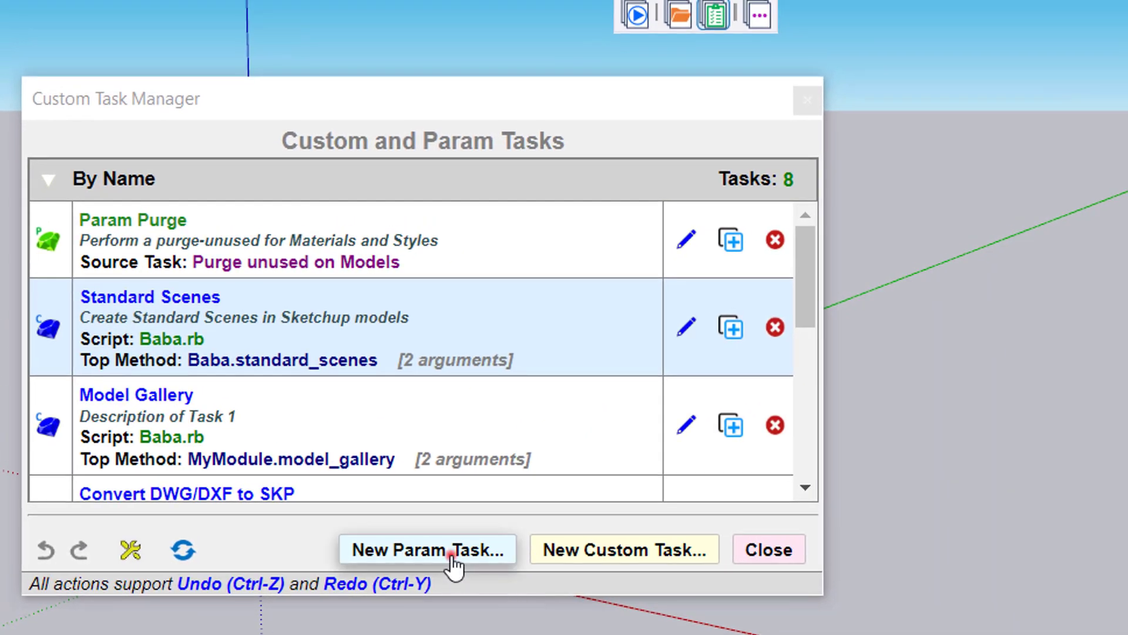
Start a new param task with the custom task Model Gallery as its source
{"action": "left_click", "coordinate": [453, 552]}
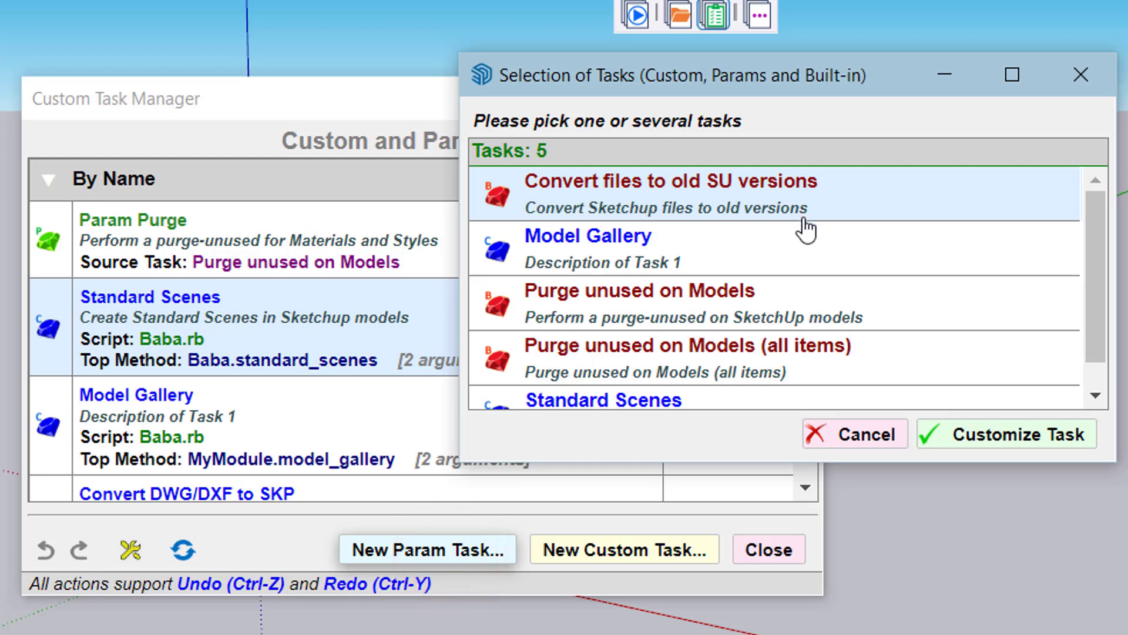
{"action": "scroll", "coordinate": [801, 241], "scroll_direction": "down", "scroll_amount": 1}
{"action": "scroll", "coordinate": [806, 246], "scroll_direction": "up", "scroll_amount": 1}
{"action": "mouse_move", "coordinate": [507, 215]}
{"action": "mouse_move", "coordinate": [509, 270]}
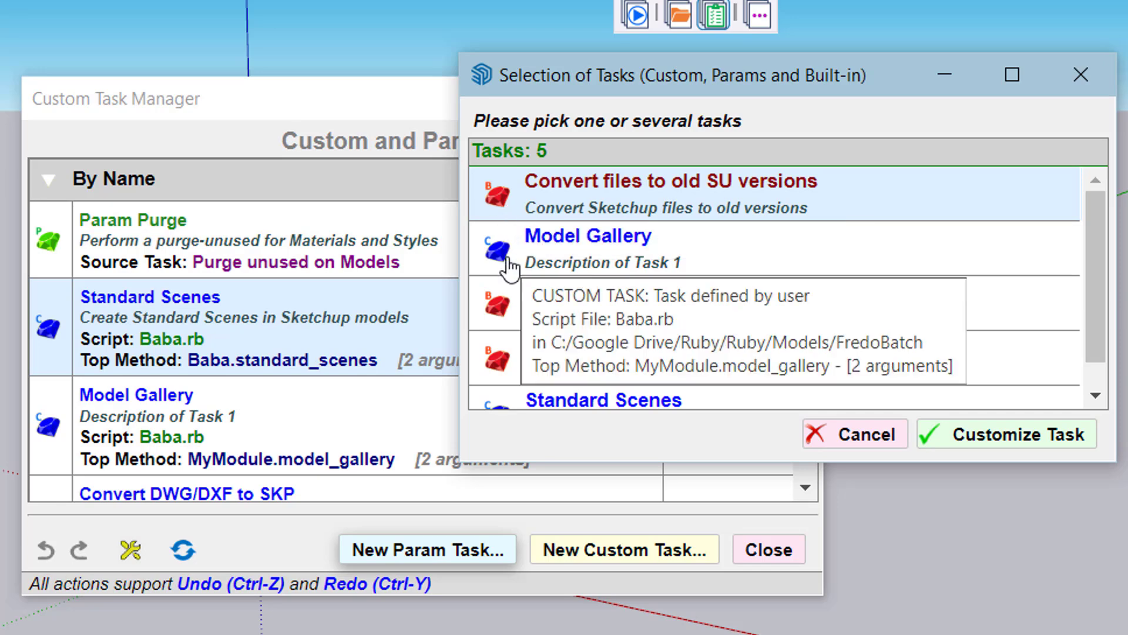
{"action": "scroll", "coordinate": [635, 267], "scroll_direction": "down", "scroll_amount": 1}
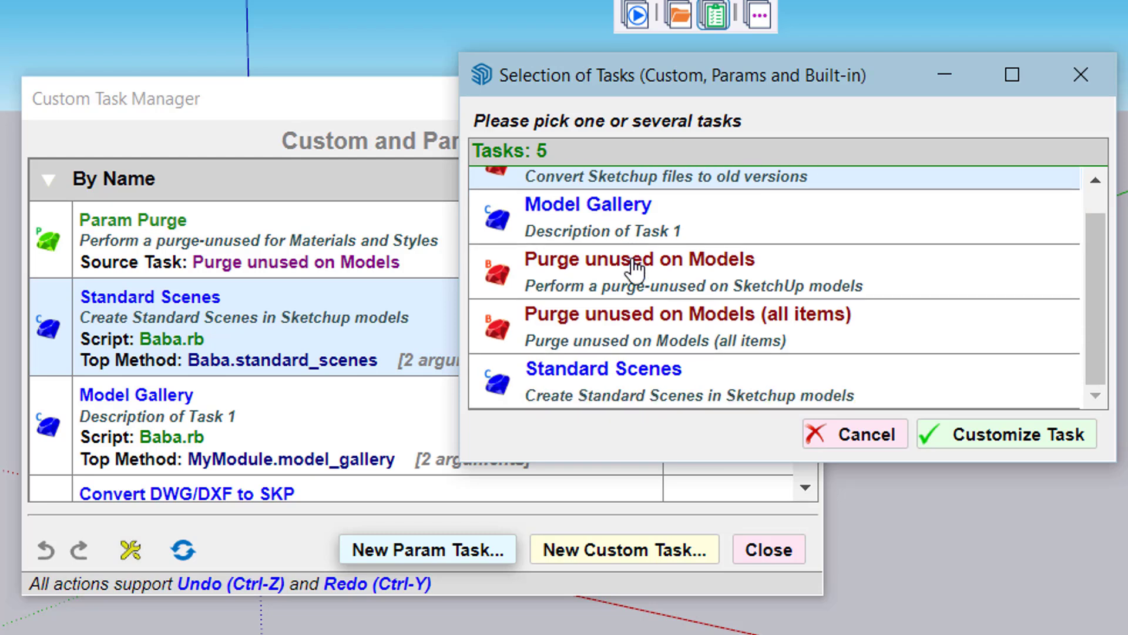
{"action": "scroll", "coordinate": [635, 267], "scroll_direction": "up", "scroll_amount": 1}
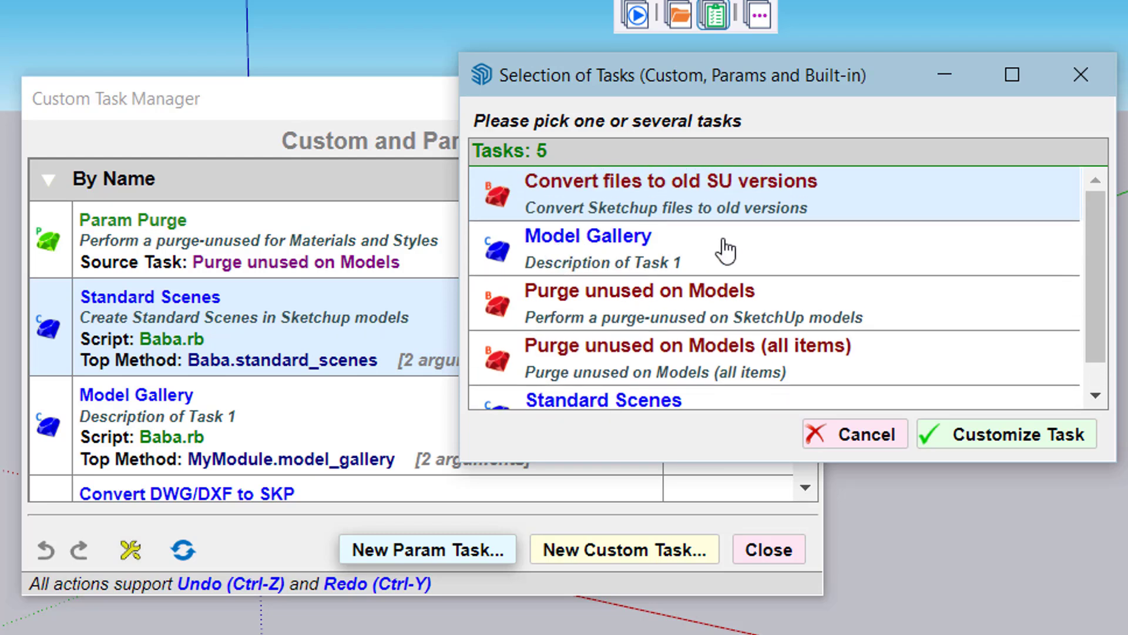
{"action": "double_click", "coordinate": [609, 259]}
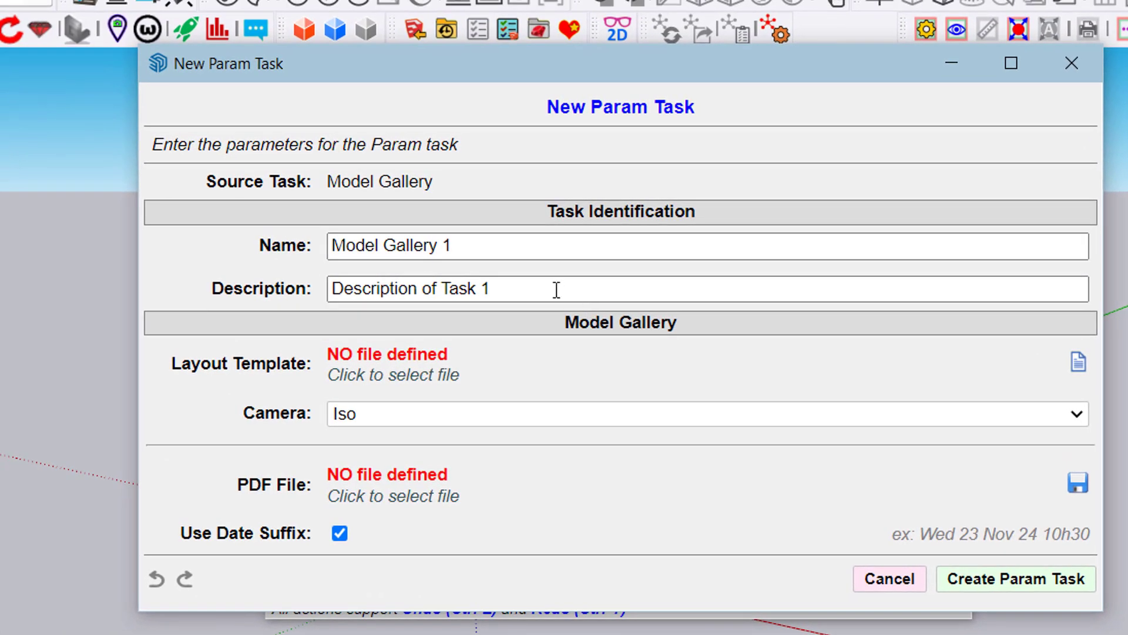
Name the param task Model Gallery Param and clear its description
{"action": "left_click", "coordinate": [525, 292]}
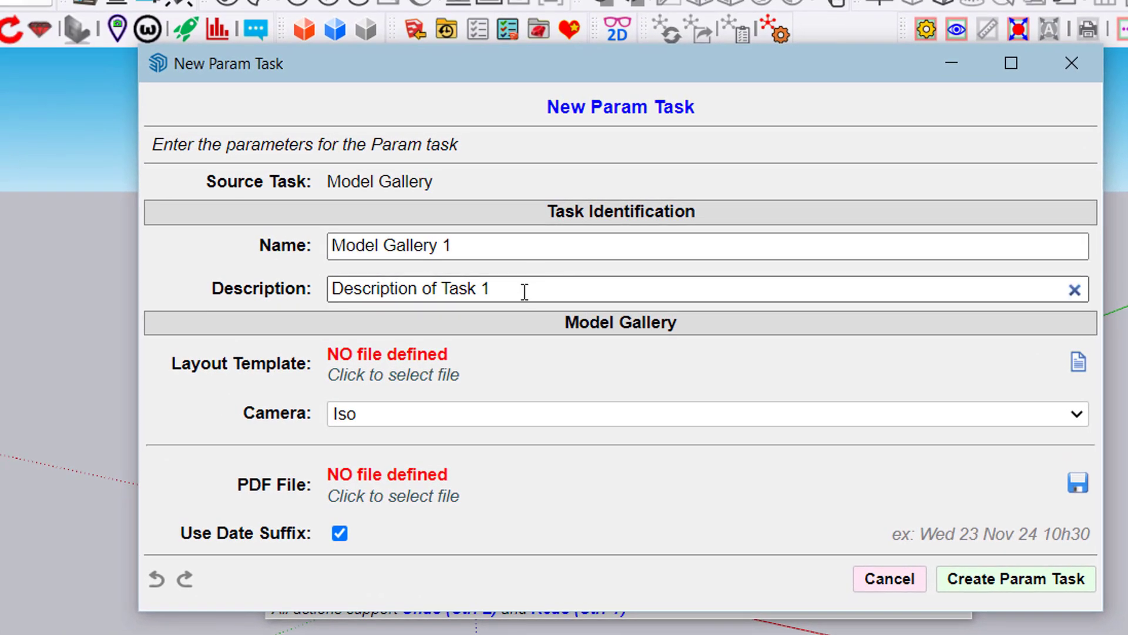
{"action": "left_click", "coordinate": [475, 249]}
{"action": "left_click", "coordinate": [469, 241]}
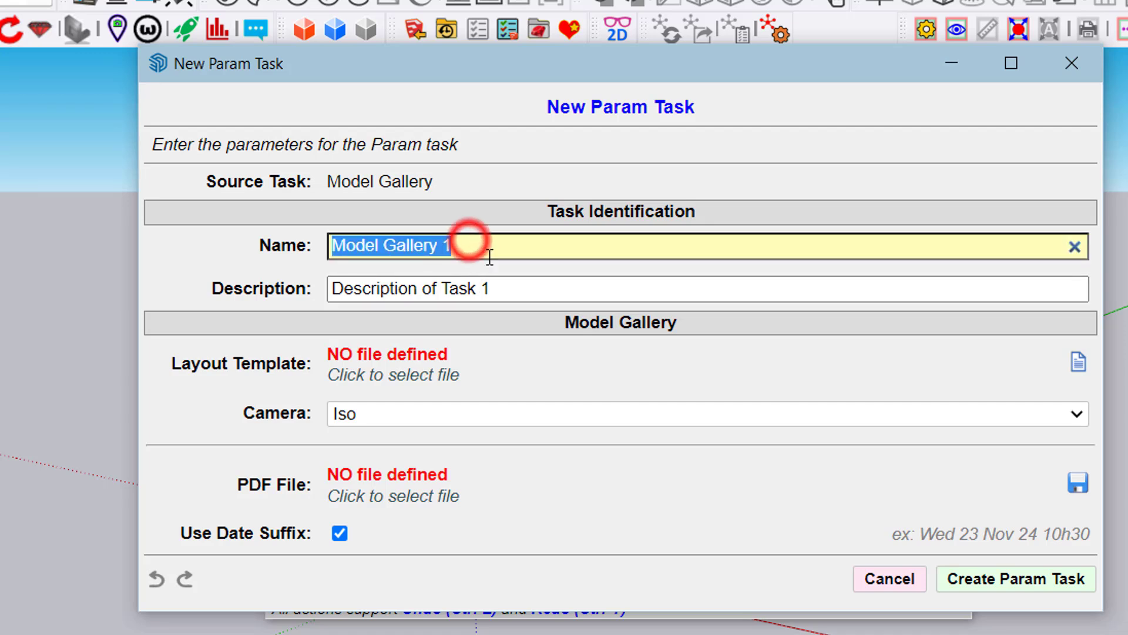
{"action": "left_click", "coordinate": [486, 254]}
{"action": "key", "text": "BackSpace"}
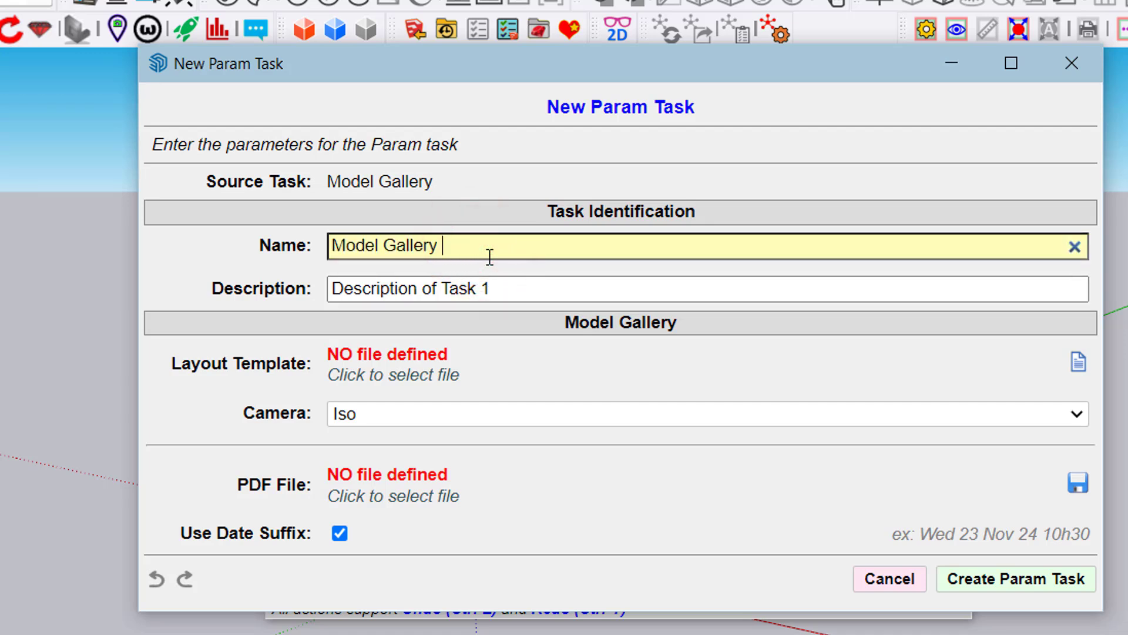
{"action": "type", "text": "Param"}
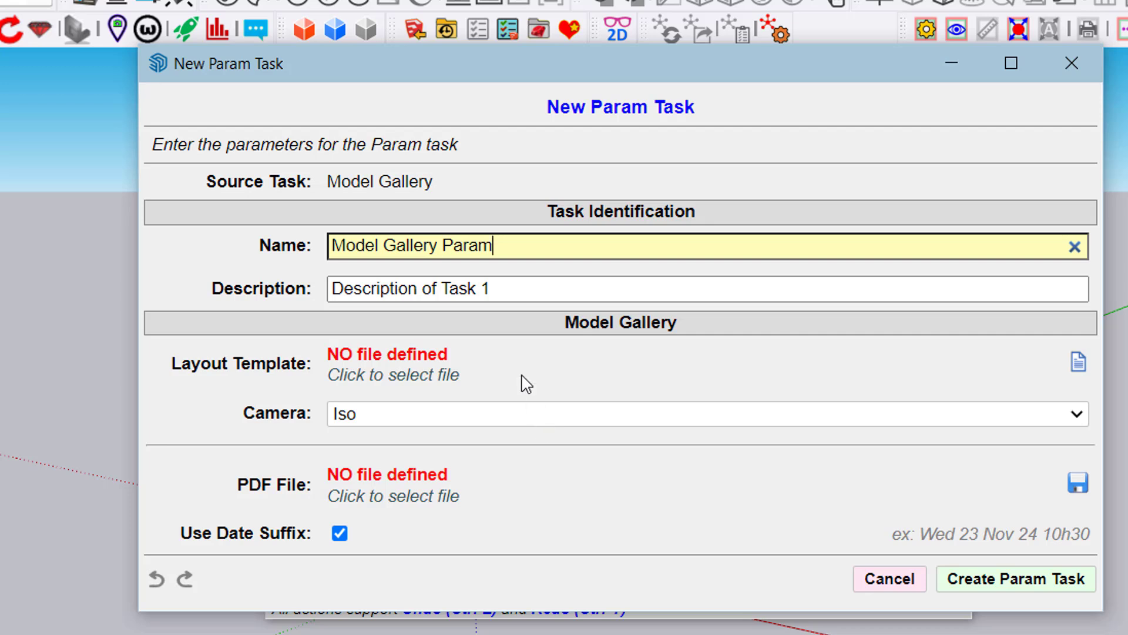
{"action": "left_click", "coordinate": [526, 288]}
{"action": "key", "text": "BackSpace"}
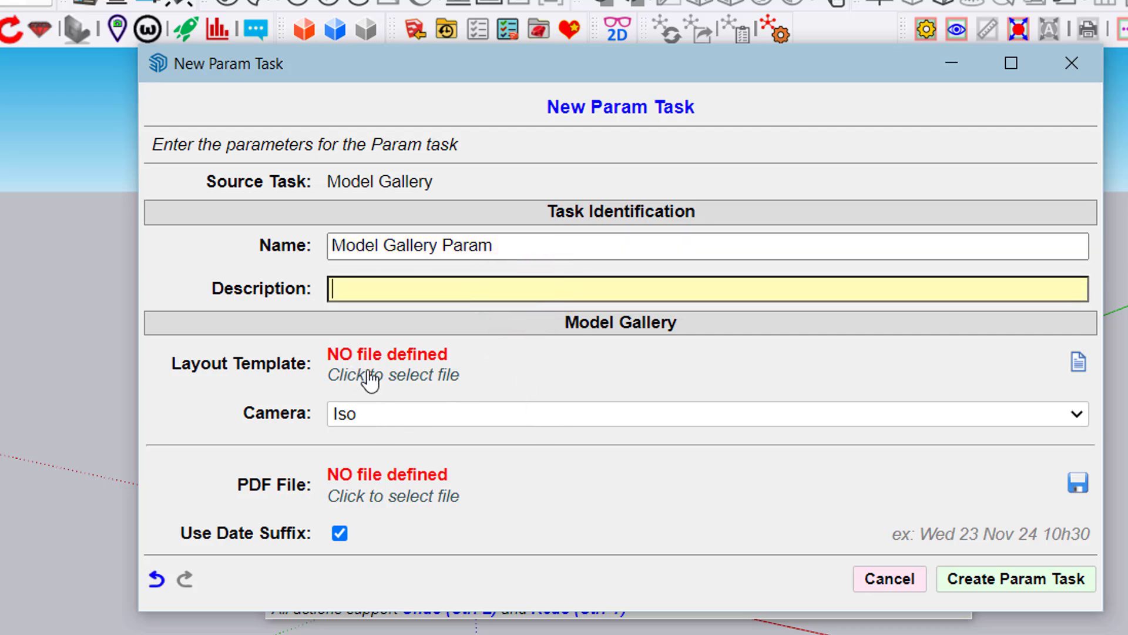
Set the param task's layout template to Batch Model Gallery.layout from the Models/FredoBatch folder
{"action": "left_click", "coordinate": [1080, 365]}
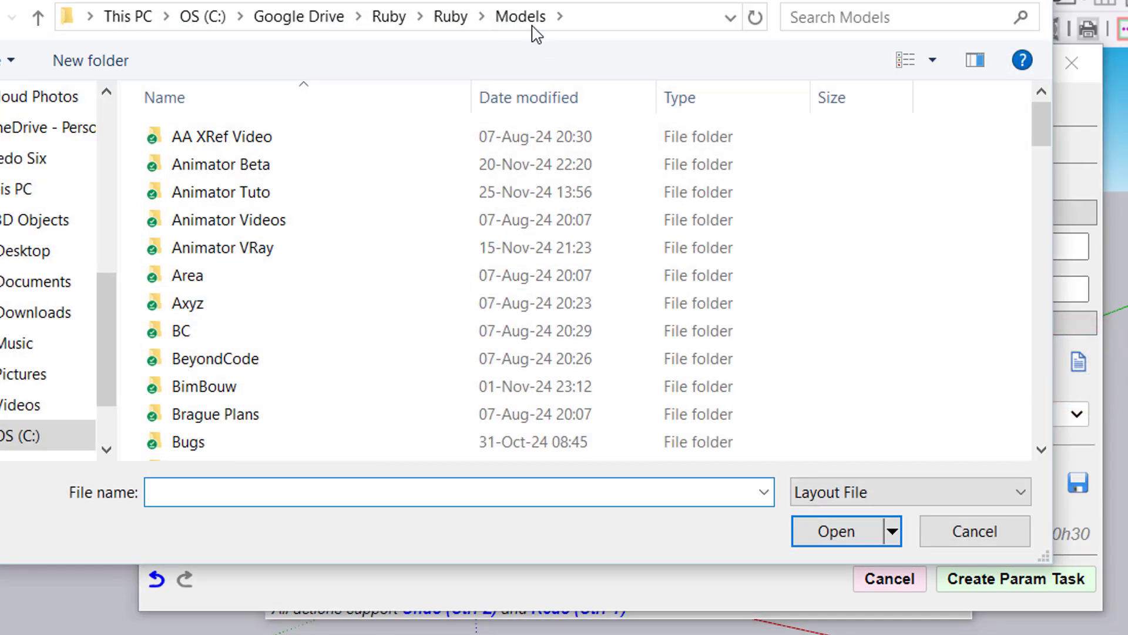
{"action": "scroll", "coordinate": [363, 264], "scroll_direction": "down", "scroll_amount": 6}
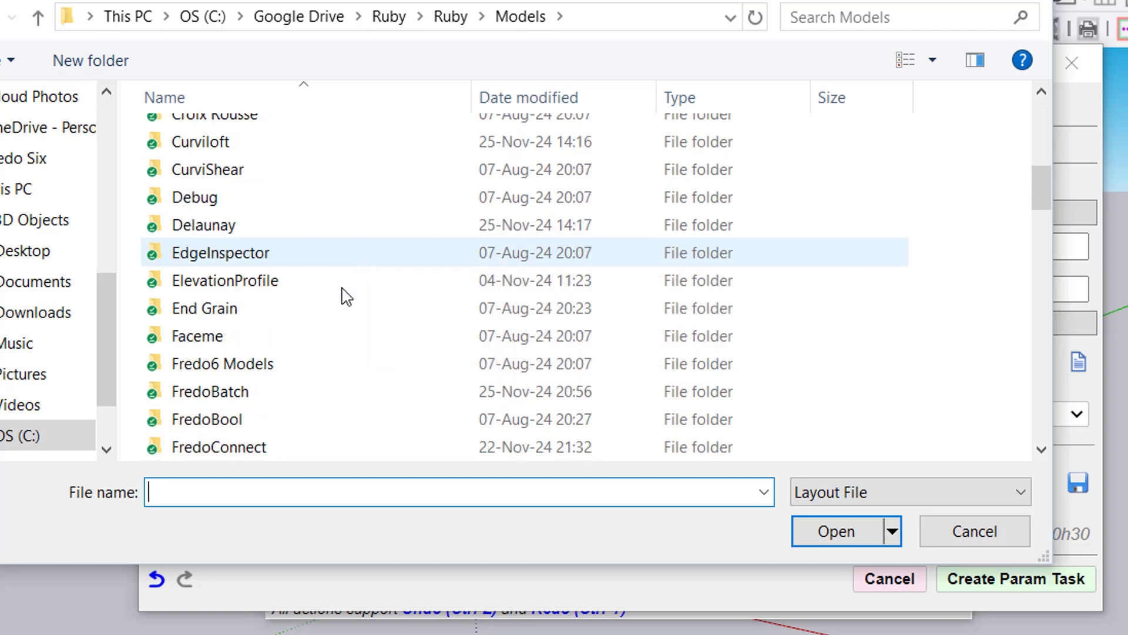
{"action": "double_click", "coordinate": [262, 390]}
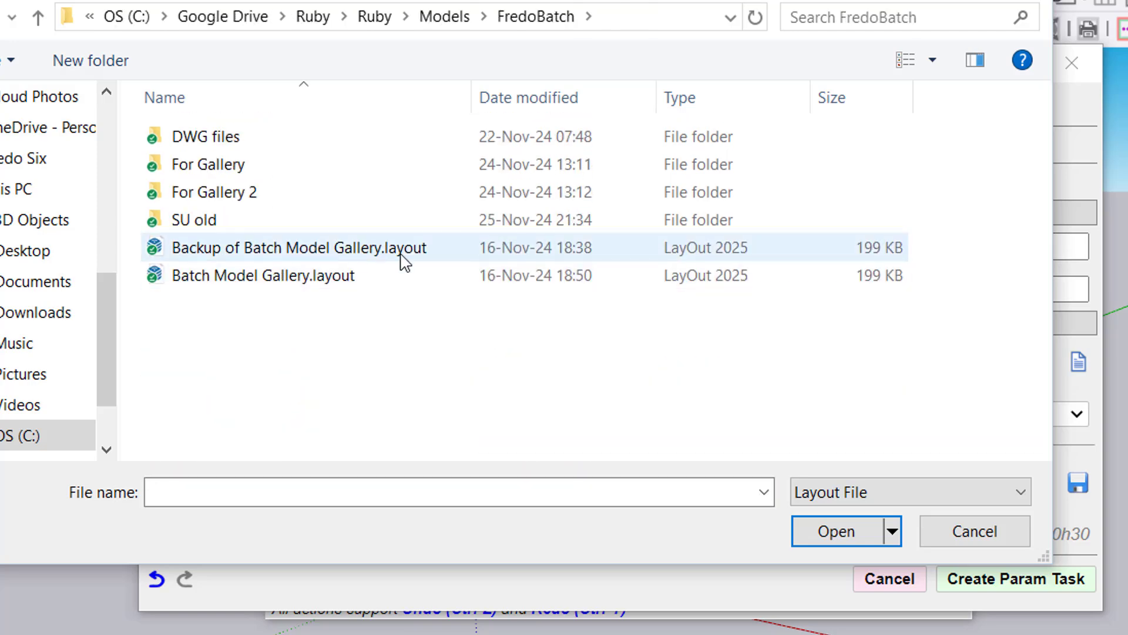
{"action": "double_click", "coordinate": [347, 274]}
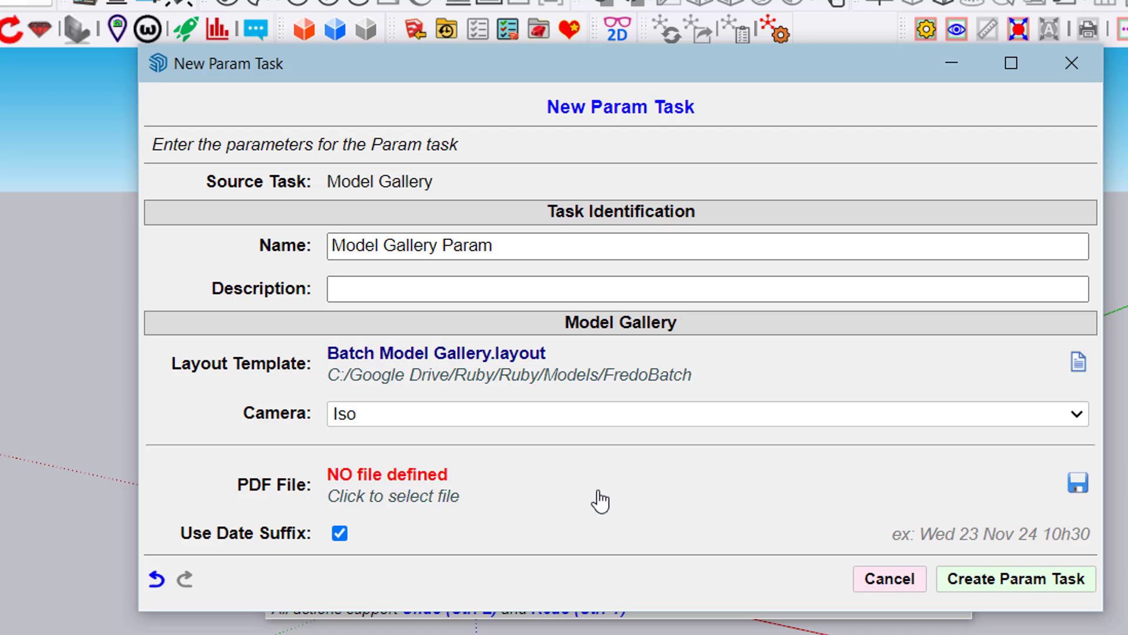
Set the PDF output file to My PDF in the FredoBatch folder, then create the param task and close the Custom Task Manager
{"action": "left_click", "coordinate": [1080, 488]}
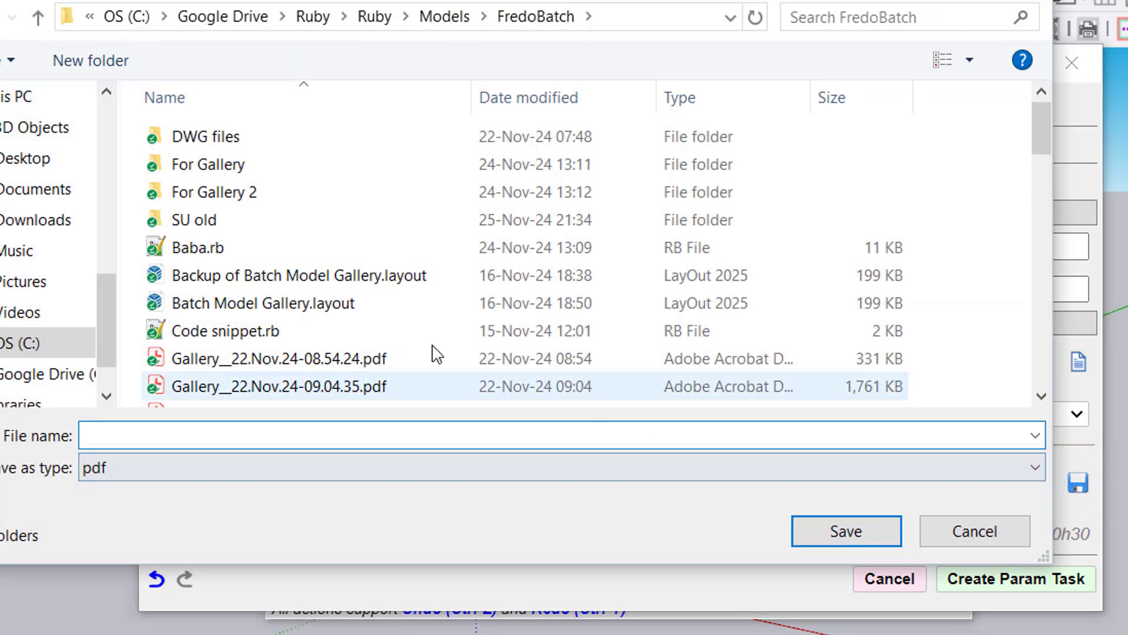
{"action": "left_click", "coordinate": [302, 436]}
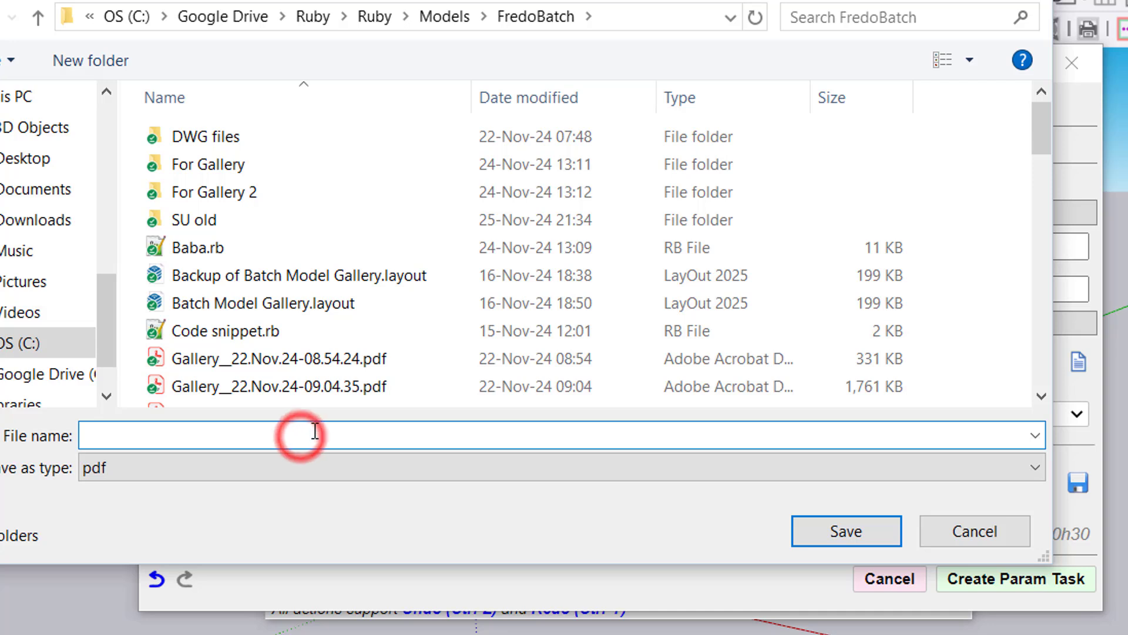
{"action": "type", "text": "My PDF"}
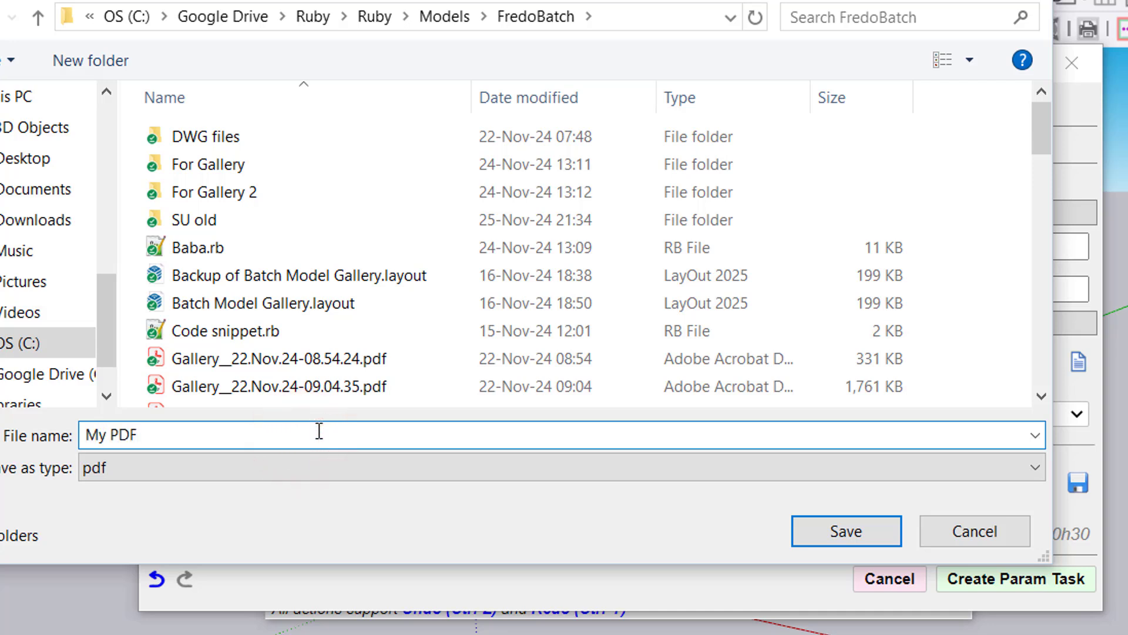
{"action": "left_click", "coordinate": [880, 531]}
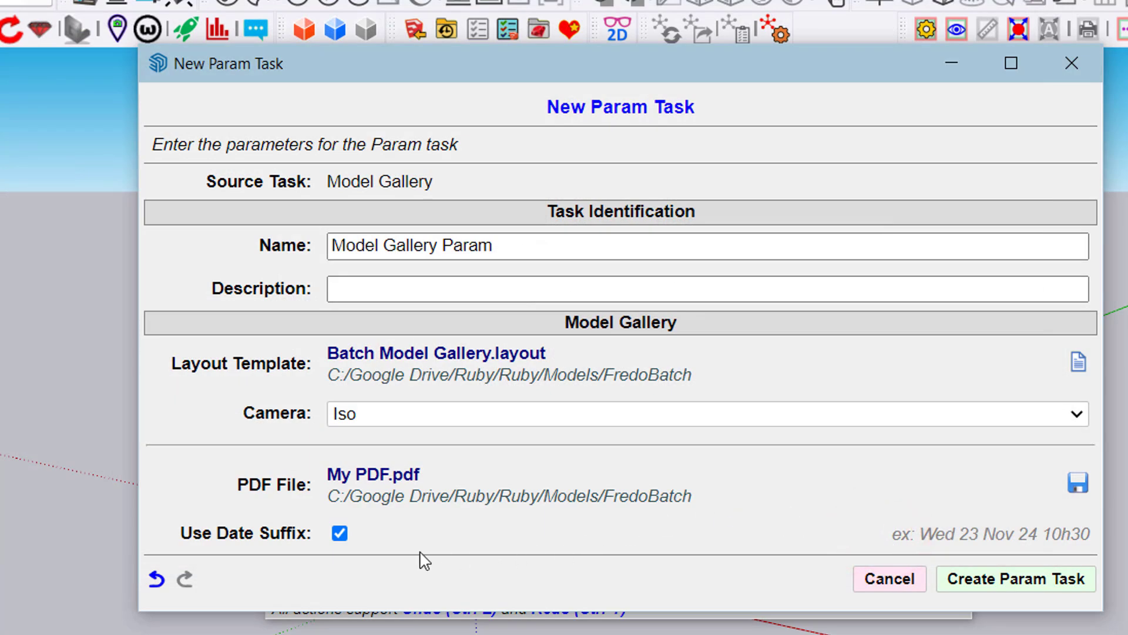
{"action": "left_click", "coordinate": [1032, 582]}
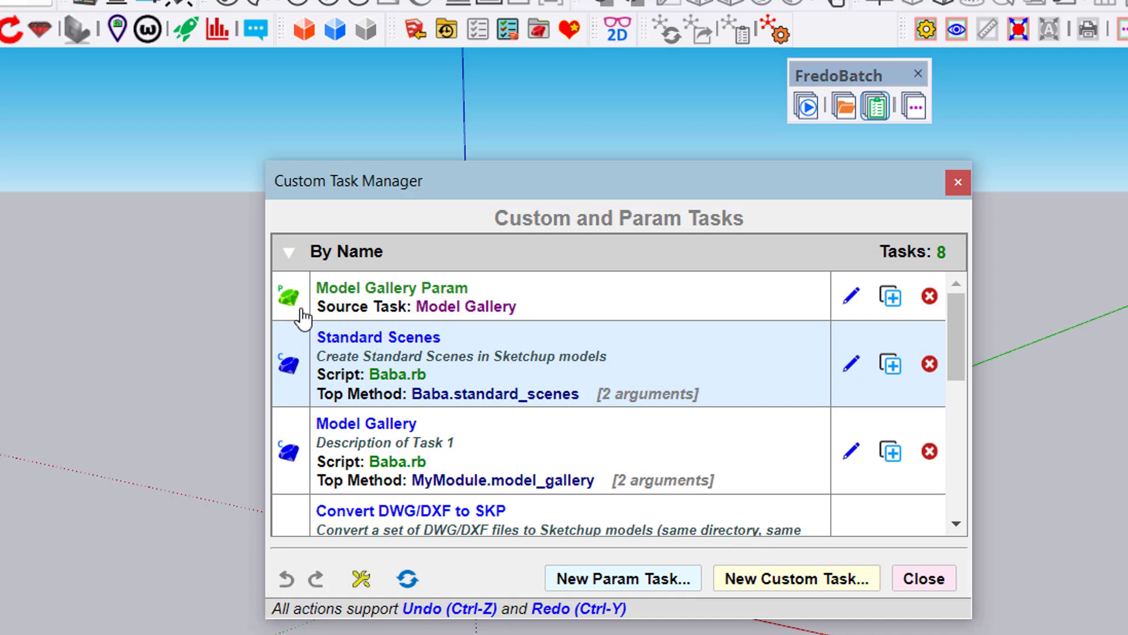
{"action": "mouse_move", "coordinate": [304, 317]}
{"action": "left_click", "coordinate": [938, 588]}
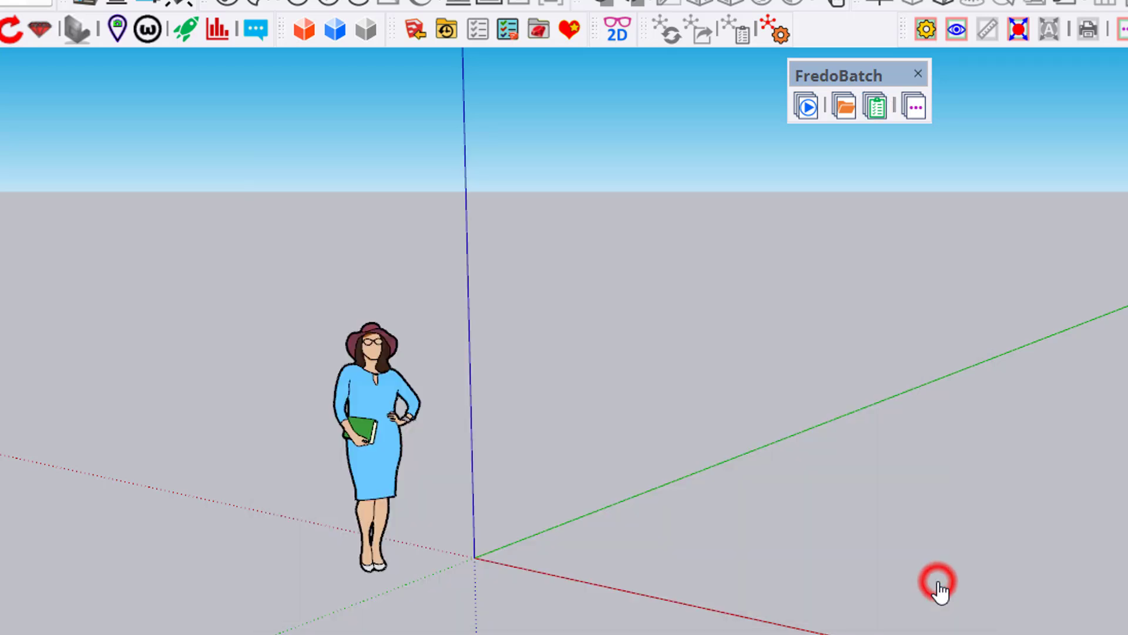
Start a new job in the Job Manager and add the For Gallery file list to it
{"action": "left_click", "coordinate": [806, 112]}
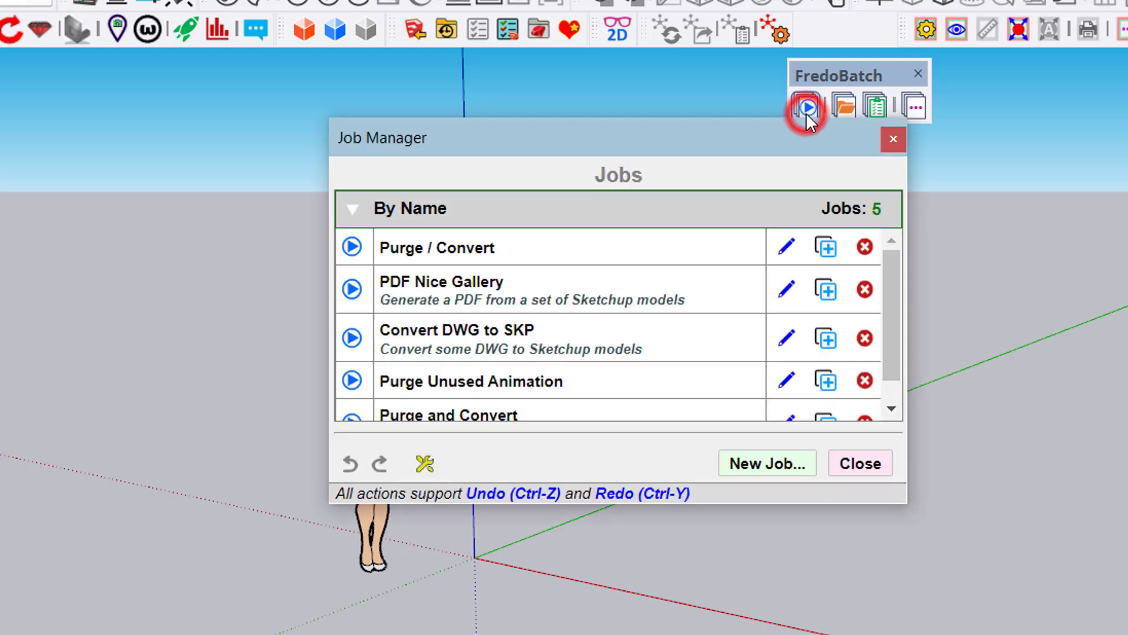
{"action": "left_click", "coordinate": [782, 467]}
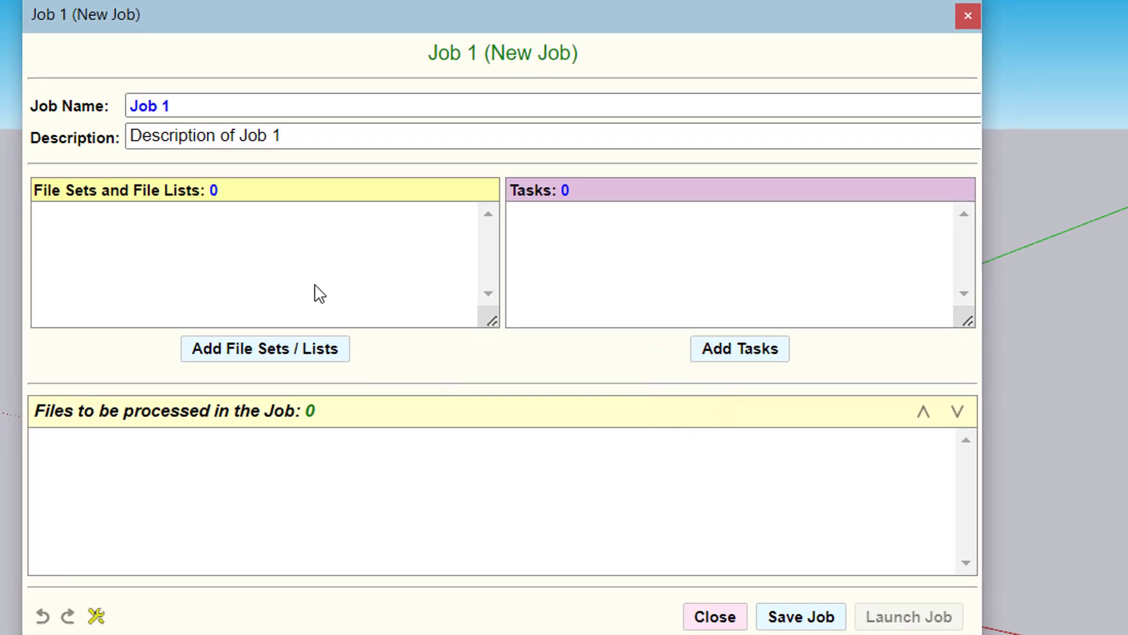
{"action": "left_click", "coordinate": [304, 349]}
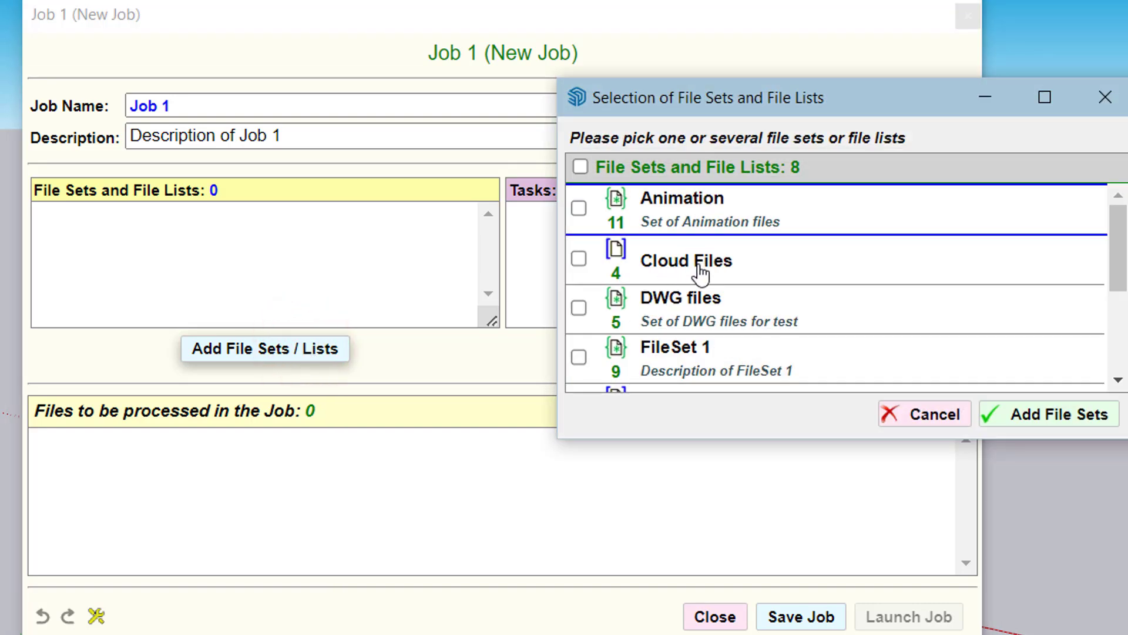
{"action": "scroll", "coordinate": [716, 344], "scroll_direction": "down", "scroll_amount": 3}
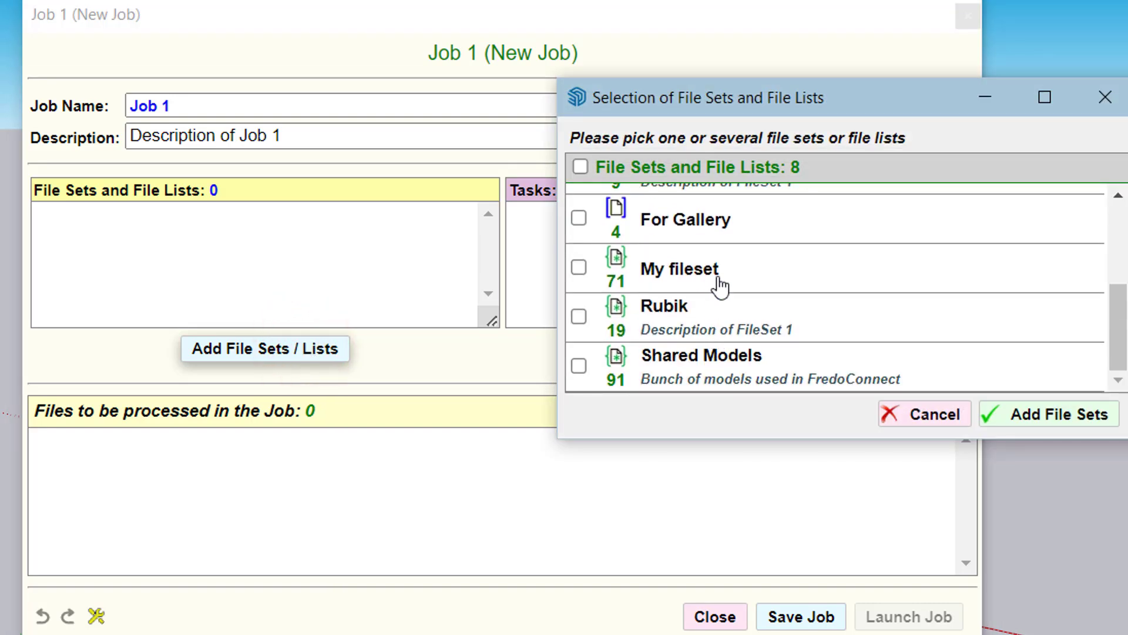
{"action": "left_click", "coordinate": [722, 221]}
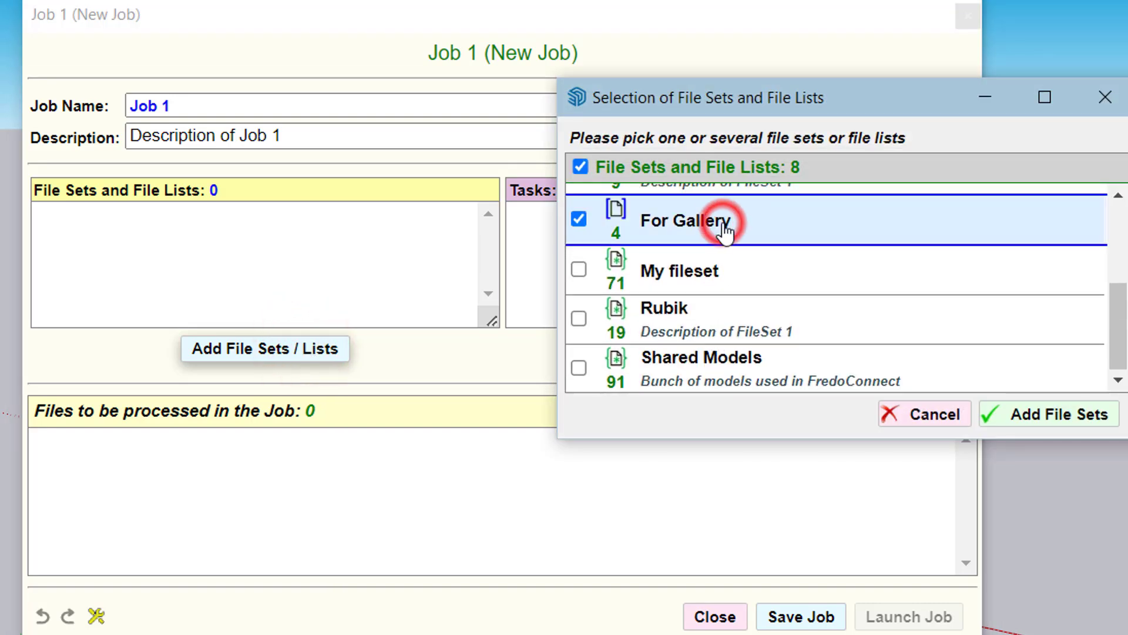
{"action": "left_click", "coordinate": [1080, 415]}
Add the Model Gallery Param task to the new job
{"action": "left_click", "coordinate": [760, 351]}
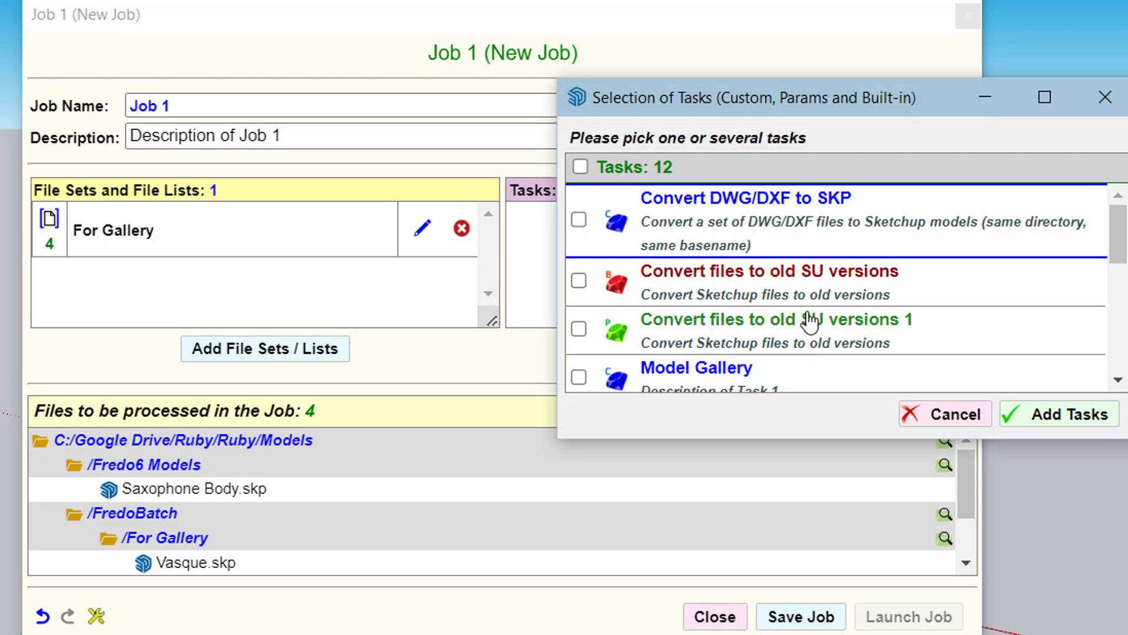
{"action": "scroll", "coordinate": [861, 293], "scroll_direction": "down", "scroll_amount": 3}
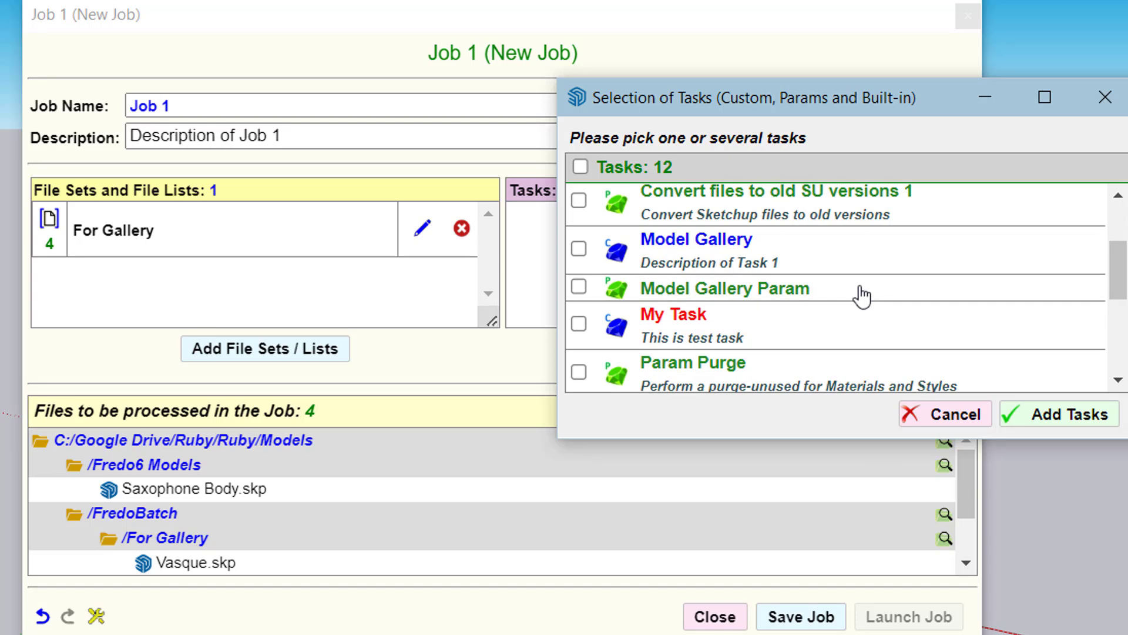
{"action": "scroll", "coordinate": [861, 295], "scroll_direction": "down", "scroll_amount": 3}
{"action": "scroll", "coordinate": [842, 287], "scroll_direction": "up", "scroll_amount": 3}
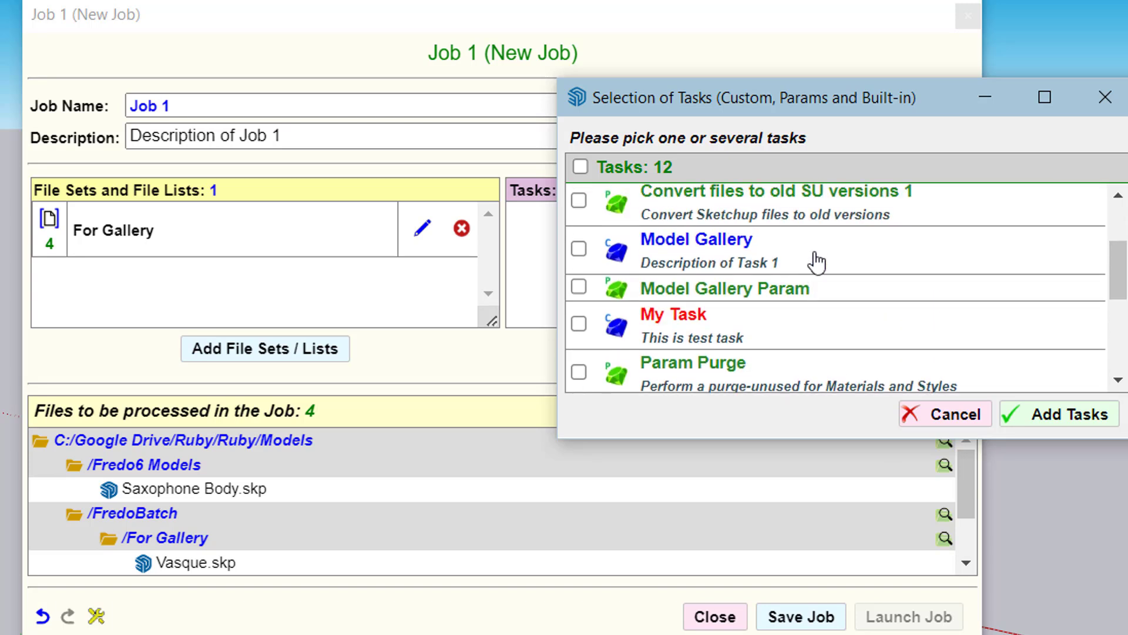
{"action": "left_click", "coordinate": [763, 297]}
{"action": "left_click", "coordinate": [1081, 418]}
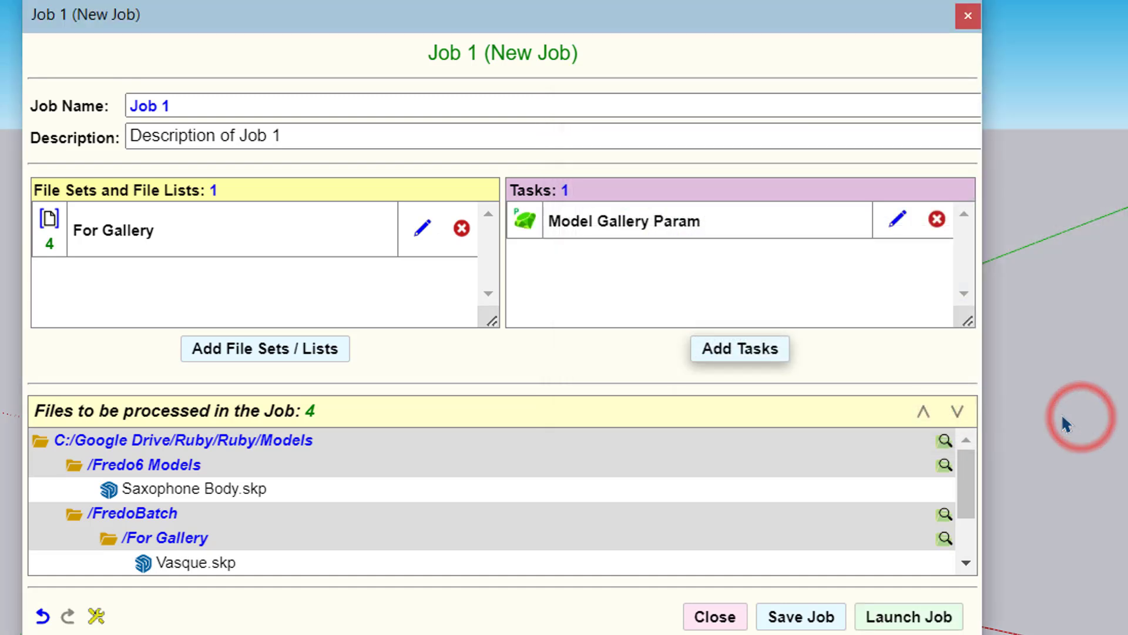
Launch the job, saving it as Job Param, and view the generated PDF gallery
{"action": "left_click", "coordinate": [922, 615]}
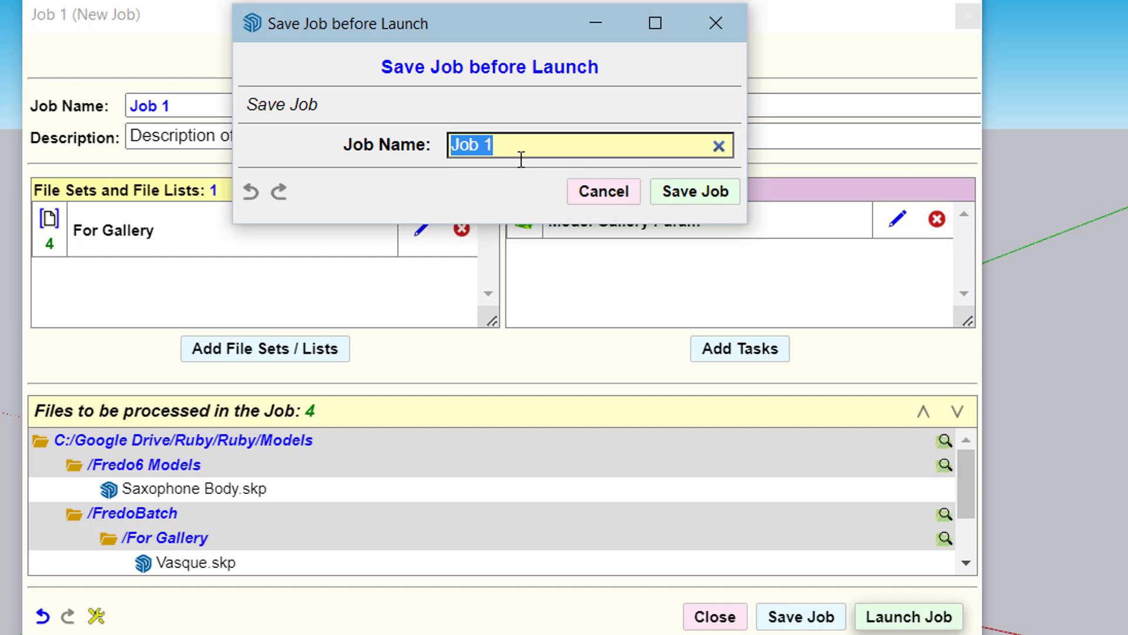
{"action": "type", "text": "Job Pa"}
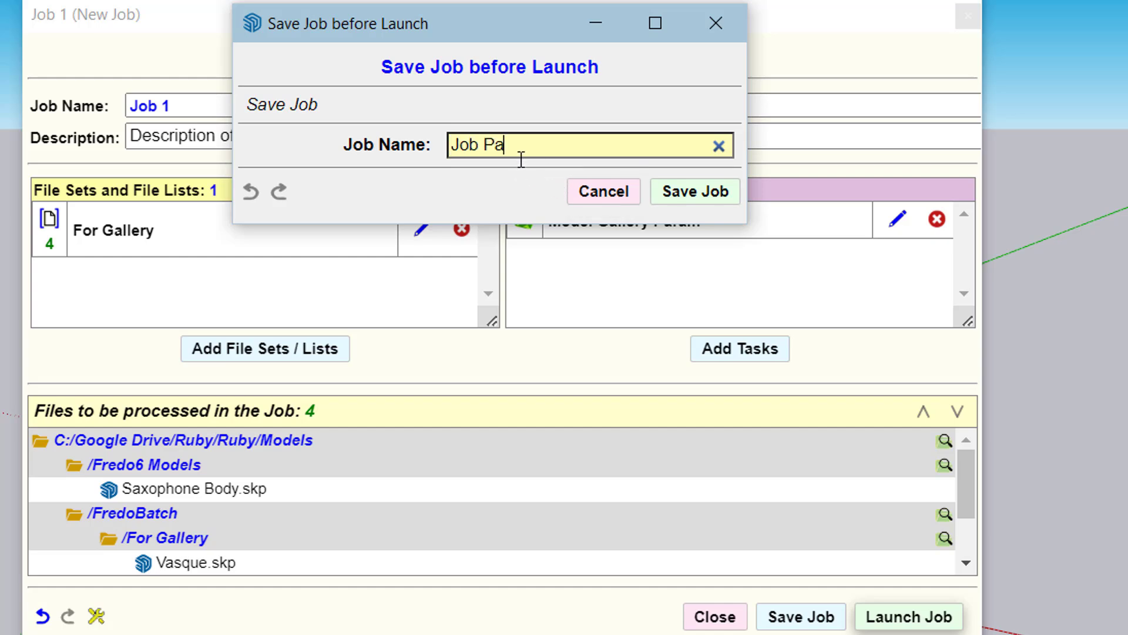
{"action": "type", "text": "ram"}
{"action": "key", "text": "Return"}
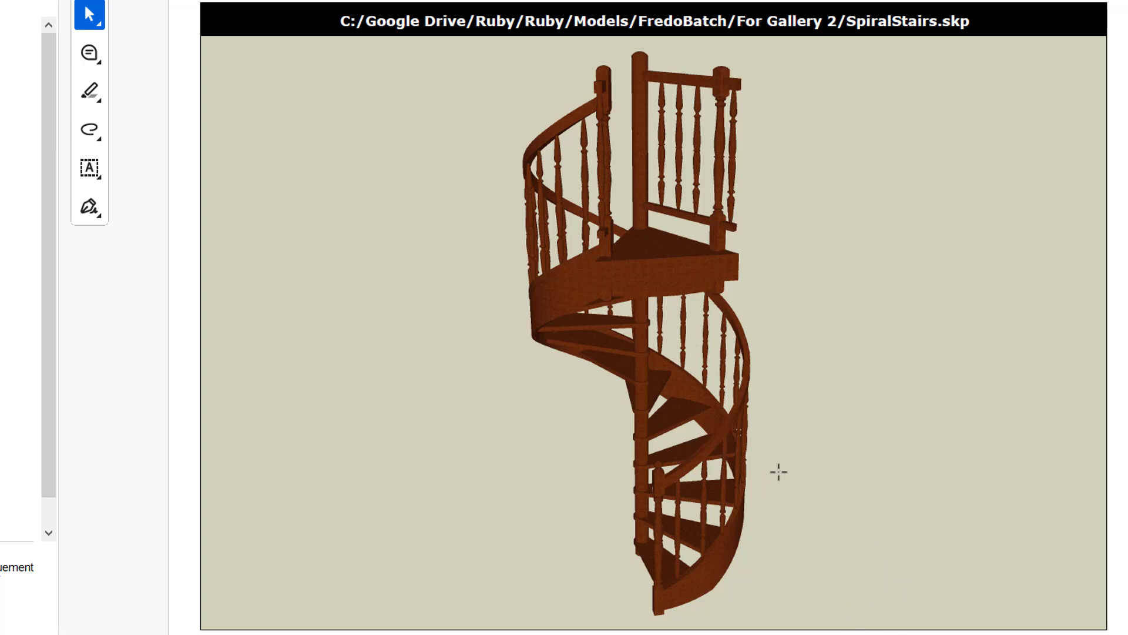
{"action": "scroll", "coordinate": [781, 480], "scroll_direction": "up", "scroll_amount": 1}
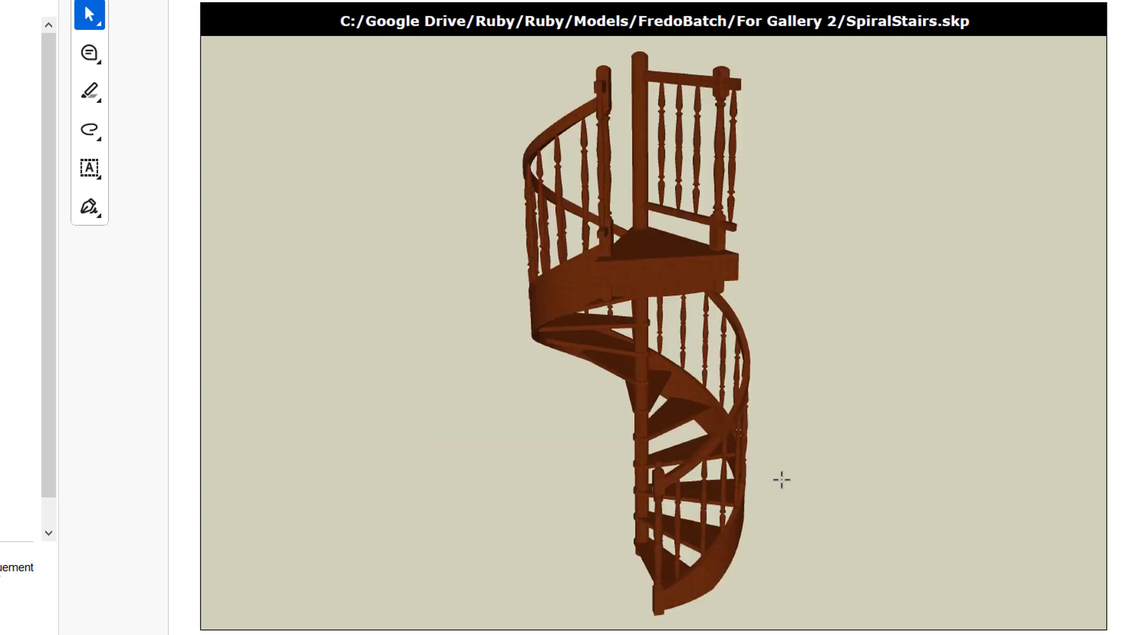